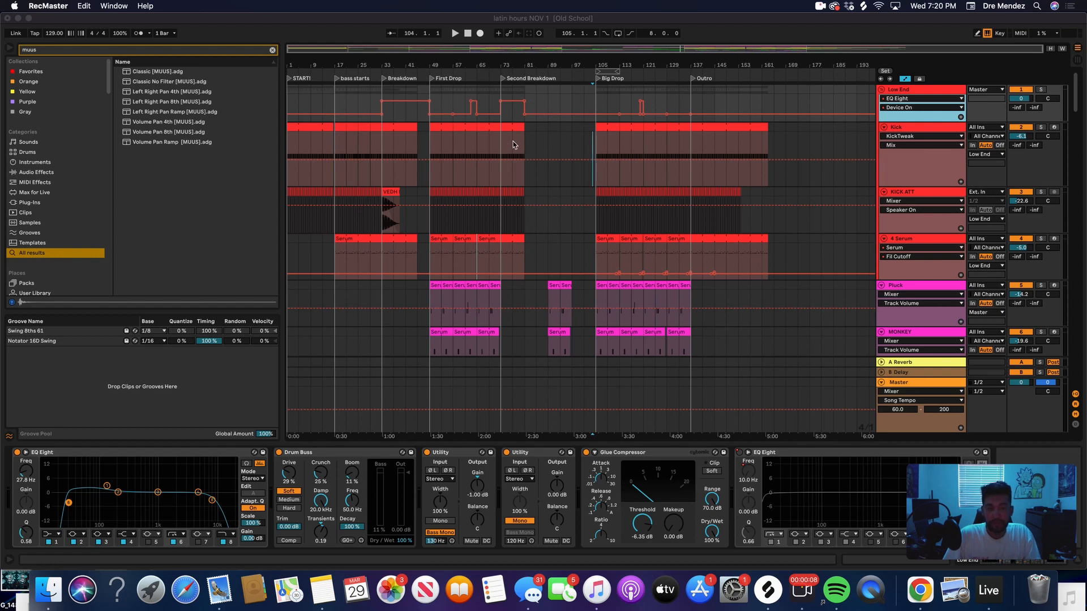
- Play the arrangement from bar 77 on the Kick track to listen through the Second Breakdown
{"action": "left_click", "coordinate": [513, 144]}
{"action": "left_click", "coordinate": [515, 142]}
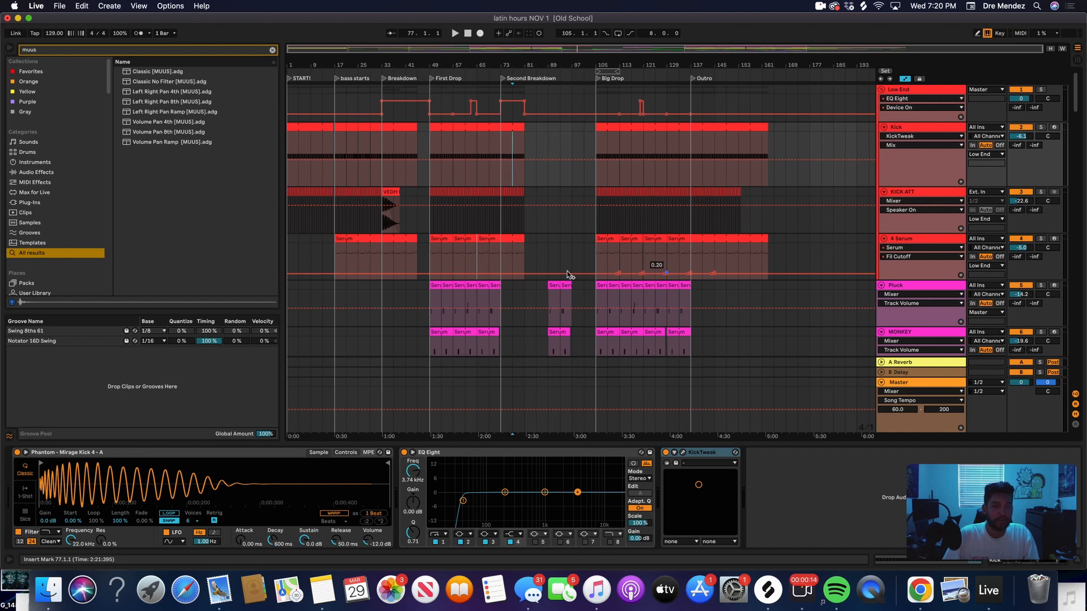
{"action": "key", "text": "plus"}
{"action": "key", "text": "plus"}
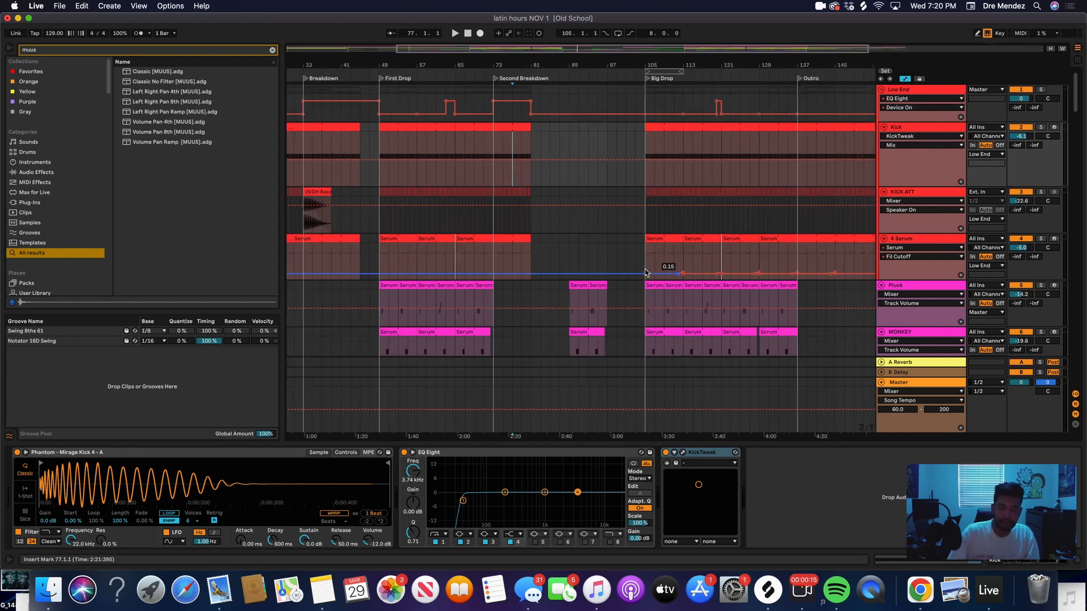
{"action": "key", "text": "space"}
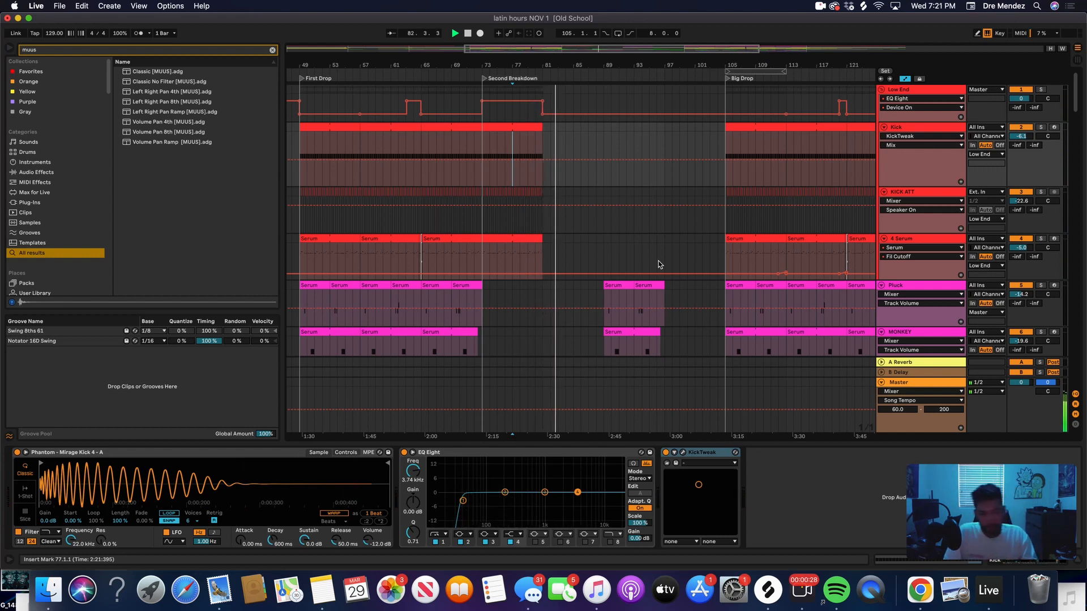
{"action": "key", "text": "plus"}
{"action": "key", "text": "minus"}
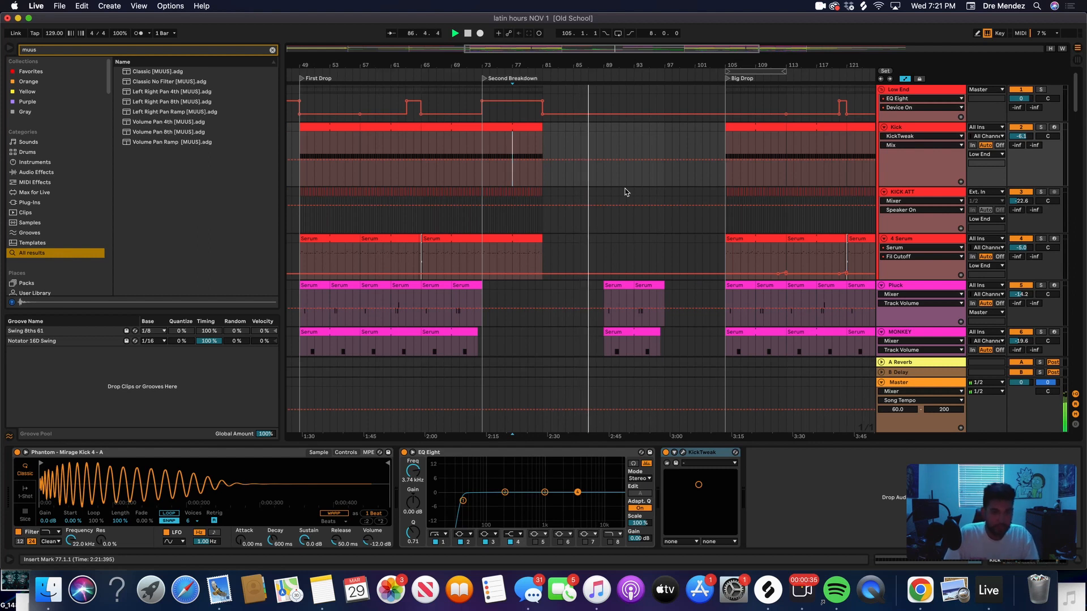
{"action": "key", "text": "plus"}
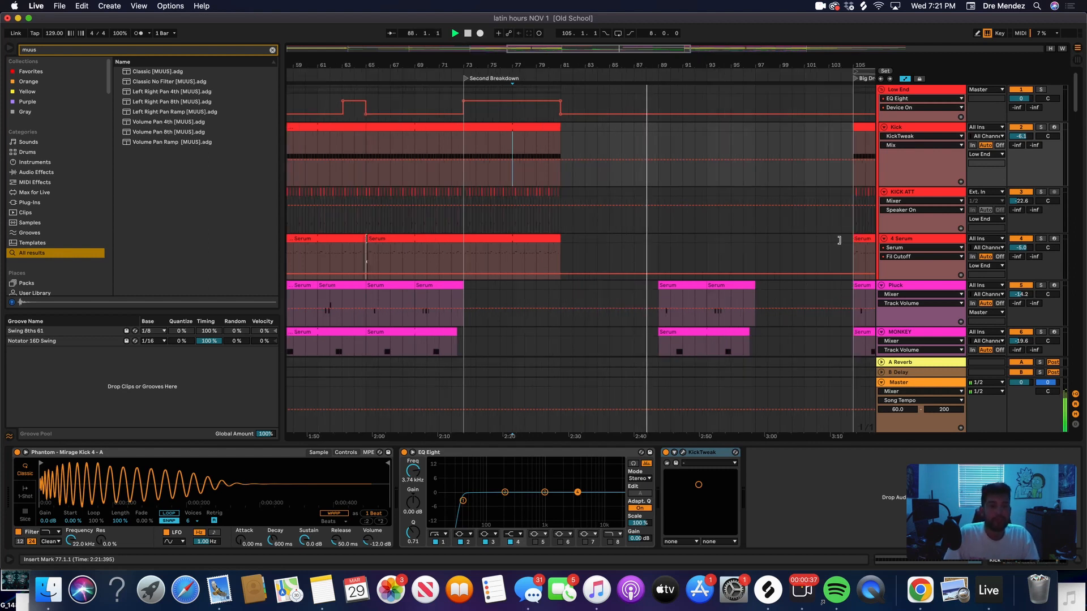
{"action": "key", "text": "minus"}
- Review the drum, hat and percussion loop tracks around the Second Breakdown and Big Drop during playback
{"action": "scroll", "coordinate": [806, 233], "scroll_direction": "down", "scroll_amount": 3}
{"action": "scroll", "coordinate": [806, 233], "scroll_direction": "down", "scroll_amount": 10}
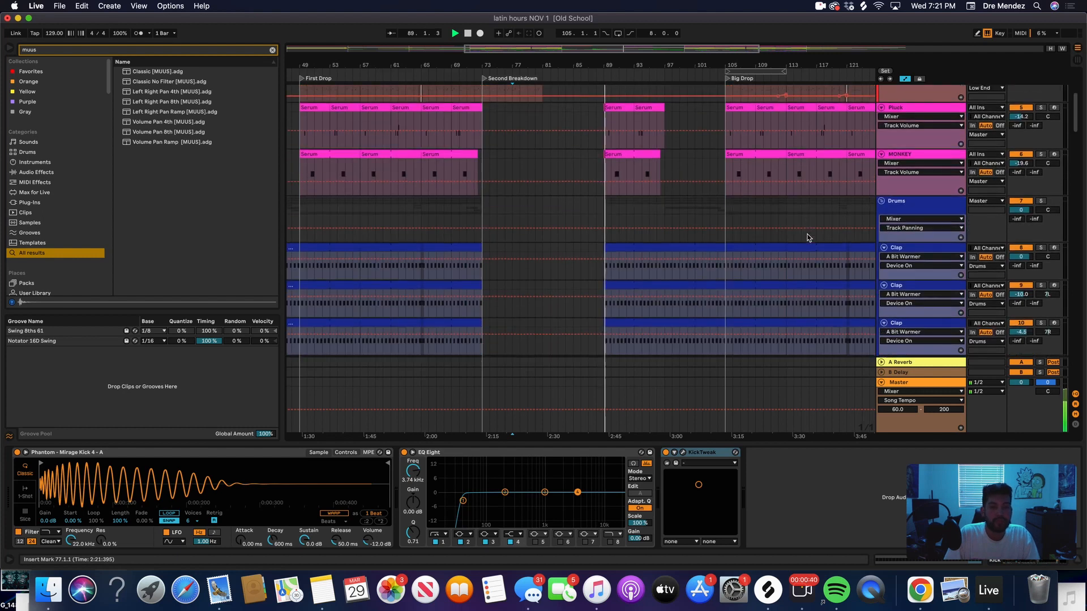
{"action": "scroll", "coordinate": [807, 238], "scroll_direction": "down", "scroll_amount": 6}
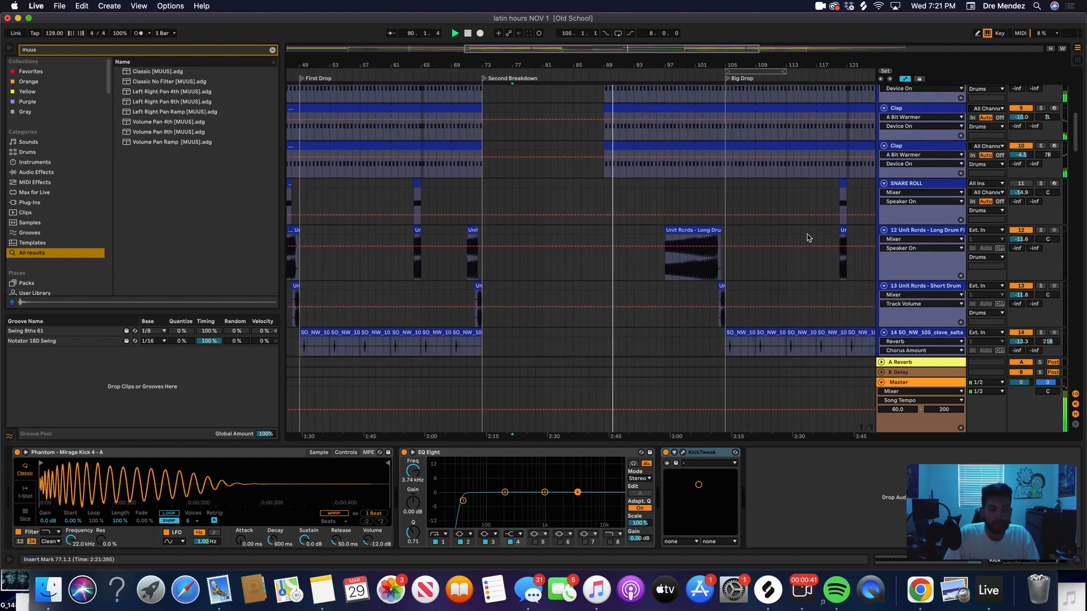
{"action": "scroll", "coordinate": [808, 237], "scroll_direction": "down", "scroll_amount": 8}
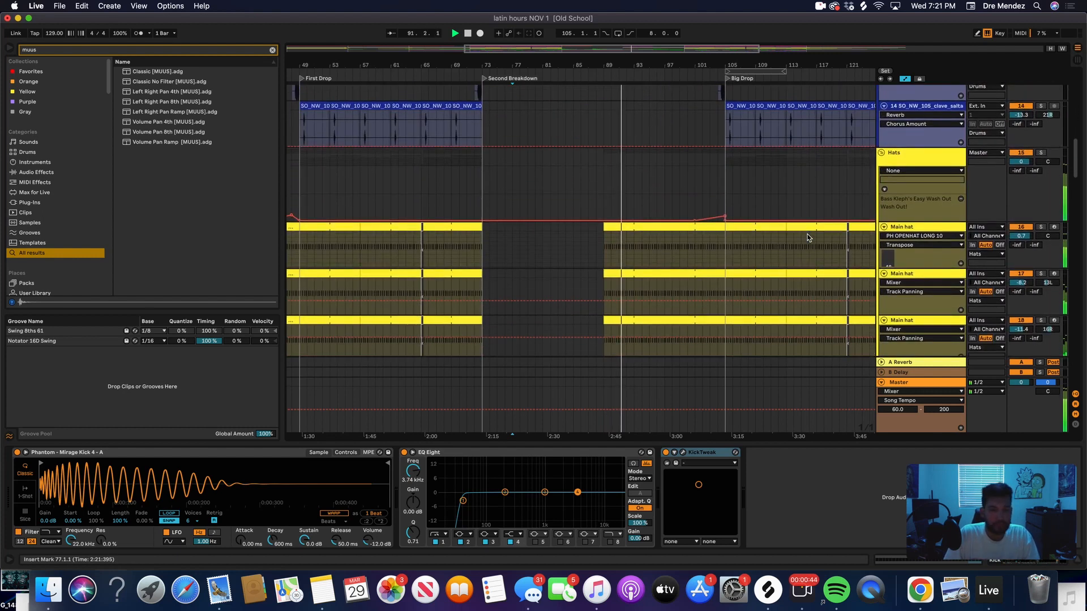
{"action": "left_click", "coordinate": [769, 111]}
{"action": "key", "text": "plus"}
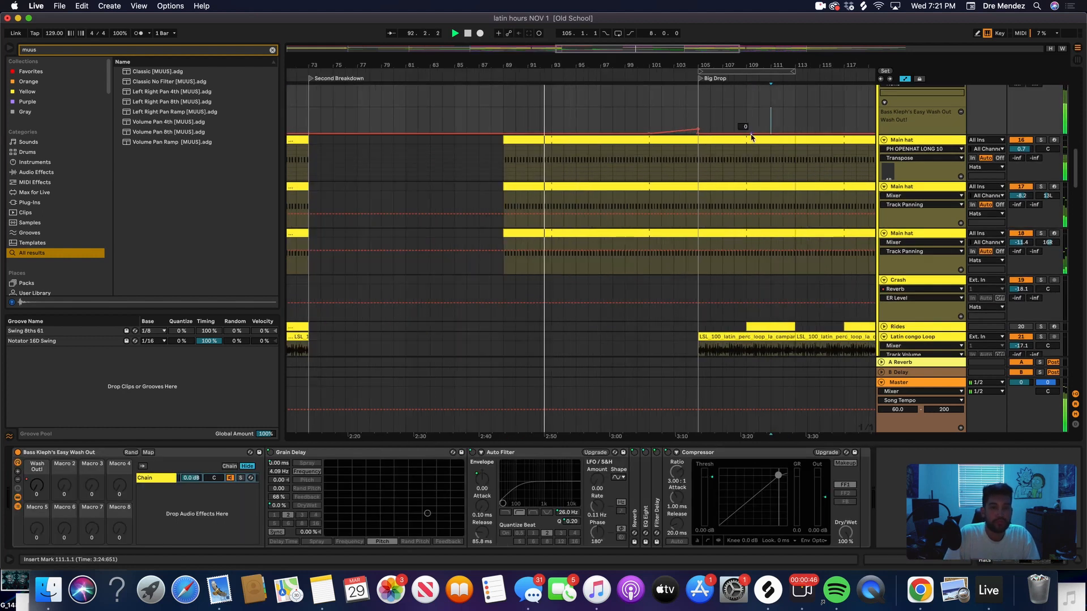
{"action": "scroll", "coordinate": [752, 144], "scroll_direction": "up", "scroll_amount": 2}
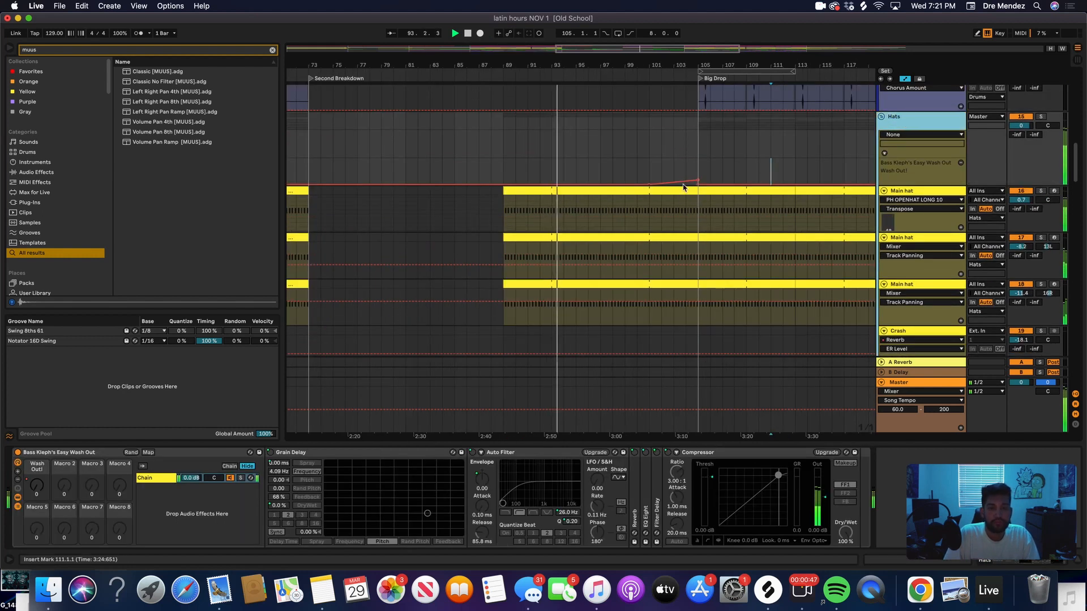
{"action": "left_click", "coordinate": [659, 153]}
{"action": "key", "text": "plus"}
{"action": "scroll", "coordinate": [642, 219], "scroll_direction": "down", "scroll_amount": 12}
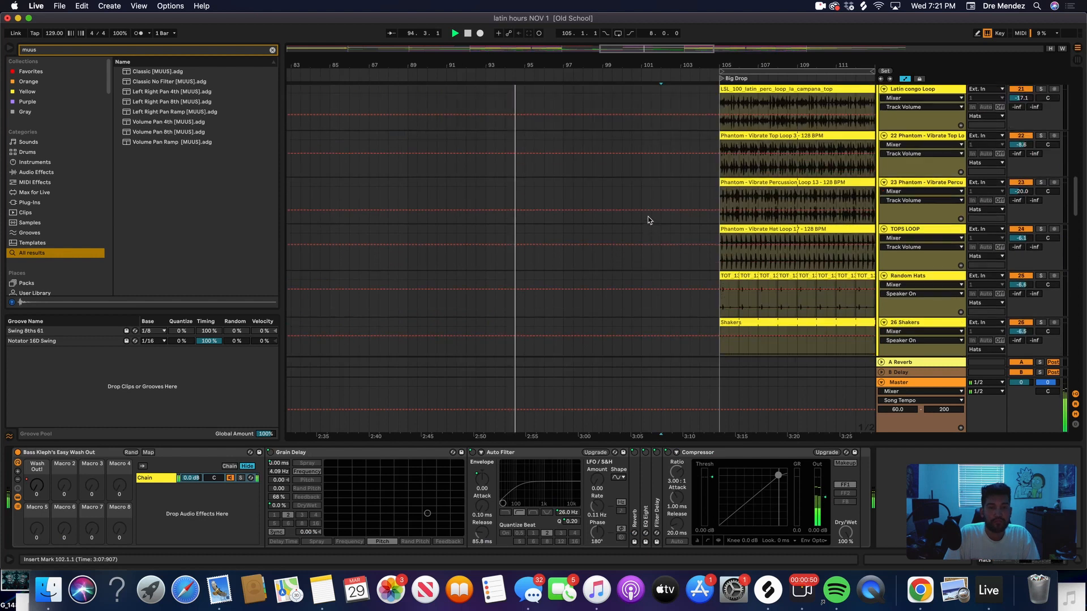
- Examine the green FX group's impacts, risers and automated effect clips between the Second Breakdown and Big Drop
{"action": "key", "text": "minus"}
{"action": "key", "text": "minus"}
{"action": "key", "text": "minus"}
{"action": "key", "text": "minus"}
{"action": "scroll", "coordinate": [547, 252], "scroll_direction": "down", "scroll_amount": 4}
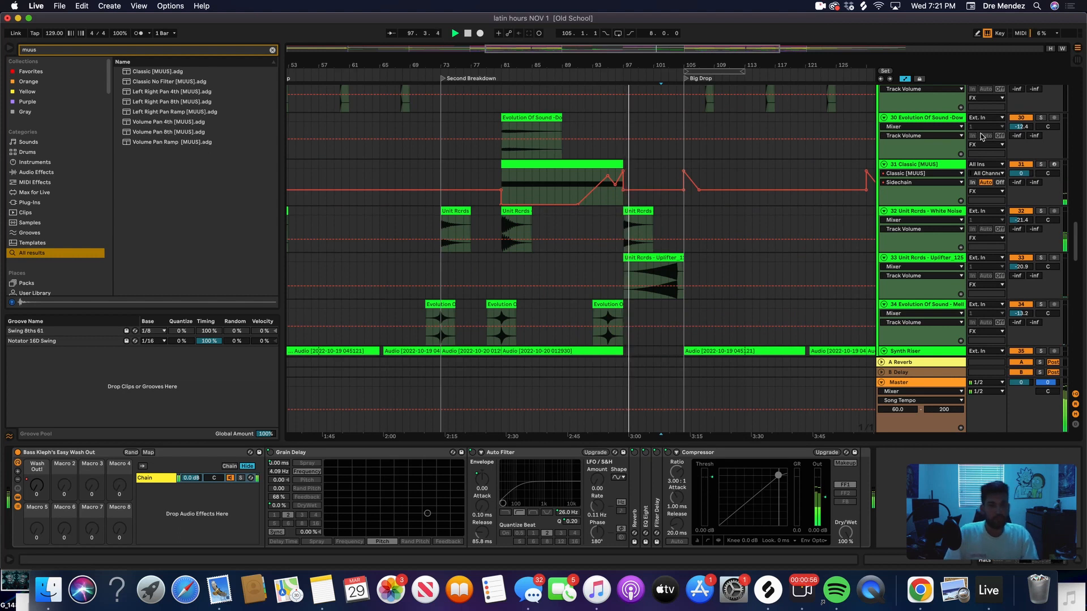
{"action": "key", "text": "plus"}
{"action": "scroll", "coordinate": [748, 240], "scroll_direction": "down", "scroll_amount": 8}
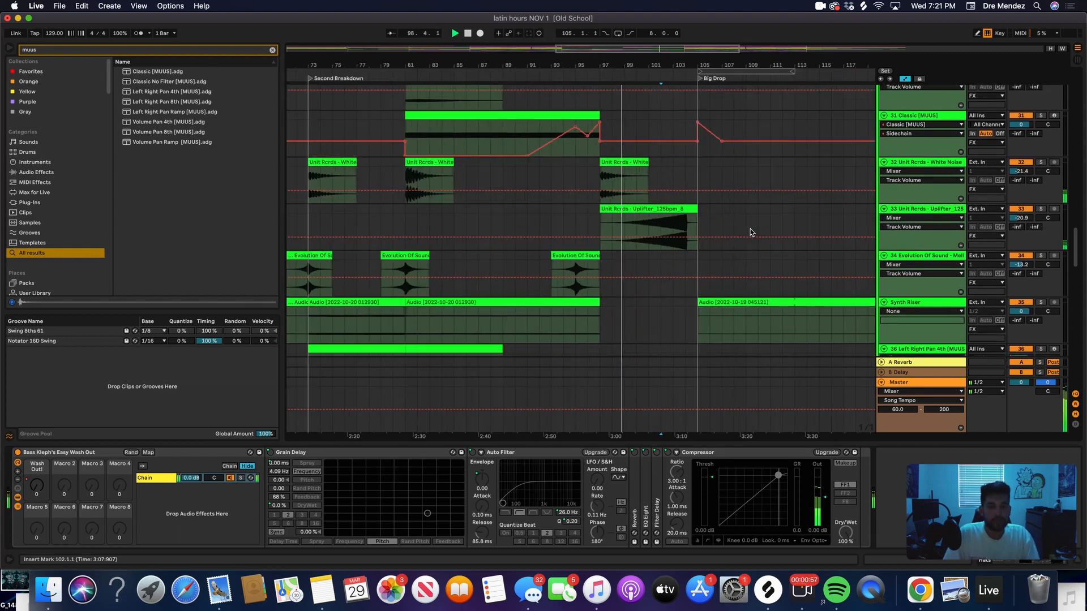
{"action": "scroll", "coordinate": [747, 231], "scroll_direction": "down", "scroll_amount": 2}
{"action": "key", "text": "minus"}
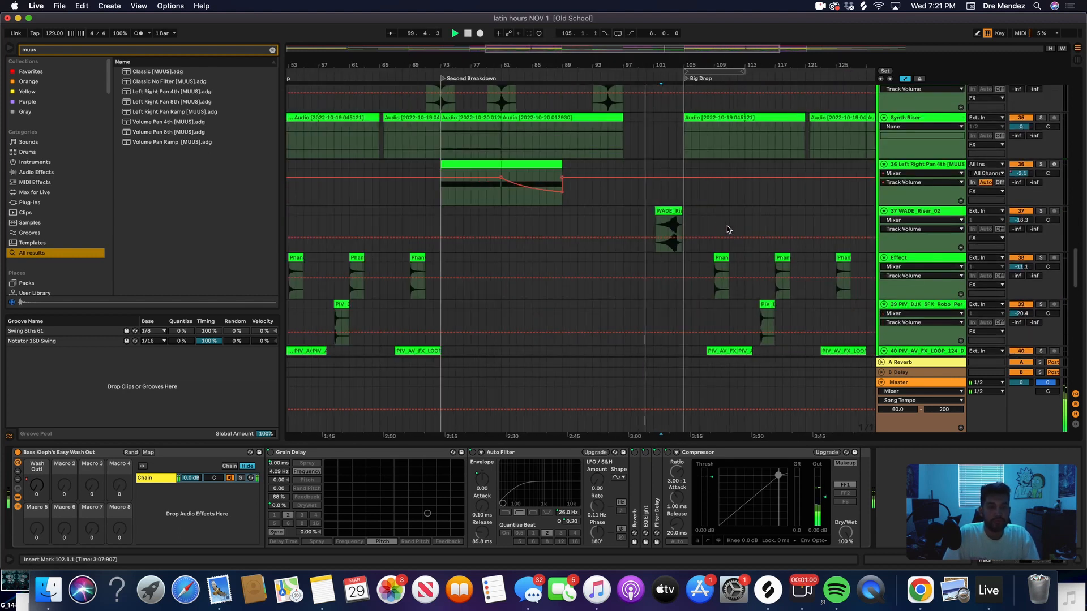
- Inspect the WADE_Riser_02 clip leading into the Big Drop
{"action": "left_click", "coordinate": [680, 222]}
{"action": "key", "text": "plus"}
{"action": "key", "text": "plus"}
{"action": "key", "text": "plus"}
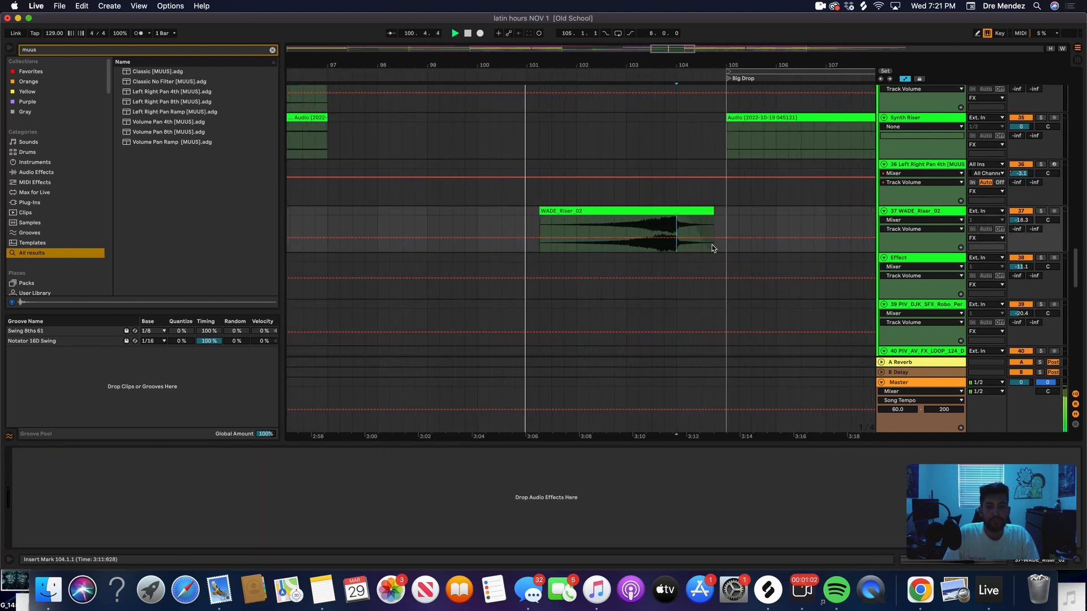
{"action": "scroll", "coordinate": [763, 258], "scroll_direction": "down", "scroll_amount": 6}
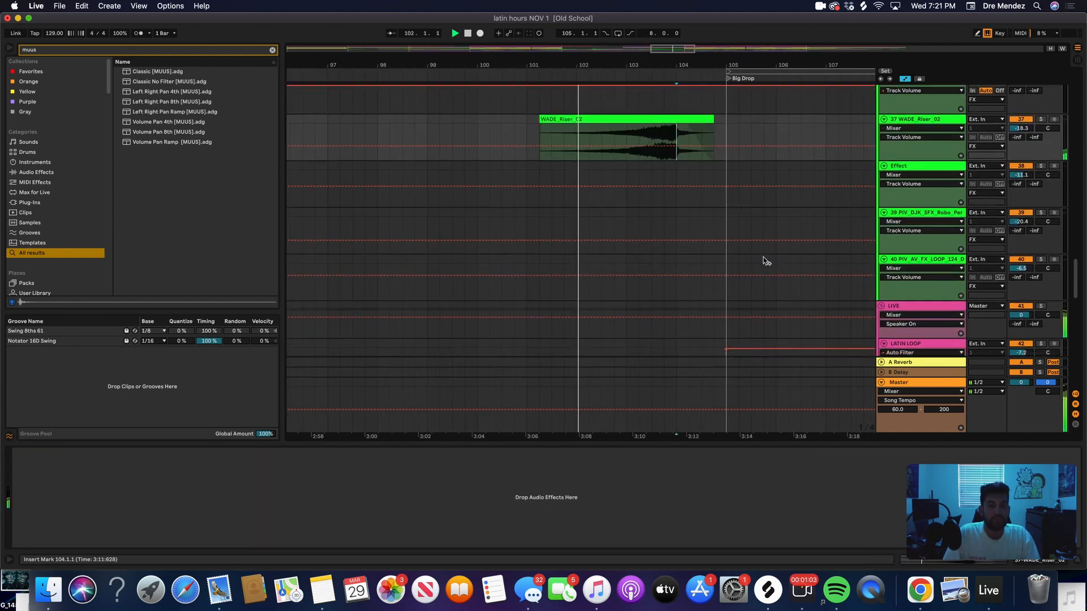
- Examine the LIVE brass tracks and the Vocals group's clips and automation around the Big Drop at bar 105
{"action": "key", "text": "minus"}
{"action": "scroll", "coordinate": [730, 260], "scroll_direction": "down", "scroll_amount": 8}
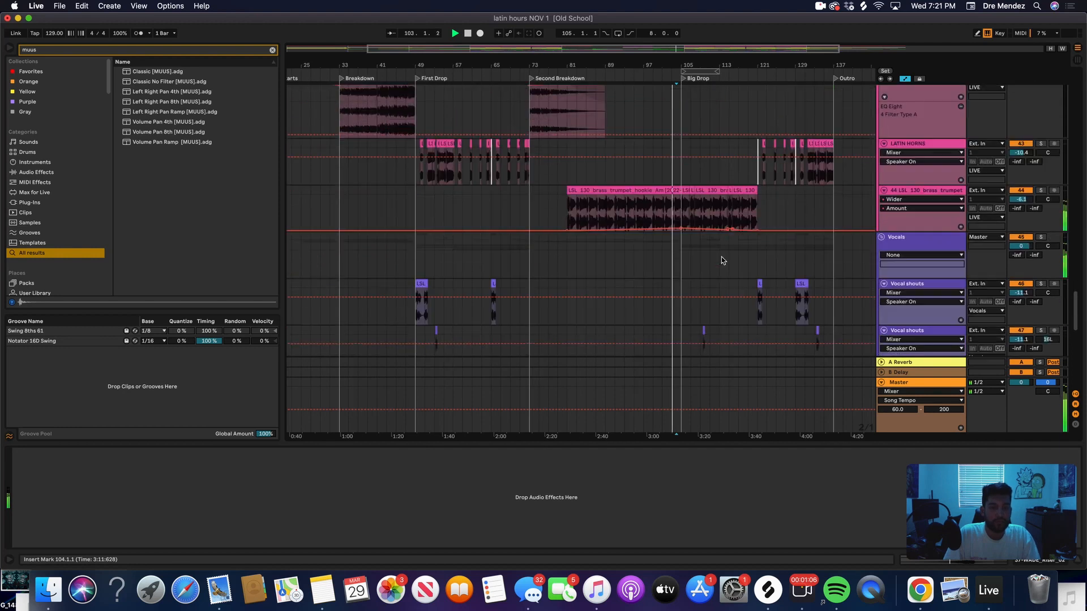
{"action": "key", "text": "minus"}
{"action": "key", "text": "minus"}
{"action": "left_click", "coordinate": [599, 247]}
{"action": "key", "text": "plus"}
{"action": "key", "text": "plus"}
{"action": "key", "text": "plus"}
{"action": "key", "text": "plus"}
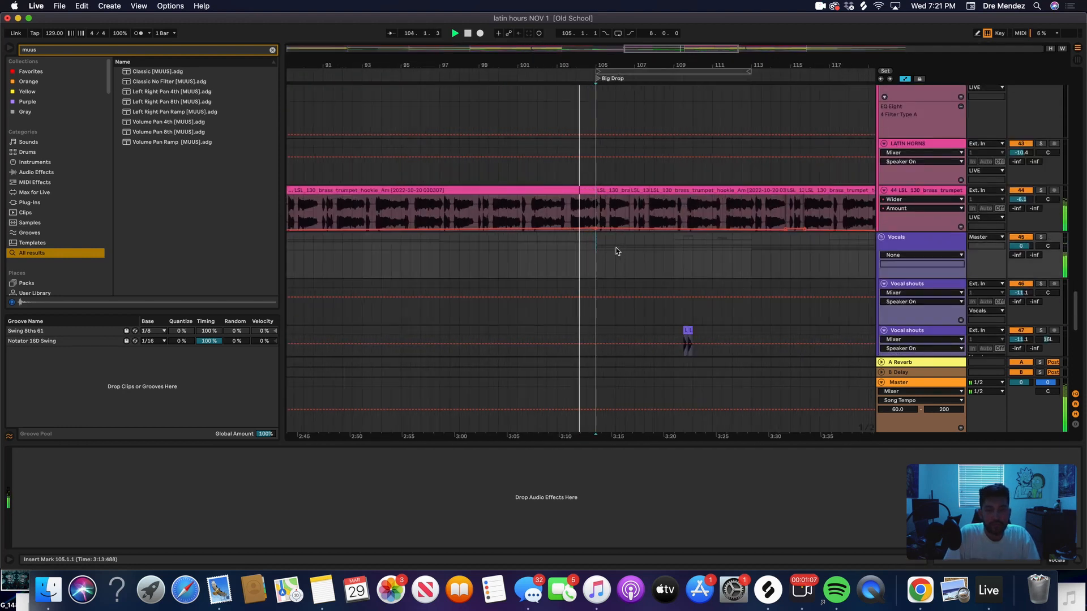
{"action": "scroll", "coordinate": [620, 252], "scroll_direction": "down", "scroll_amount": 1}
{"action": "key", "text": "minus"}
{"action": "key", "text": "minus"}
{"action": "scroll", "coordinate": [622, 253], "scroll_direction": "down", "scroll_amount": 15}
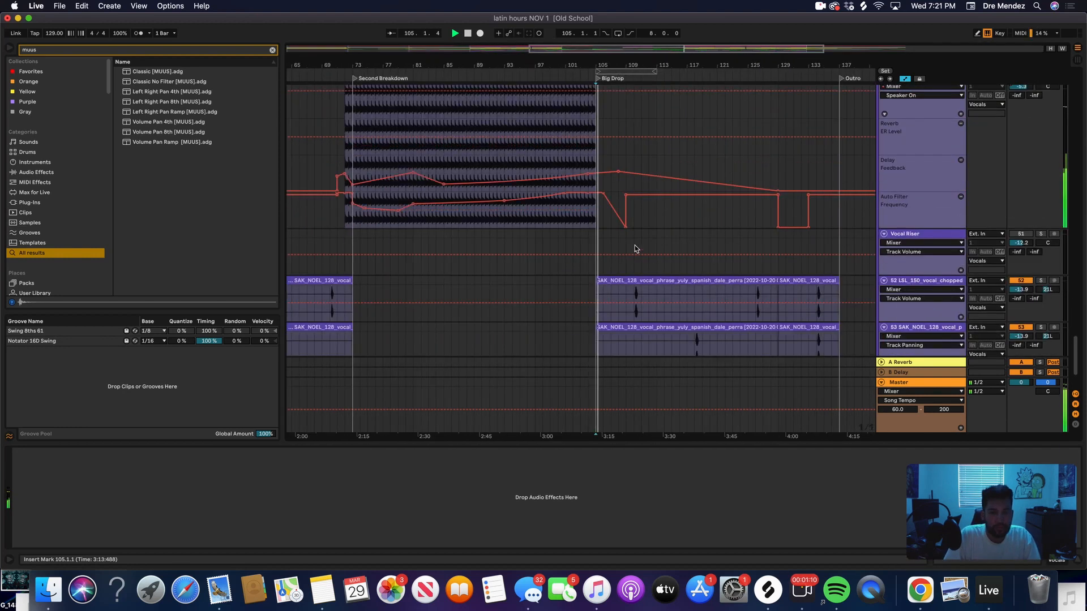
- Review the tracks in reverse order from the vocals back to the Low End group while the Big Drop plays
{"action": "scroll", "coordinate": [674, 225], "scroll_direction": "up", "scroll_amount": 10}
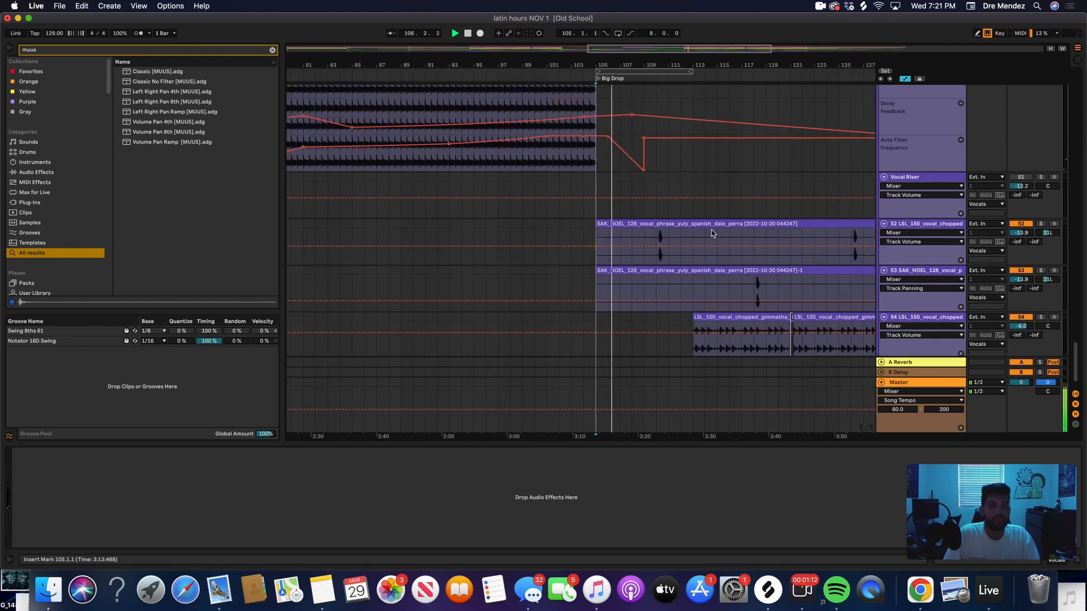
{"action": "scroll", "coordinate": [711, 237], "scroll_direction": "up", "scroll_amount": 10}
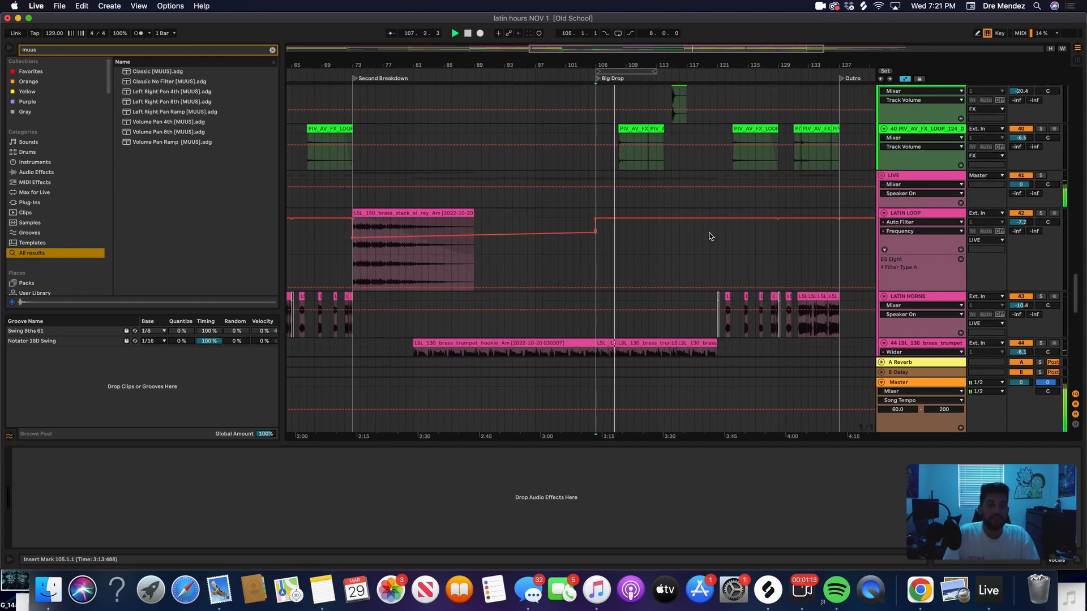
{"action": "scroll", "coordinate": [711, 237], "scroll_direction": "up", "scroll_amount": 12}
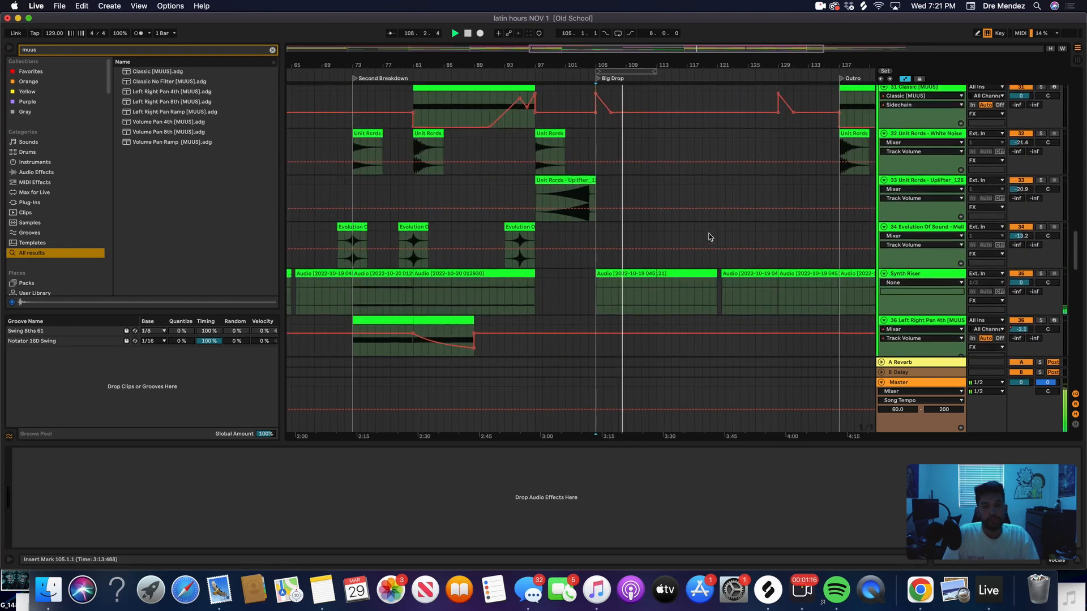
{"action": "scroll", "coordinate": [708, 236], "scroll_direction": "up", "scroll_amount": 4}
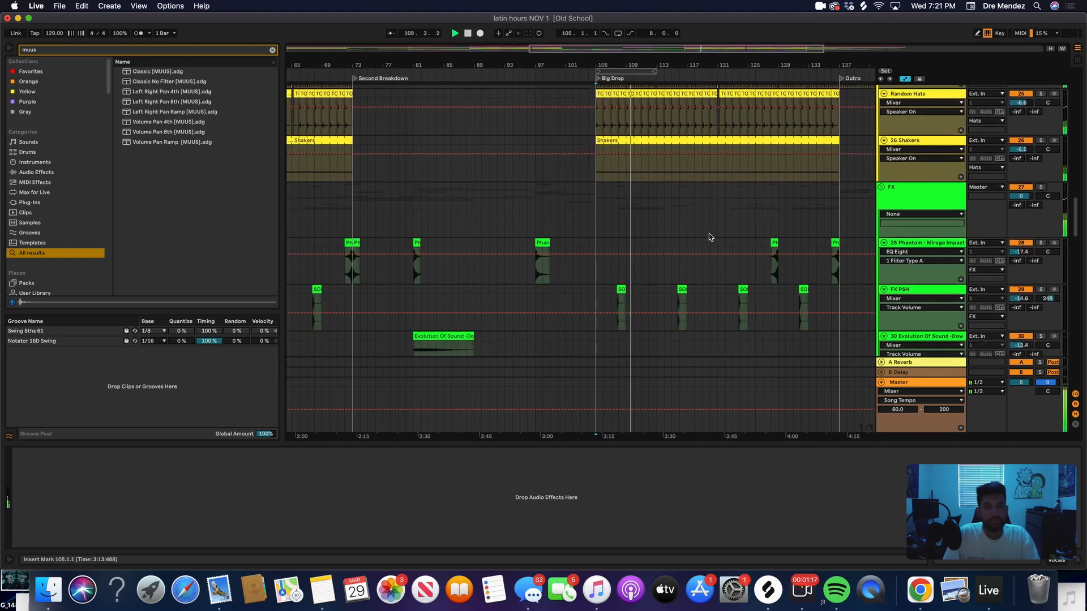
{"action": "key", "text": "minus"}
{"action": "scroll", "coordinate": [710, 238], "scroll_direction": "up", "scroll_amount": 15}
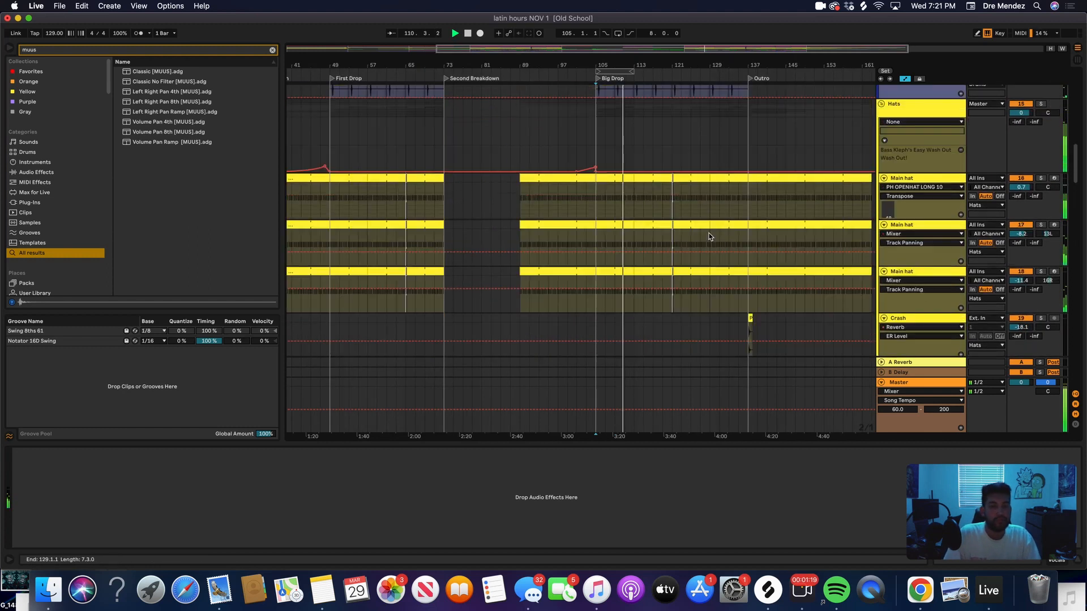
{"action": "scroll", "coordinate": [711, 236], "scroll_direction": "up", "scroll_amount": 8}
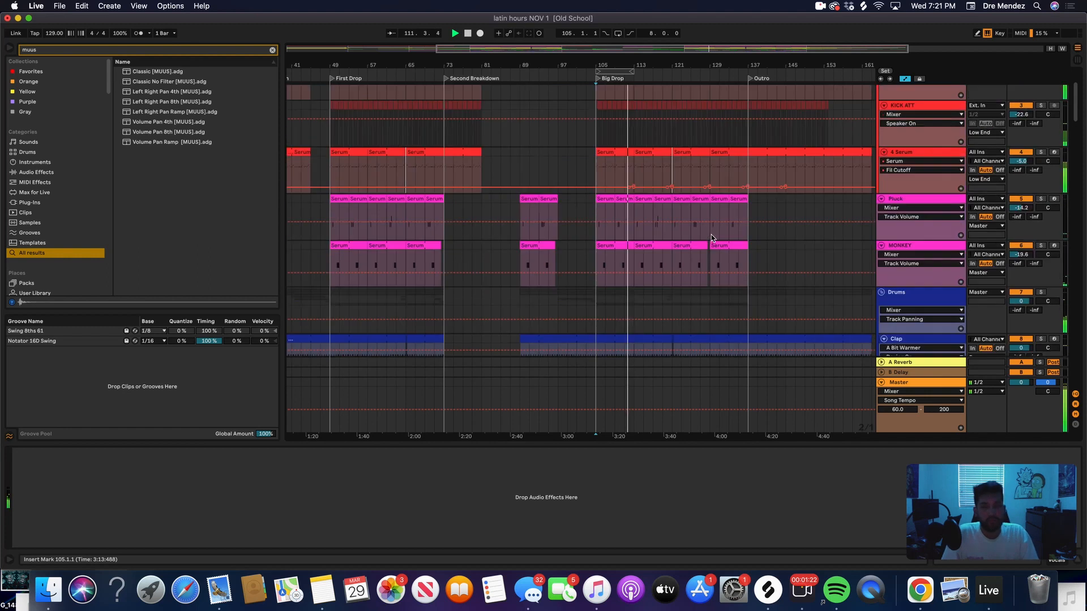
- Hide the automation lanes across all tracks in the arrangement
{"action": "key", "text": "plus"}
{"action": "key", "text": "plus"}
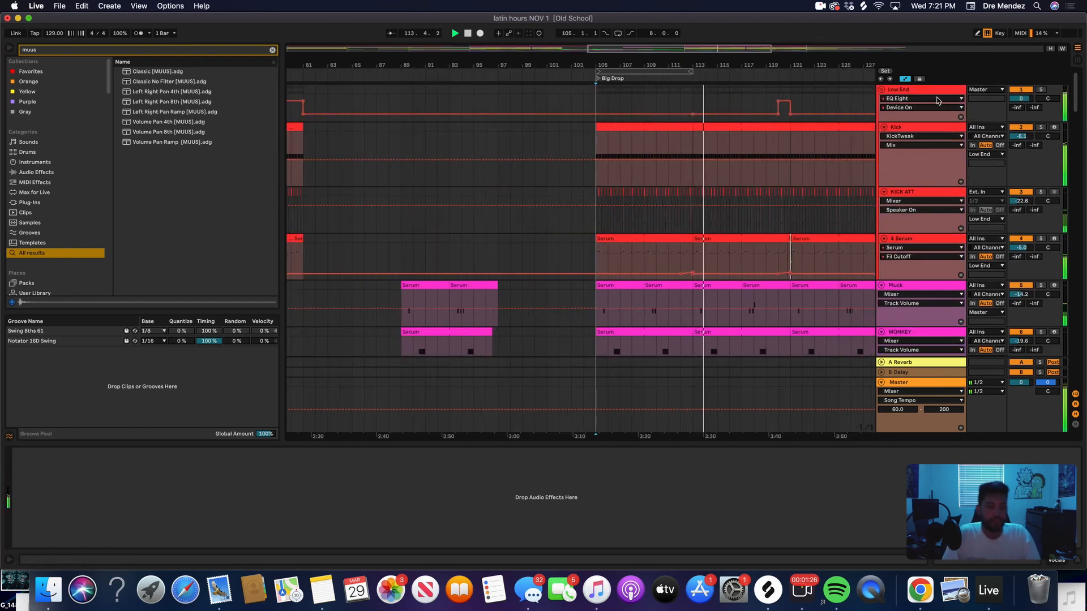
{"action": "key", "text": "a"}
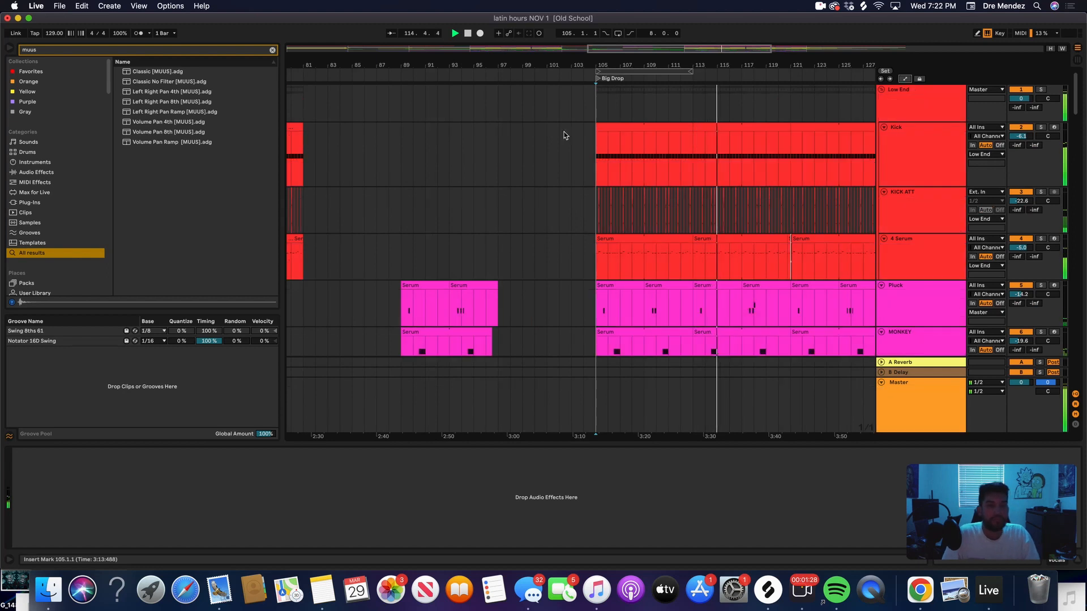
{"action": "key", "text": "minus"}
{"action": "key", "text": "minus"}
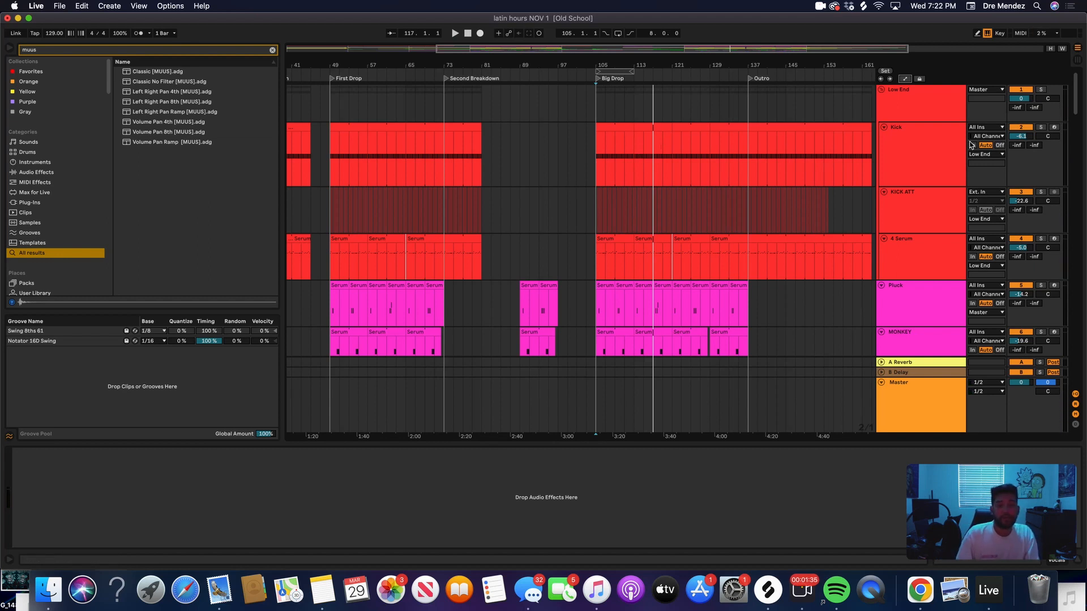
- Show the Kick track's device chain and inspect its Phantom - Mirage Kick 4 sample
{"action": "left_click", "coordinate": [918, 157]}
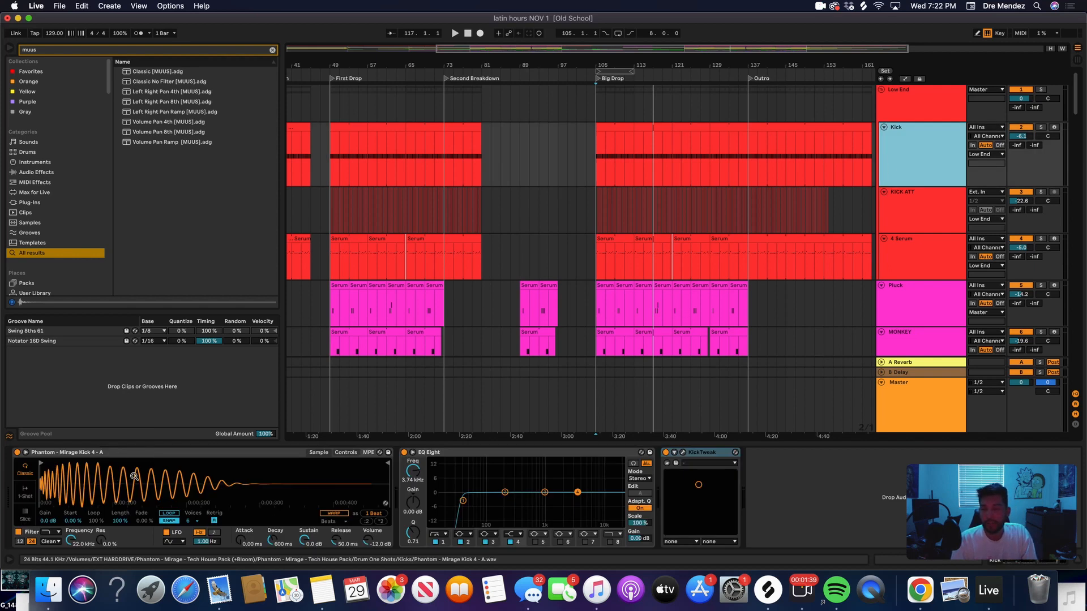
{"action": "mouse_move", "coordinate": [134, 476]}
{"action": "left_mouse_down"}
{"action": "mouse_move", "coordinate": [134, 497]}
{"action": "mouse_move", "coordinate": [134, 474]}
{"action": "left_mouse_up"}
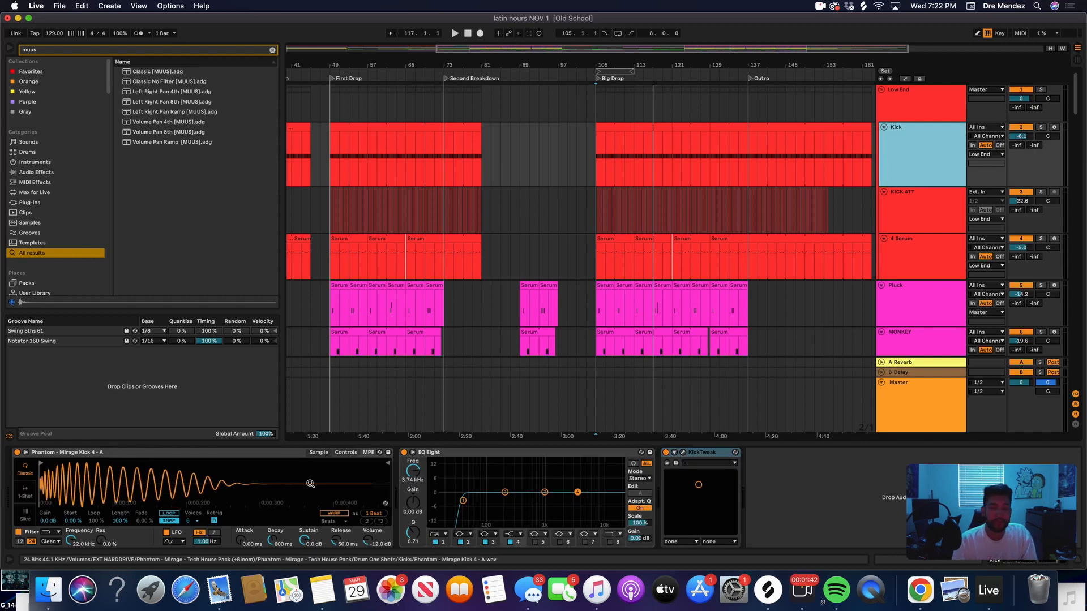
- Switch to Chrome and view the Mirage - Tech House Pack product page on the Phantom Sounds site
{"action": "left_click", "coordinate": [912, 592]}
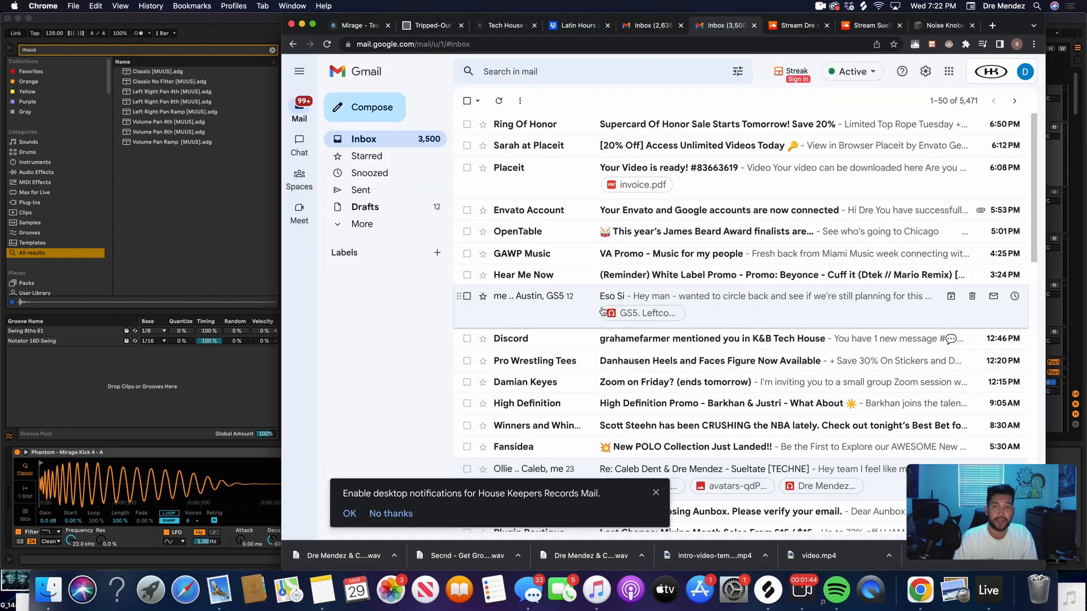
{"action": "left_click", "coordinate": [574, 27]}
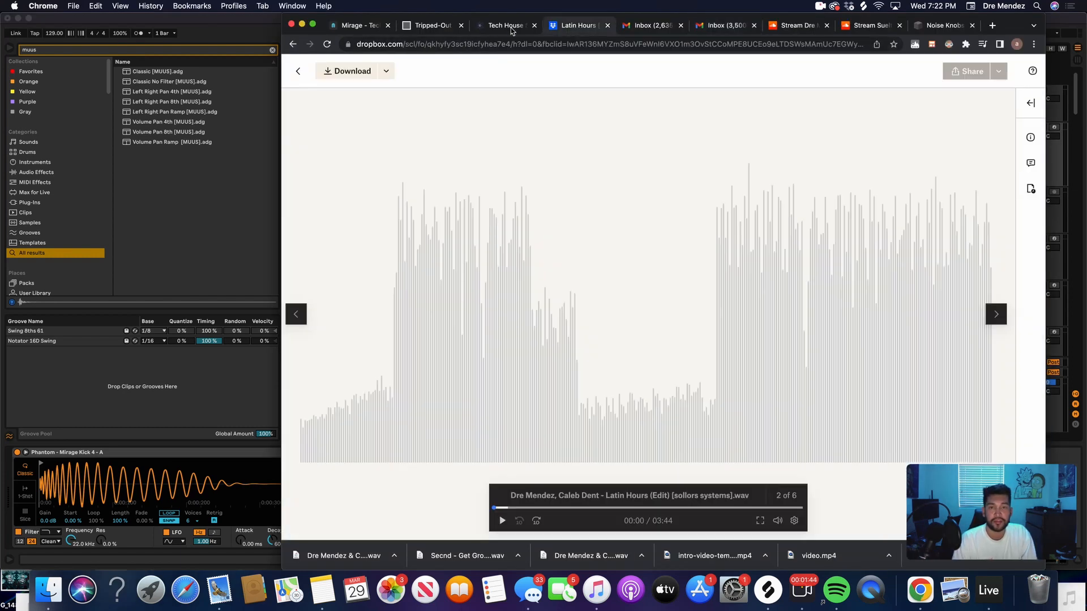
{"action": "left_click", "coordinate": [359, 25]}
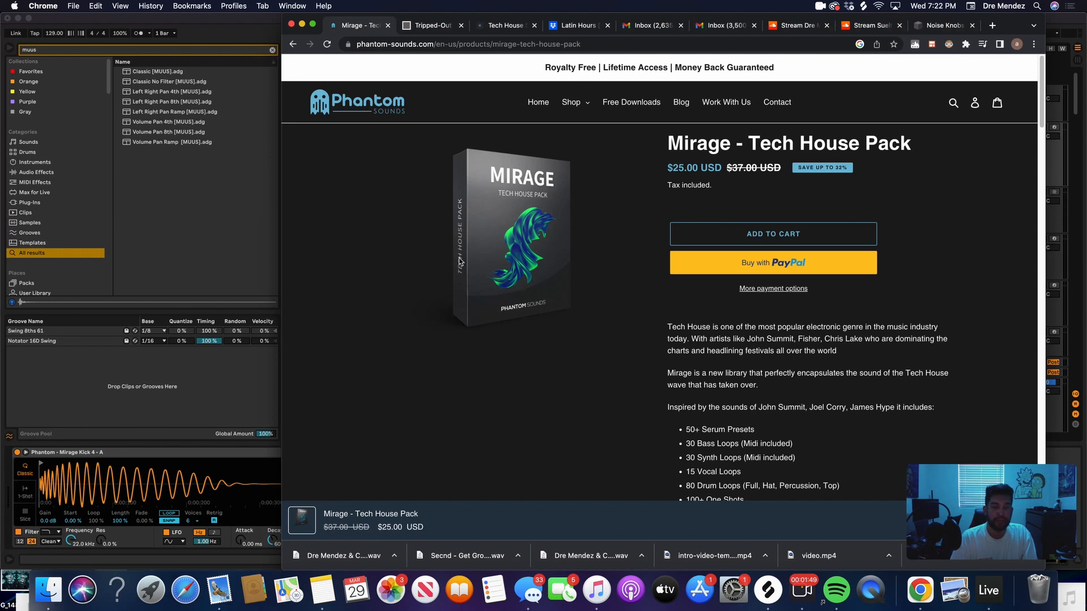
- Return to Ableton Live and show the KICK ATT track's devices from the Big Drop at bar 105
{"action": "left_click", "coordinate": [253, 269]}
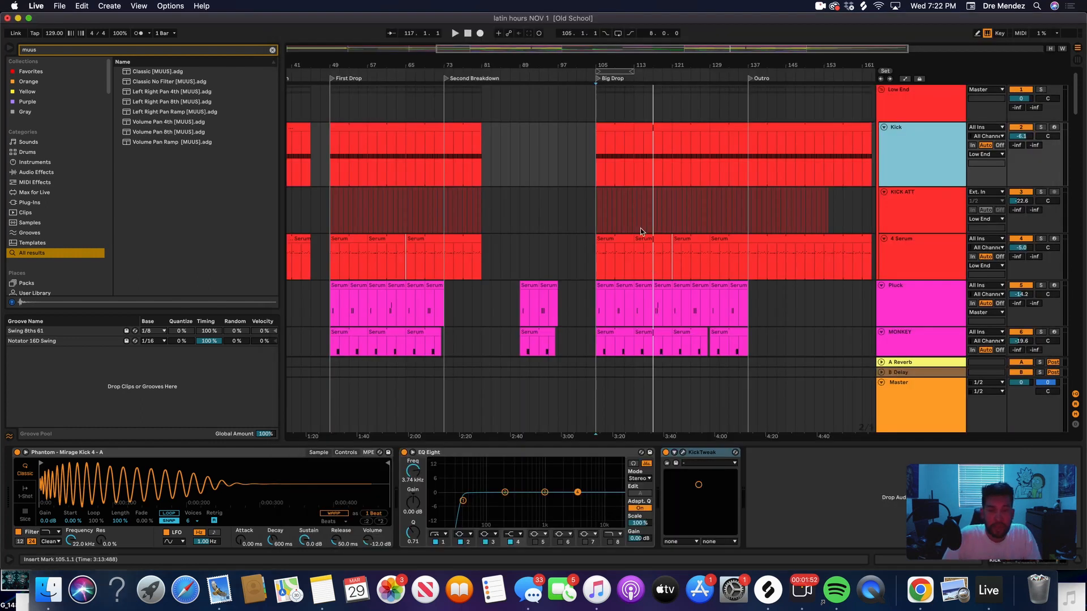
{"action": "left_click", "coordinate": [597, 202]}
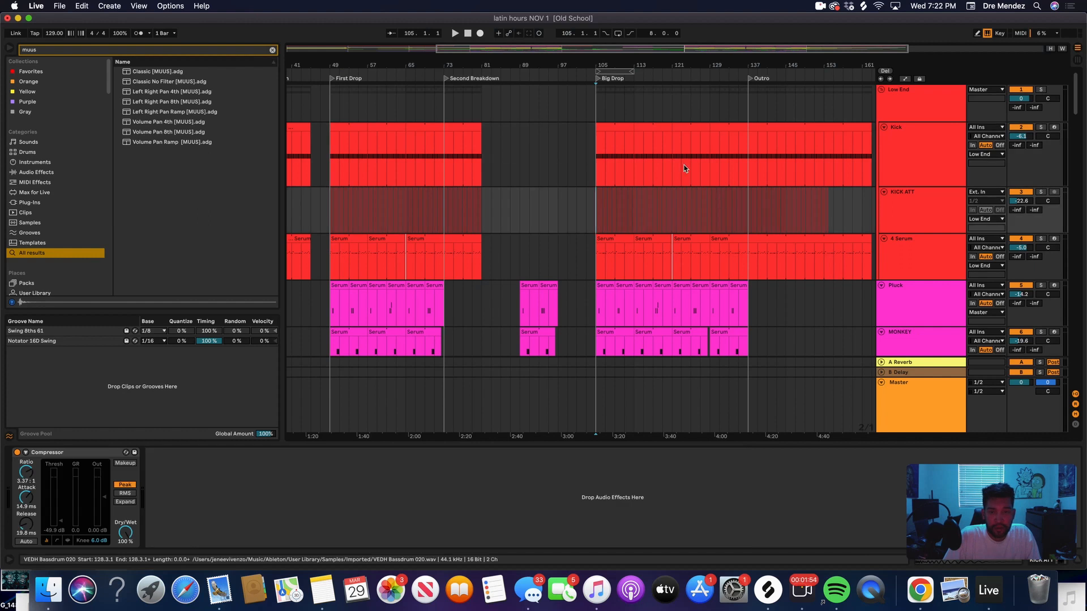
- Open the KickTweak plug-in from the Kick track's device chain and move its window further down to show the presets
{"action": "left_click", "coordinate": [921, 142]}
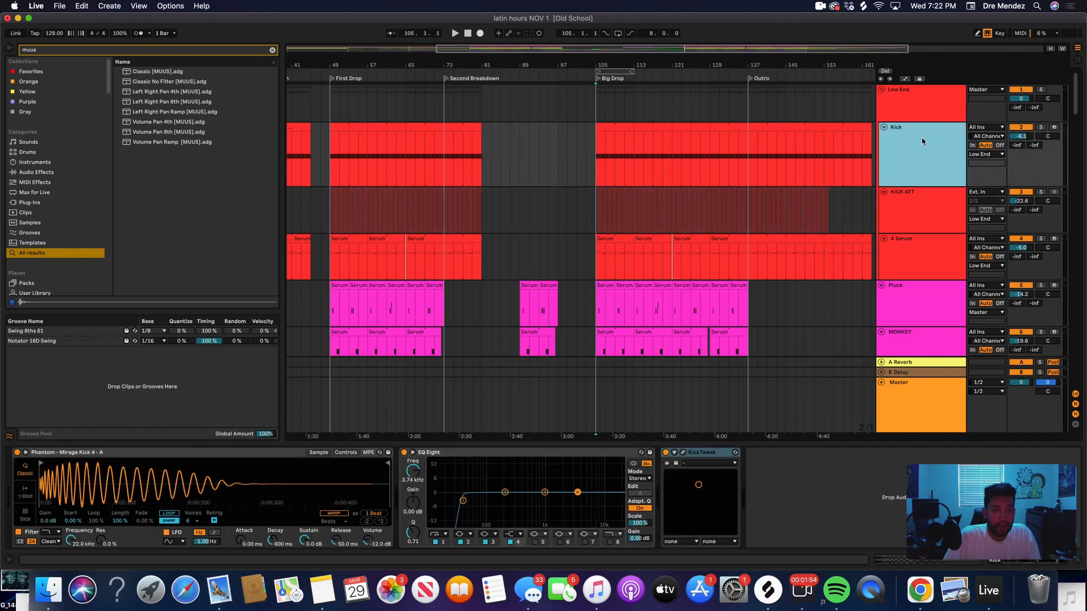
{"action": "left_click", "coordinate": [683, 454]}
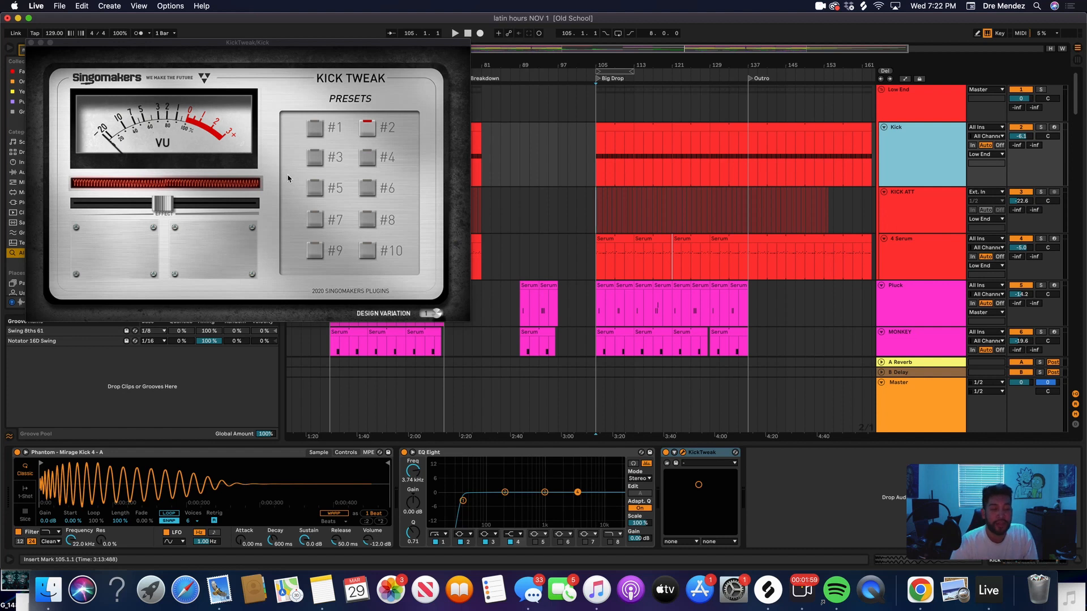
{"action": "left_click_drag", "start_coordinate": [233, 48], "coordinate": [322, 144]}
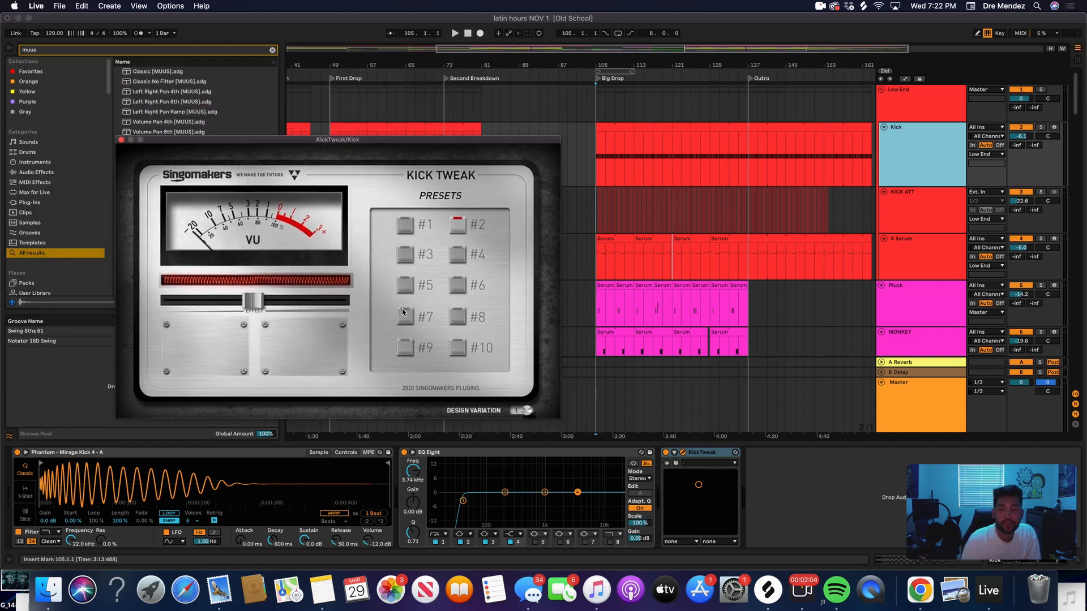
- Solo the Kick track and play it from the Big Drop to compare KickTweak on and off, then close the plug-in window
{"action": "left_click", "coordinate": [1040, 127]}
{"action": "key", "text": "space"}
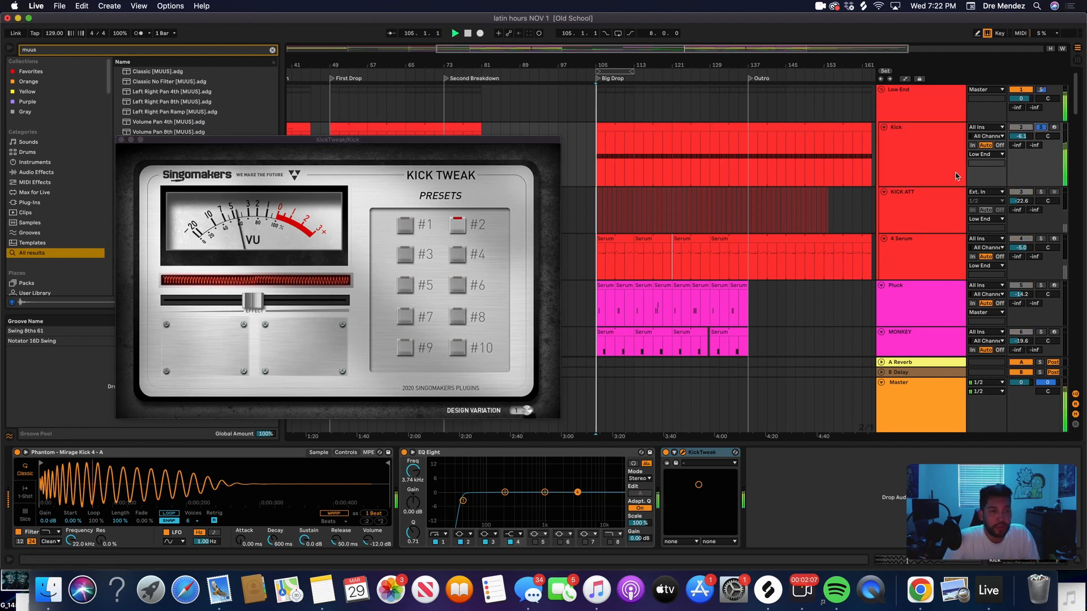
{"action": "left_click", "coordinate": [669, 456]}
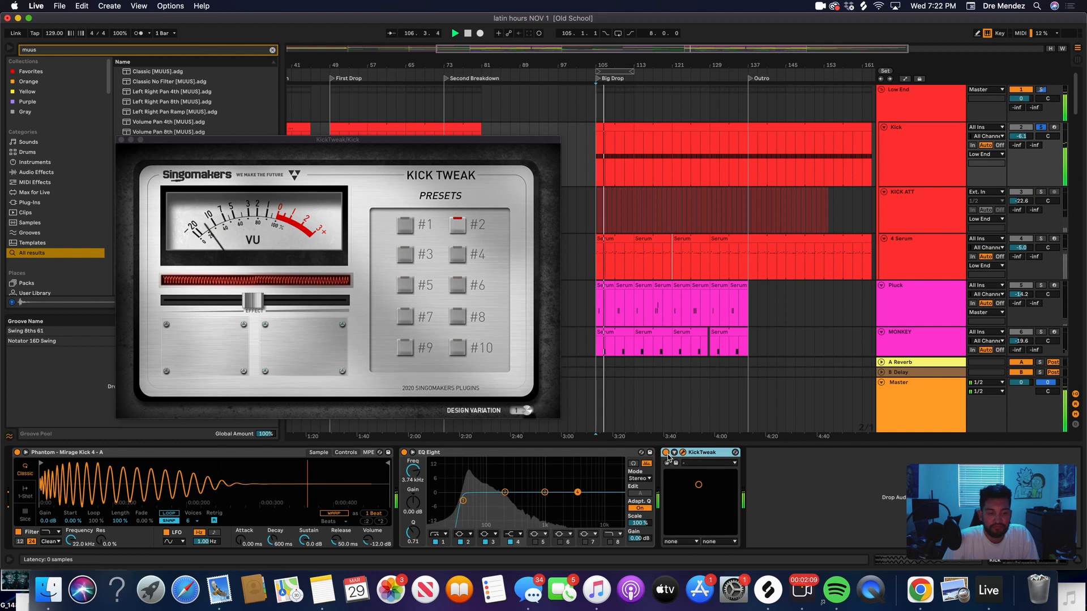
{"action": "left_click", "coordinate": [121, 140]}
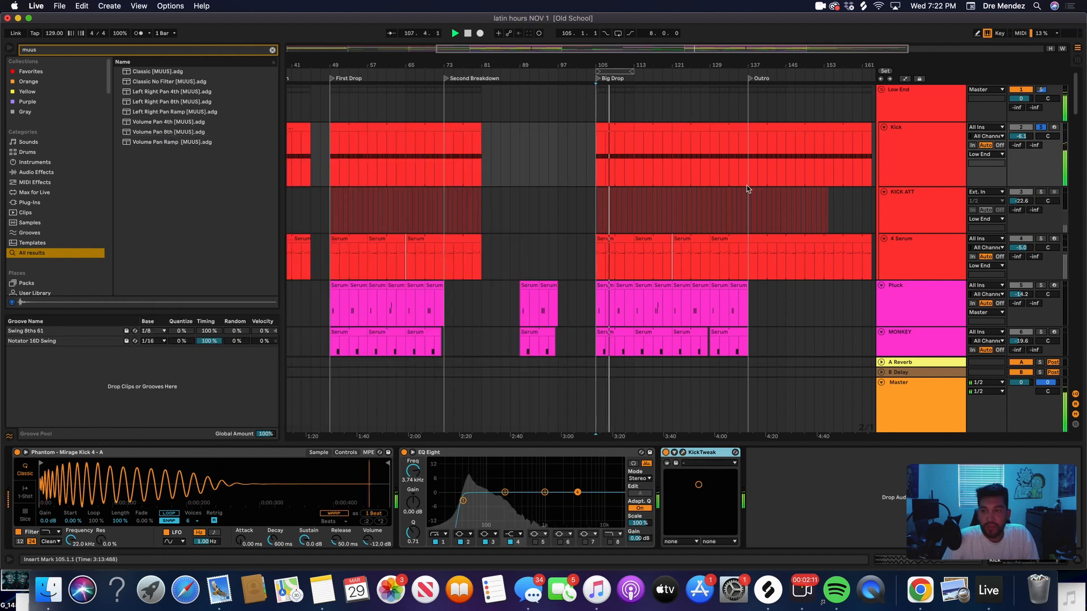
- Examine the KICK ATT clips at the start of the Big Drop up close and stop playback
{"action": "left_click", "coordinate": [596, 201]}
{"action": "key", "text": "plus"}
{"action": "key", "text": "plus"}
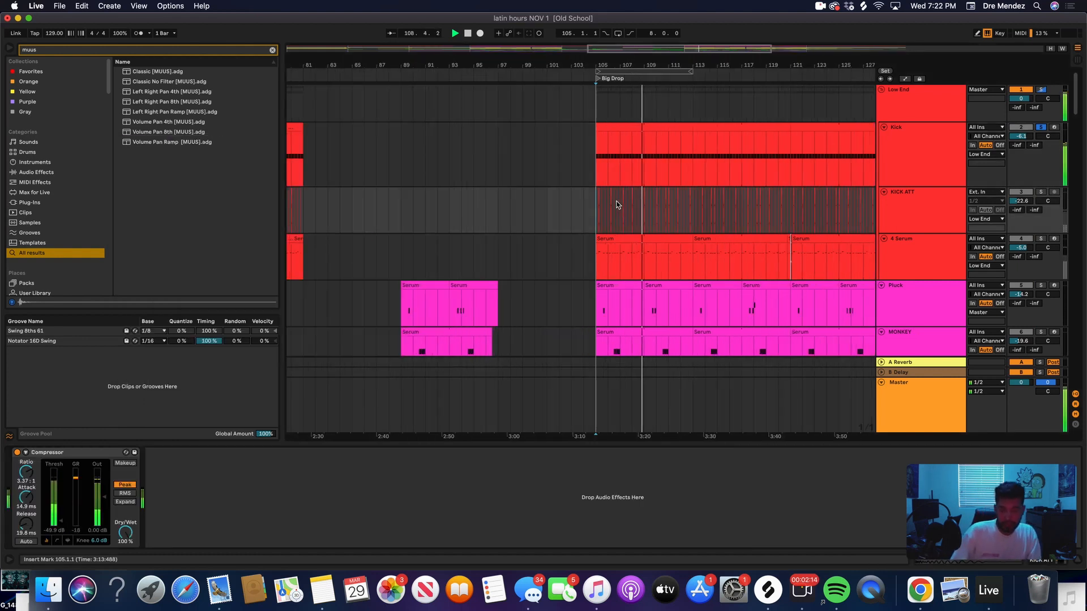
{"action": "key", "text": "plus"}
{"action": "key", "text": "plus"}
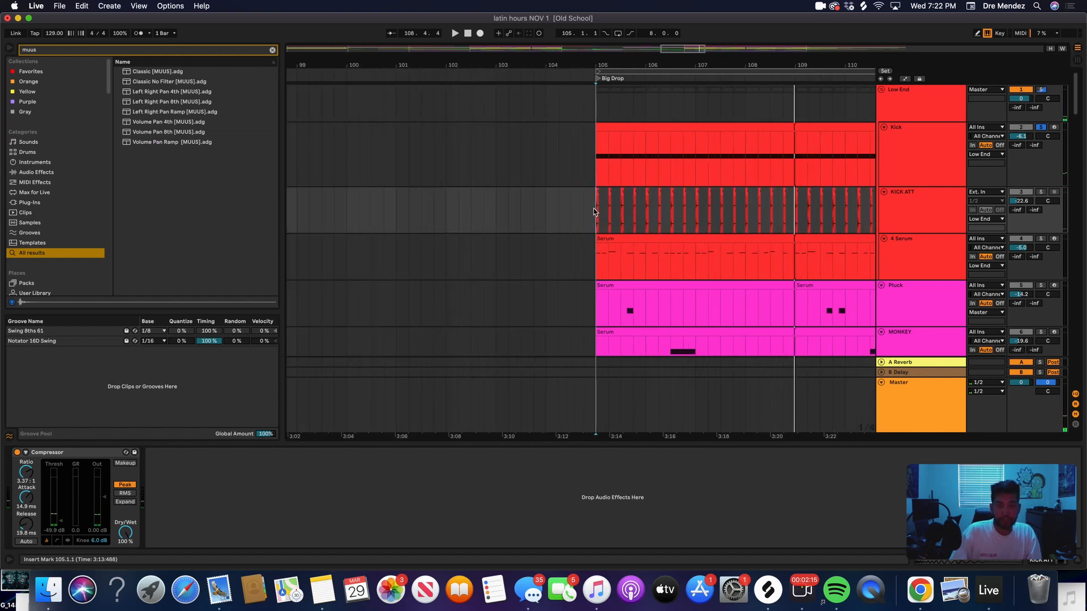
- Show the CLICK CLICK sample folder in the browser and clear the search text
{"action": "scroll", "coordinate": [80, 243], "scroll_direction": "down", "scroll_amount": 5}
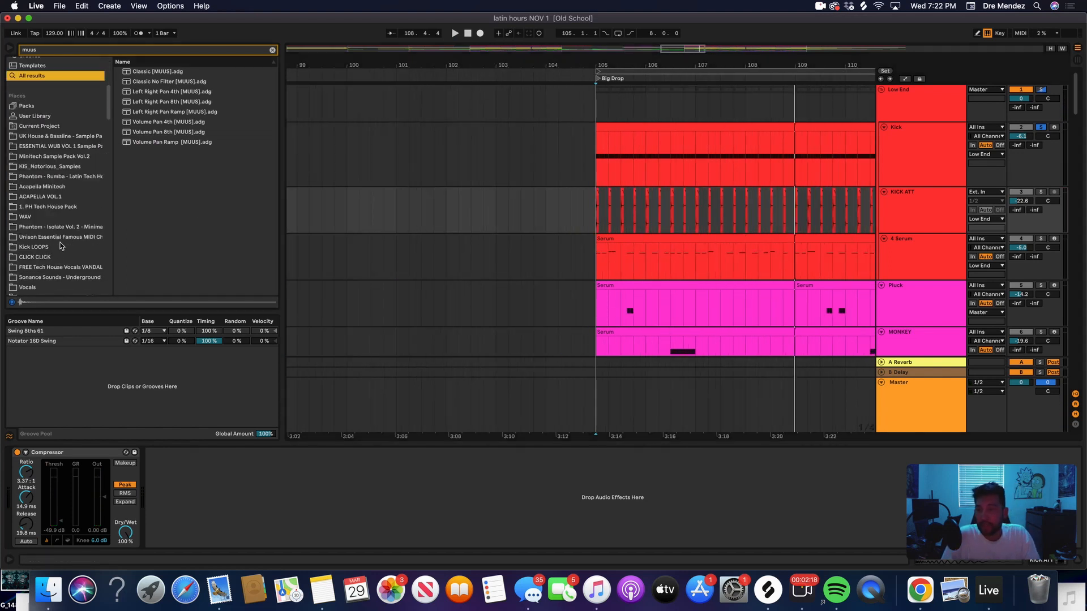
{"action": "left_click", "coordinate": [57, 258]}
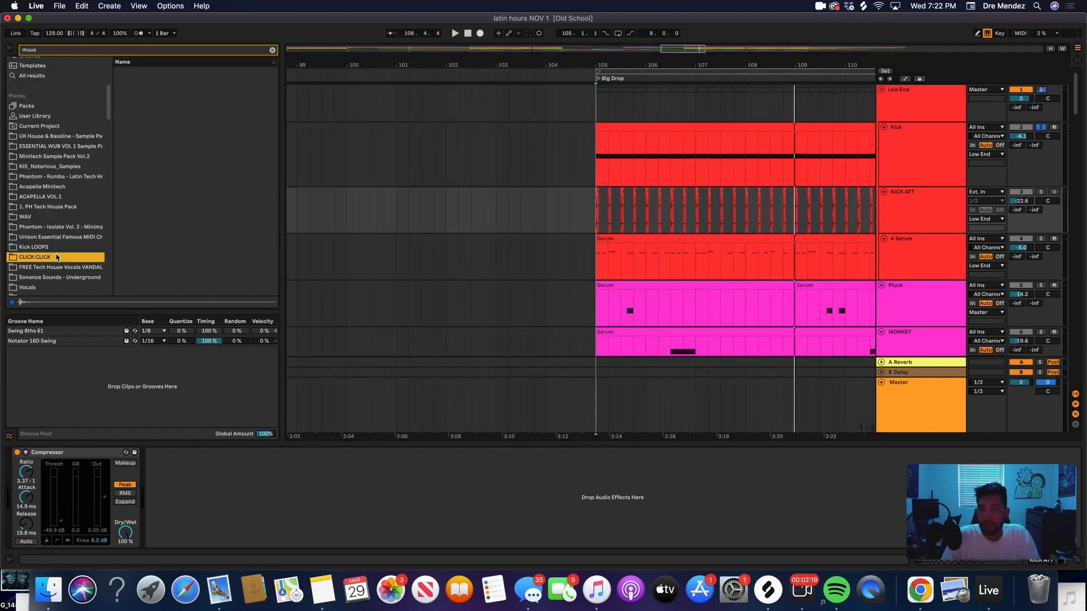
{"action": "left_click", "coordinate": [272, 51]}
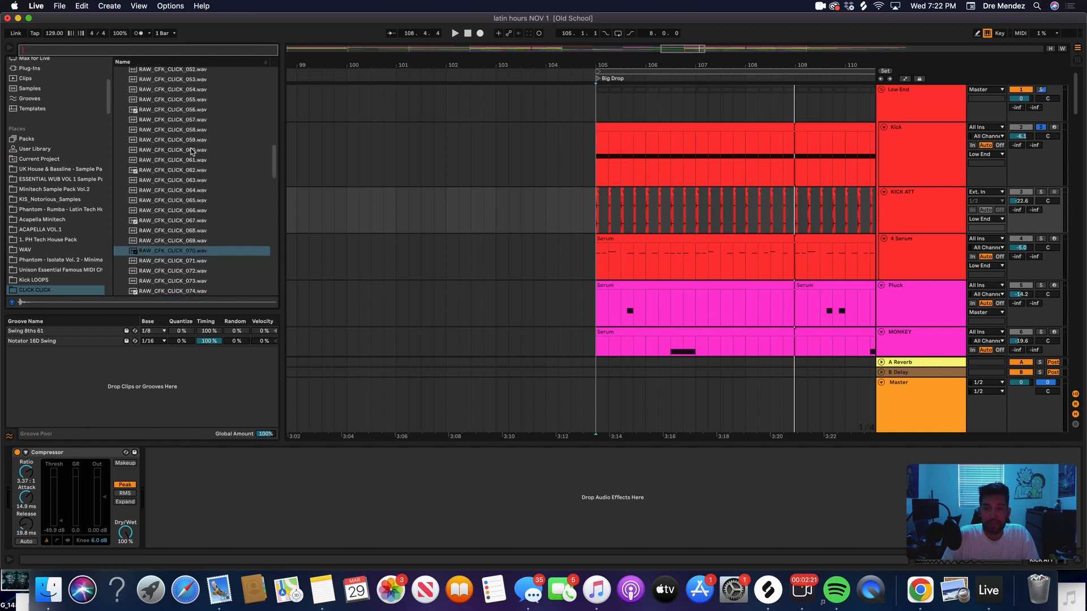
- Audition several click samples between RAW_CFK_CLICK_057.wav and RAW_CFK_CLICK_083.wav
{"action": "left_click", "coordinate": [195, 120]}
{"action": "left_click", "coordinate": [192, 150]}
{"action": "left_click", "coordinate": [195, 201]}
{"action": "left_click", "coordinate": [207, 262]}
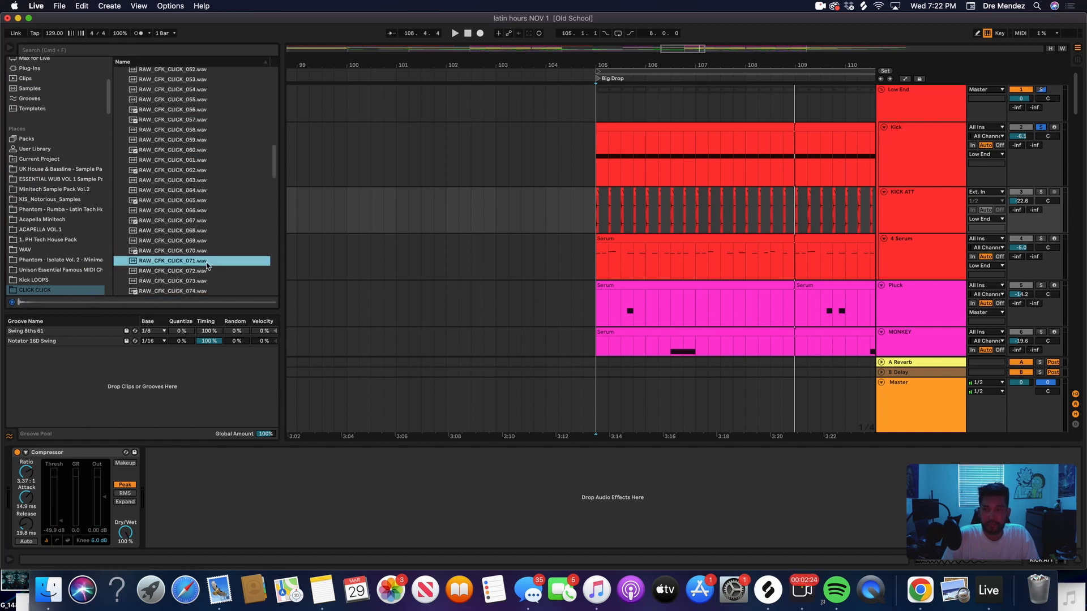
{"action": "scroll", "coordinate": [205, 262], "scroll_direction": "down", "scroll_amount": 3}
{"action": "left_click", "coordinate": [192, 246]}
{"action": "left_click", "coordinate": [188, 255]}
{"action": "scroll", "coordinate": [187, 256], "scroll_direction": "down", "scroll_amount": 3}
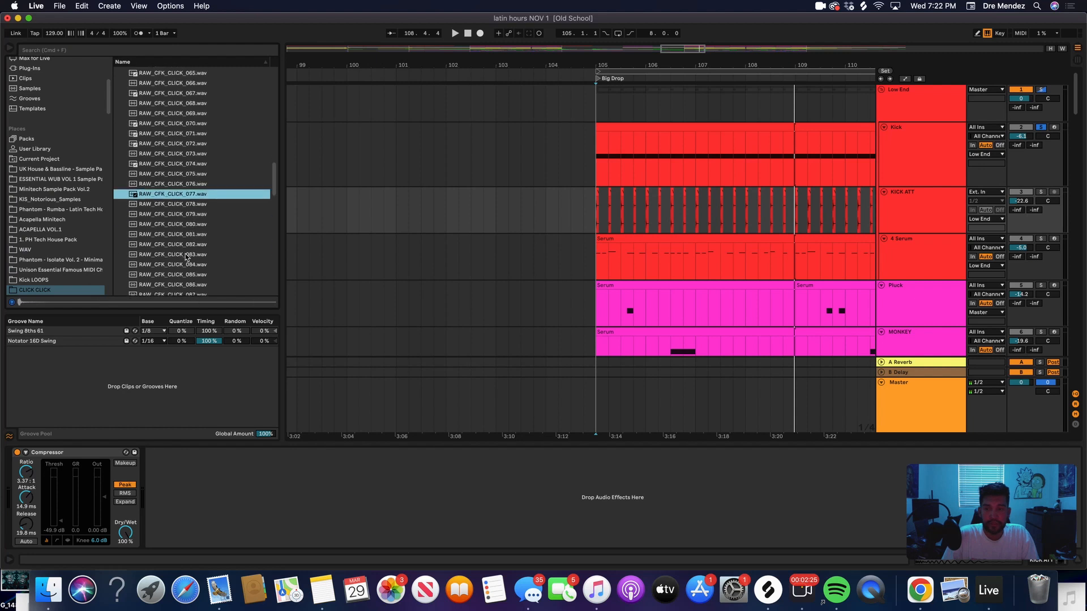
{"action": "left_click", "coordinate": [186, 255]}
- Examine the KICK ATT hits at bar 105 and play them soloed together with the Kick track
{"action": "left_click", "coordinate": [599, 204]}
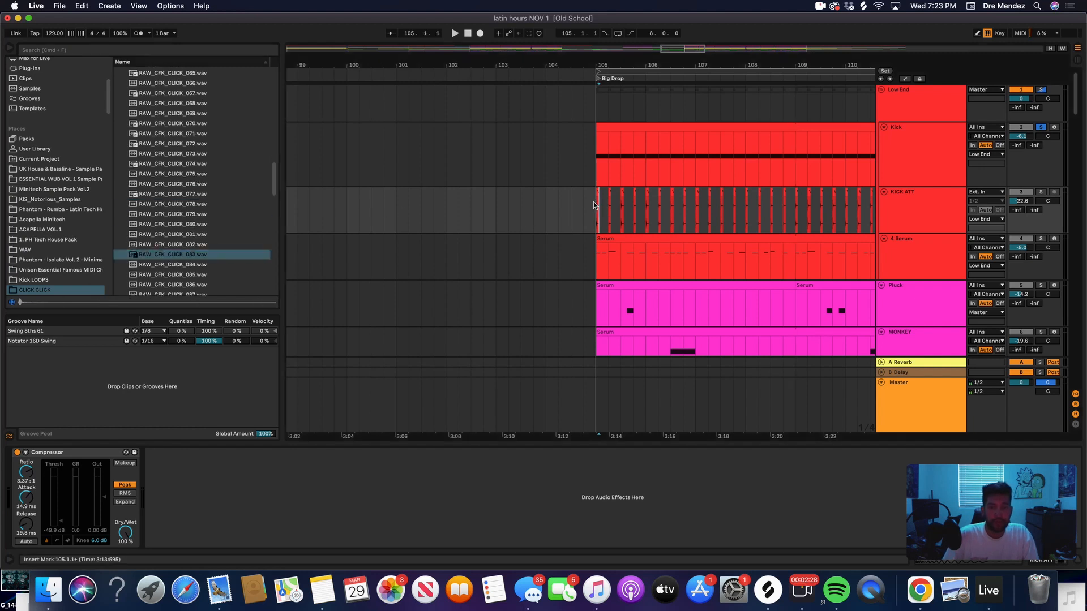
{"action": "key", "text": "plus"}
{"action": "key", "text": "plus"}
{"action": "key", "text": "plus"}
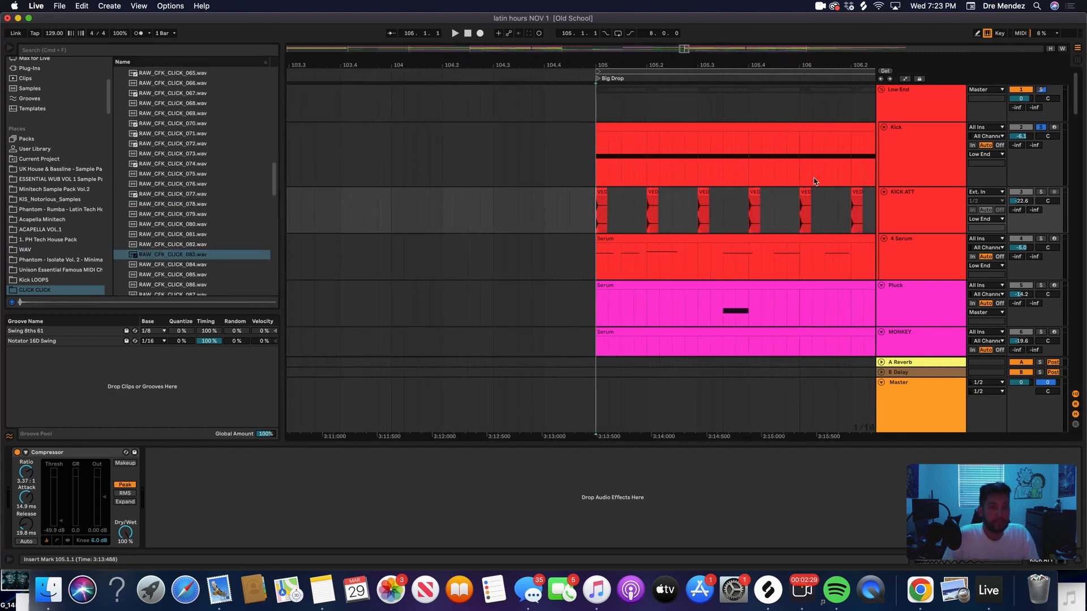
{"action": "key", "text": "space"}
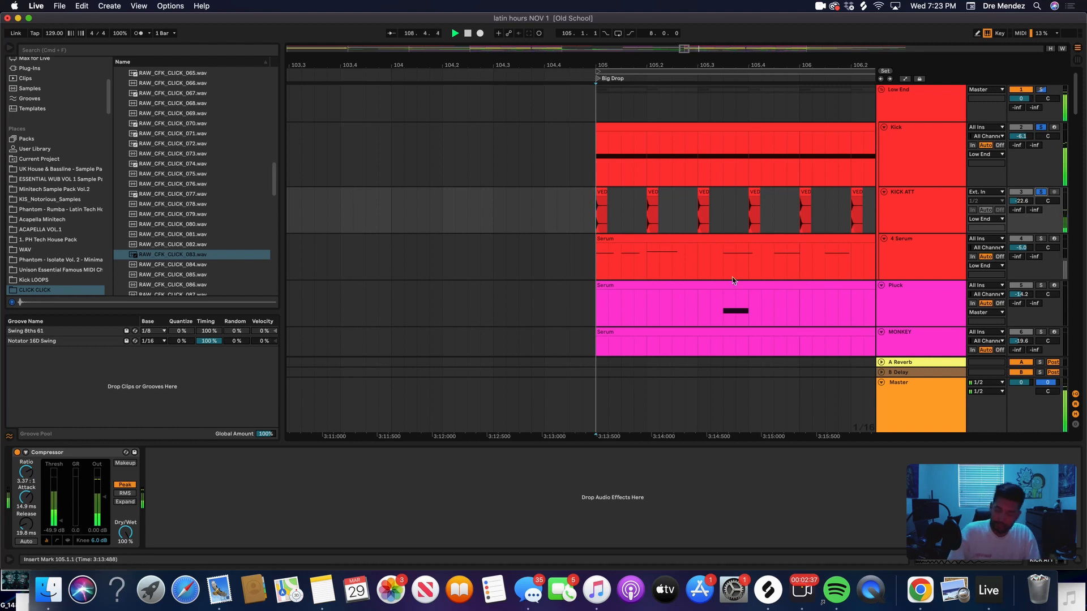
- Show the 4 Serum track's devices and set the start position to bar 105 at the Big Drop, ending with playback stopped
{"action": "left_click", "coordinate": [705, 270]}
{"action": "key", "text": "minus"}
{"action": "key", "text": "minus"}
{"action": "key", "text": "minus"}
{"action": "key", "text": "minus"}
{"action": "left_click", "coordinate": [754, 253]}
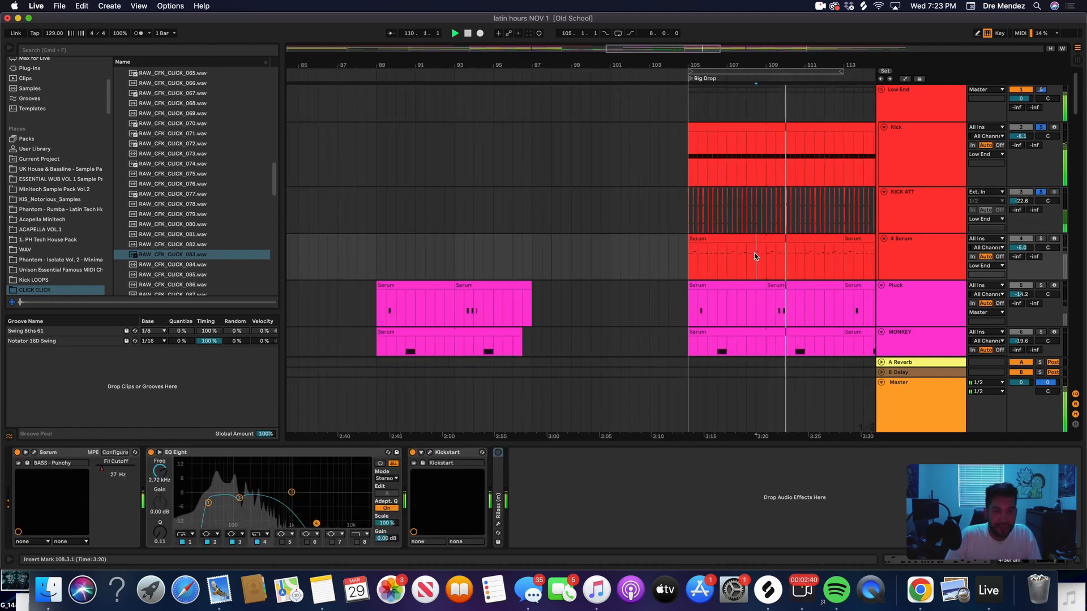
{"action": "key", "text": "plus"}
{"action": "key", "text": "plus"}
{"action": "key", "text": "plus"}
{"action": "left_click", "coordinate": [478, 253]}
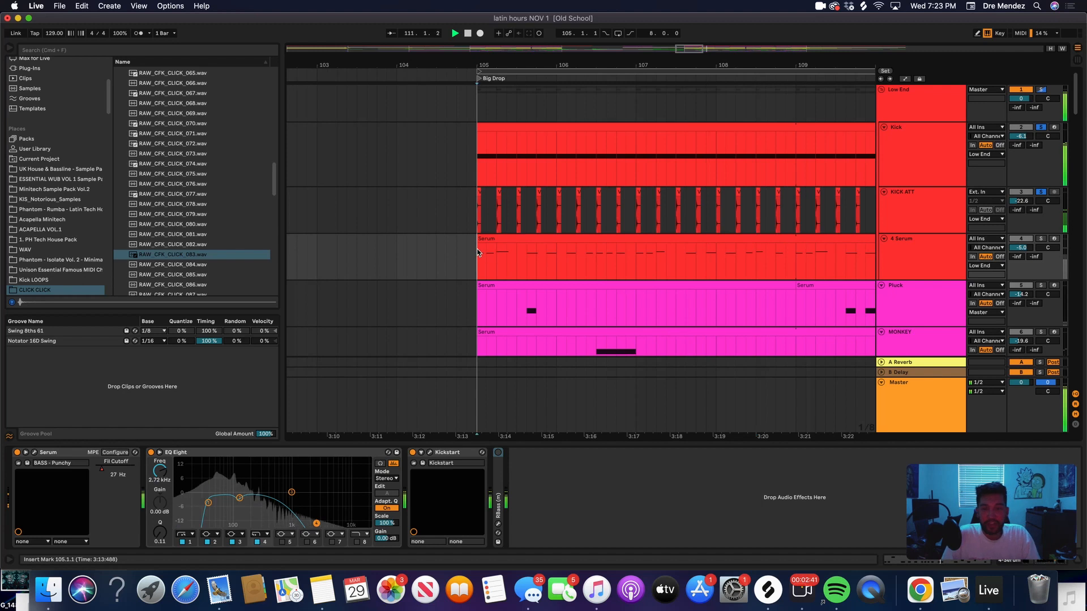
{"action": "key", "text": "space"}
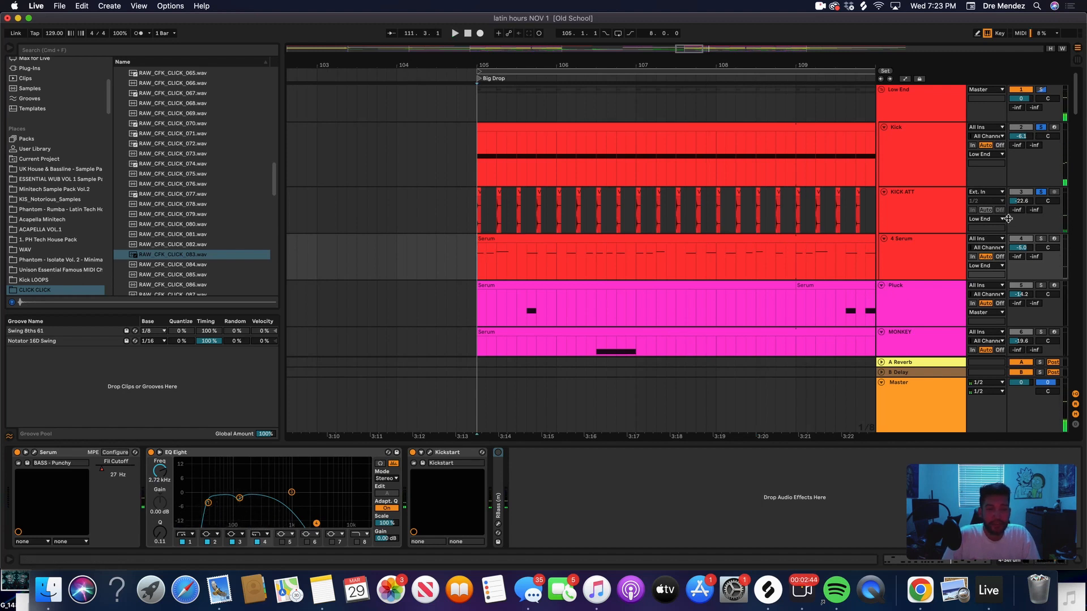
- Open the 4 Serum clip at the Big Drop to examine its bass notes, and reduce the note editor's height
{"action": "left_click", "coordinate": [922, 253]}
{"action": "double_click", "coordinate": [678, 253]}
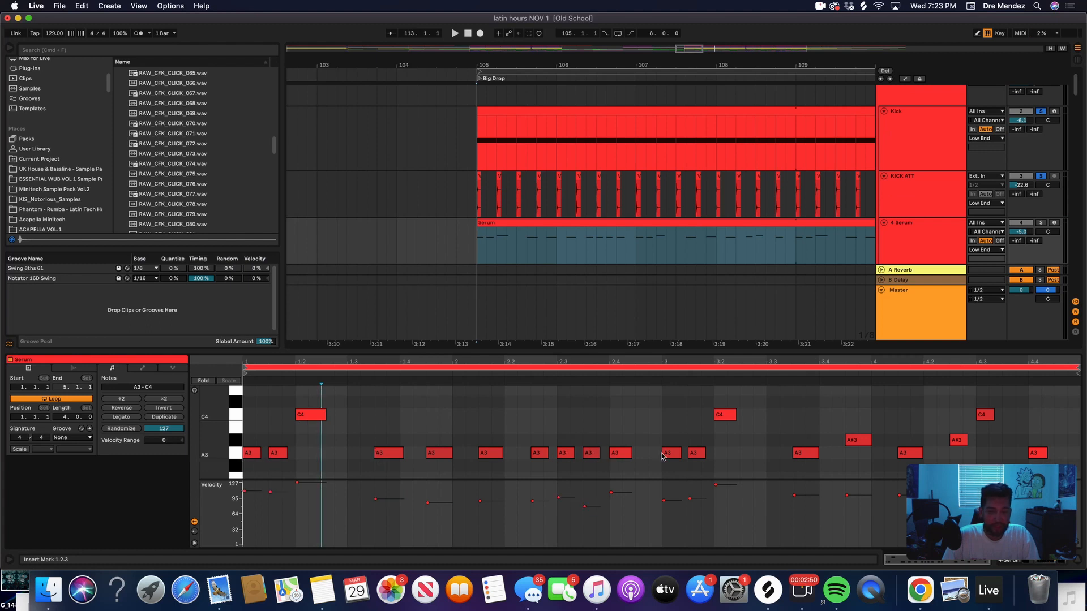
{"action": "mouse_move", "coordinate": [481, 361]}
{"action": "left_mouse_down"}
{"action": "mouse_move", "coordinate": [503, 382]}
{"action": "mouse_move", "coordinate": [577, 399]}
{"action": "mouse_move", "coordinate": [818, 414]}
{"action": "mouse_move", "coordinate": [527, 372]}
{"action": "mouse_move", "coordinate": [651, 394]}
{"action": "mouse_move", "coordinate": [651, 419]}
{"action": "mouse_move", "coordinate": [480, 362]}
{"action": "left_mouse_up"}
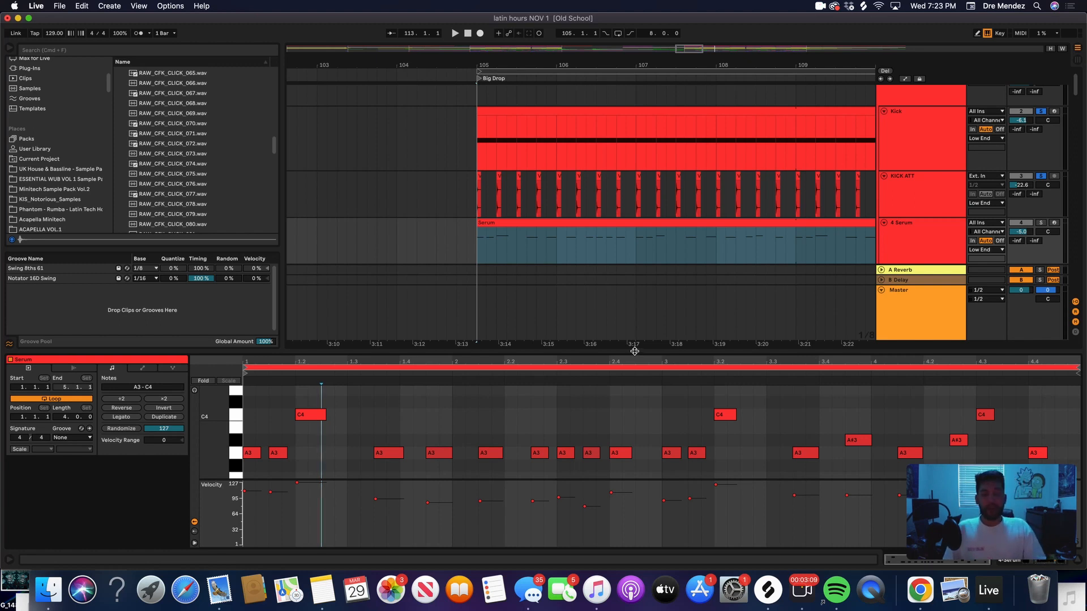
{"action": "left_click_drag", "start_coordinate": [633, 351], "coordinate": [637, 373]}
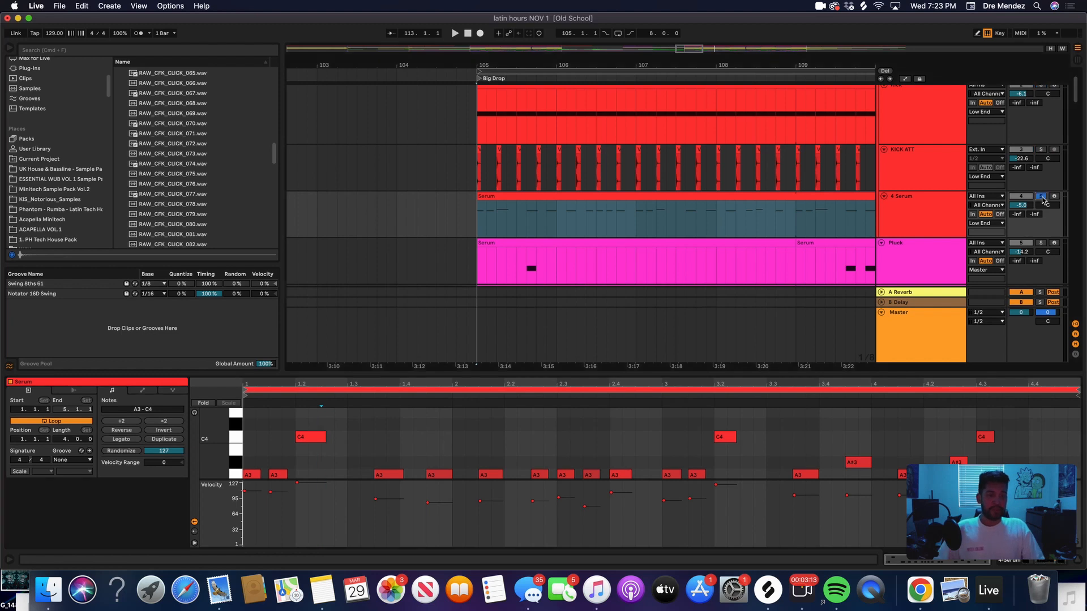
- Play the soloed 4 Serum bass from the Big Drop and open its Serum window with the BASS - Punchy preset
{"action": "key", "text": "space"}
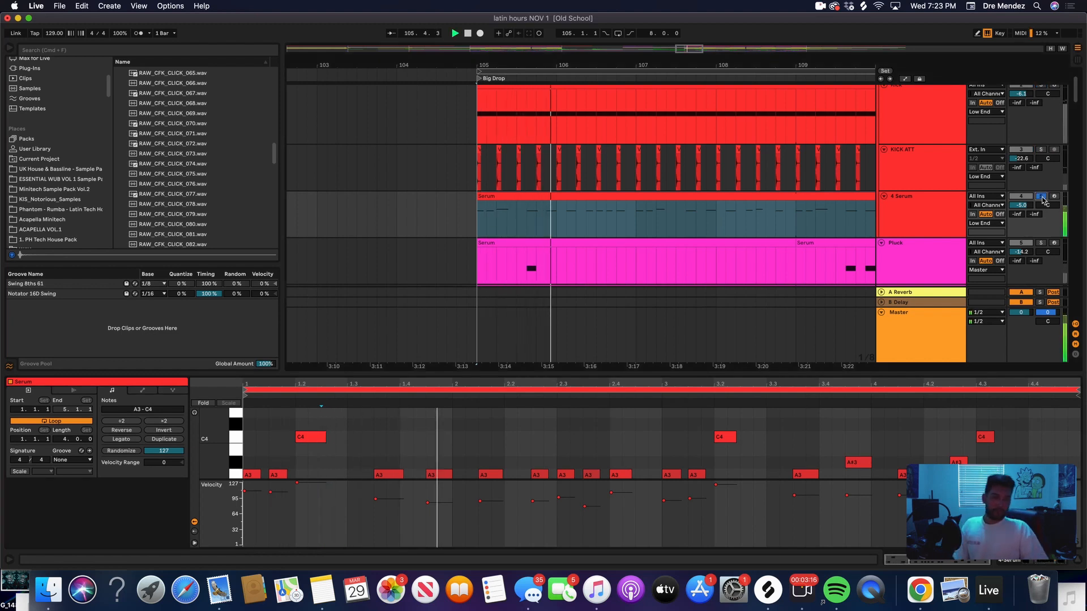
{"action": "left_click", "coordinate": [934, 228]}
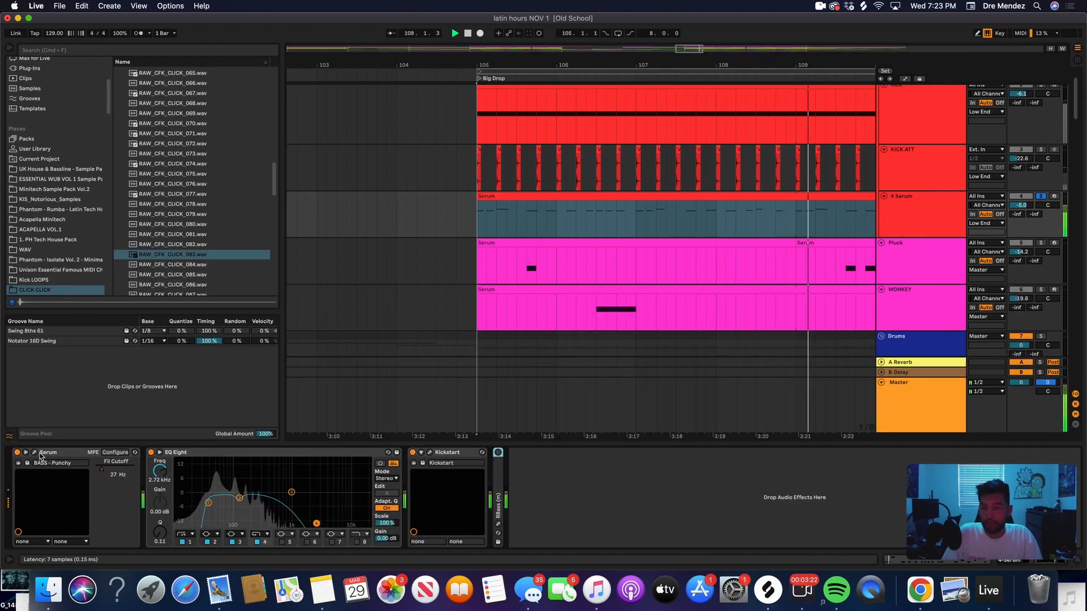
{"action": "left_click", "coordinate": [35, 452]}
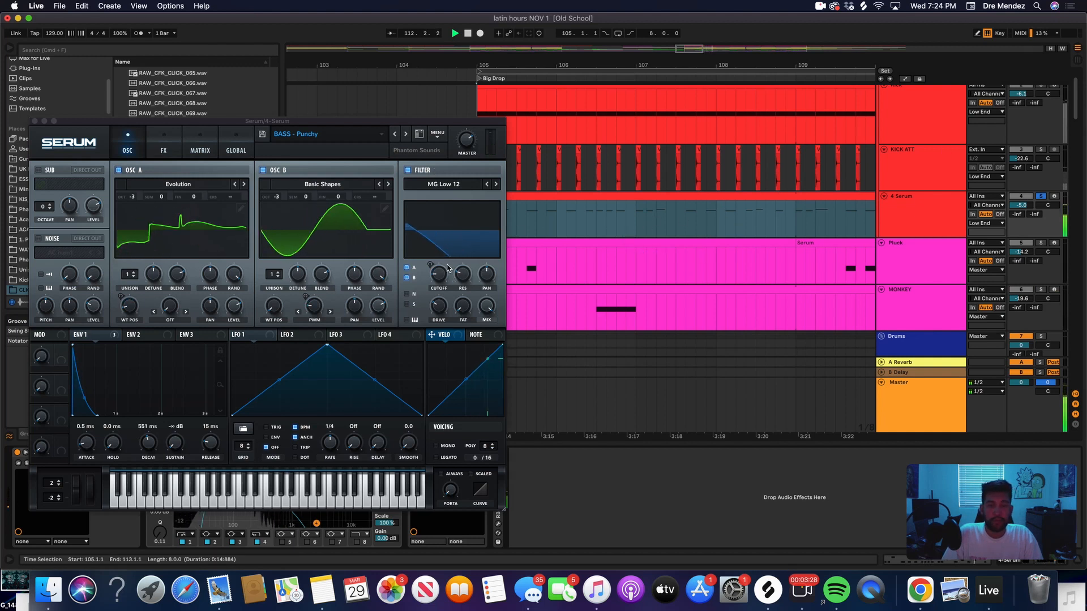
- Display the automation lanes to examine the 4 Serum track's Fil Cutoff automation while playing from bar 112, then hide them again
{"action": "left_click", "coordinate": [853, 221]}
{"action": "key", "text": "minus"}
{"action": "key", "text": "minus"}
{"action": "key", "text": "minus"}
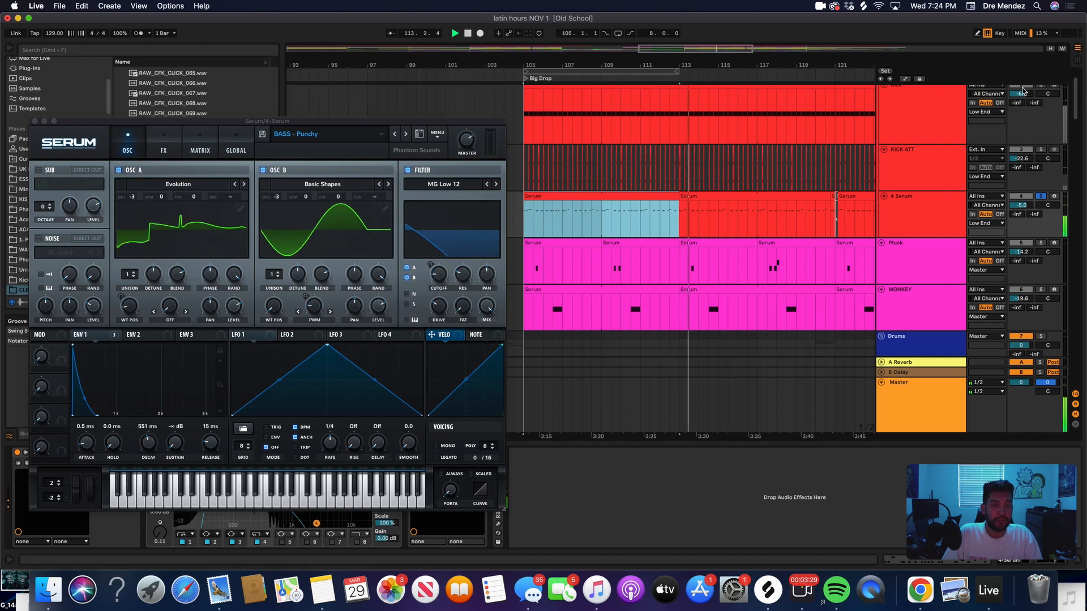
{"action": "key", "text": "a"}
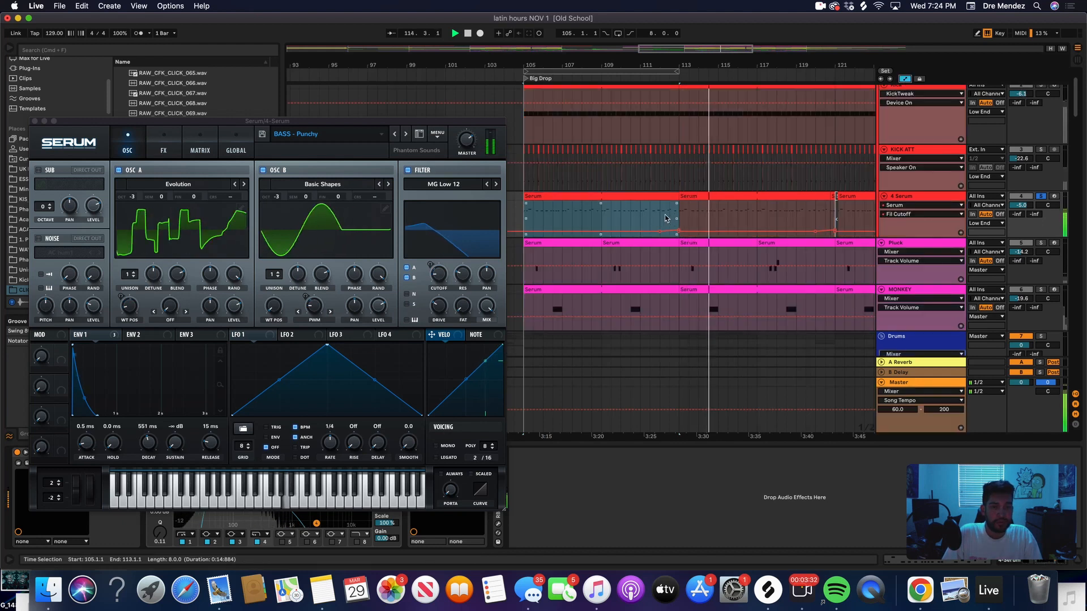
{"action": "left_click", "coordinate": [660, 218]}
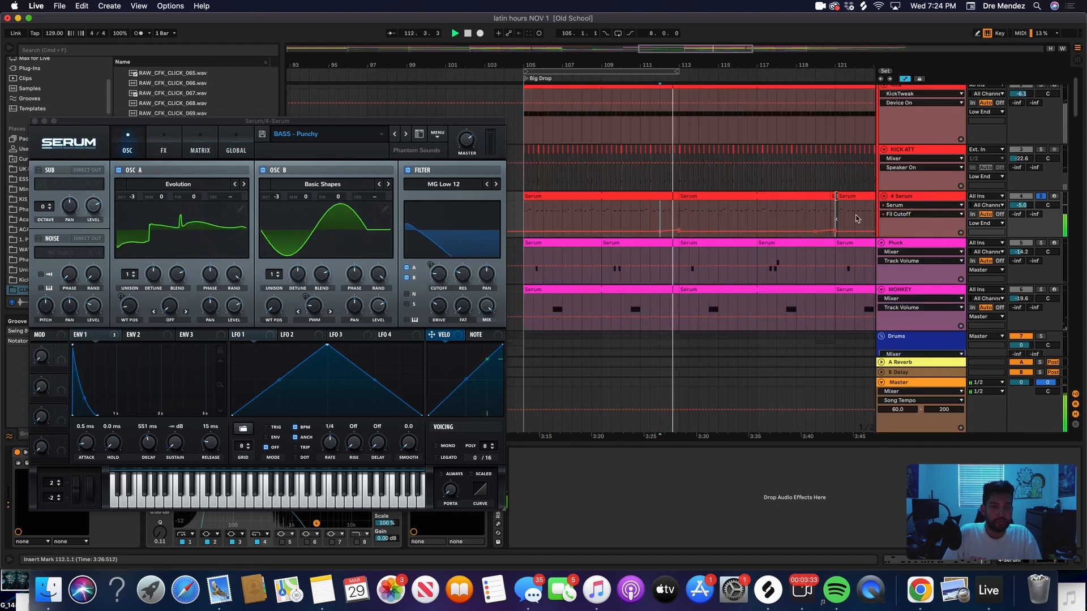
{"action": "key", "text": "a"}
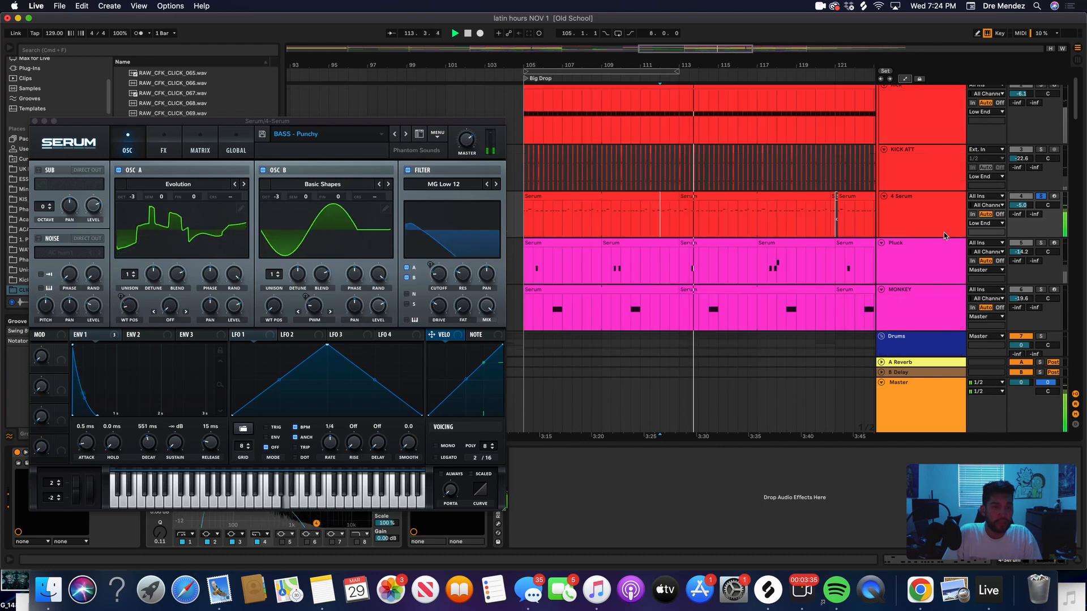
- Listen to the soloed Low End group, then view the Pluck track's Serum effects and close the plug-in window
{"action": "scroll", "coordinate": [942, 232], "scroll_direction": "up", "scroll_amount": 3}
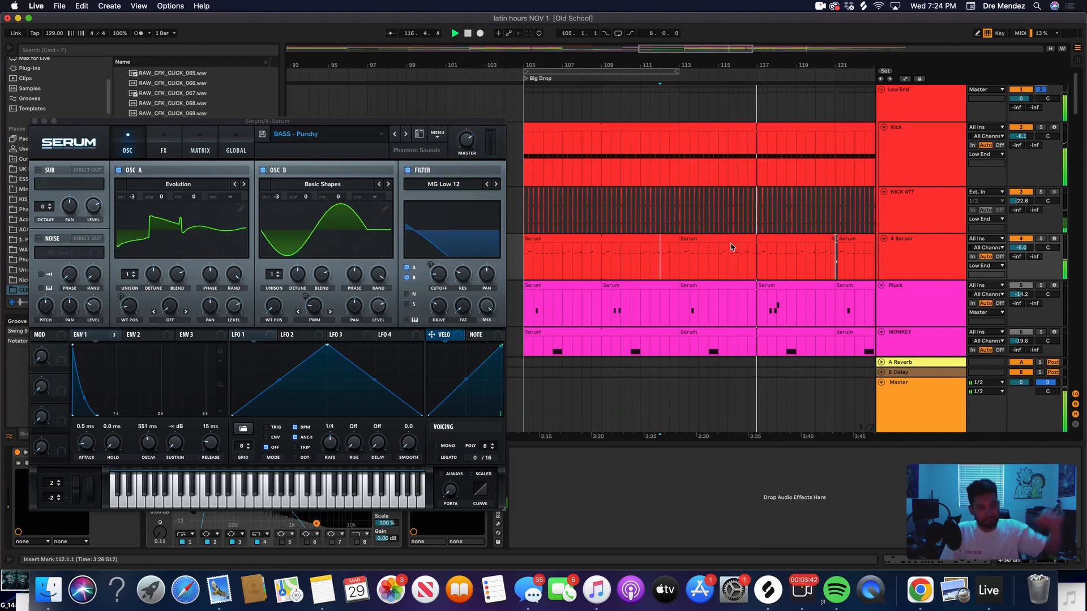
{"action": "left_click", "coordinate": [529, 298]}
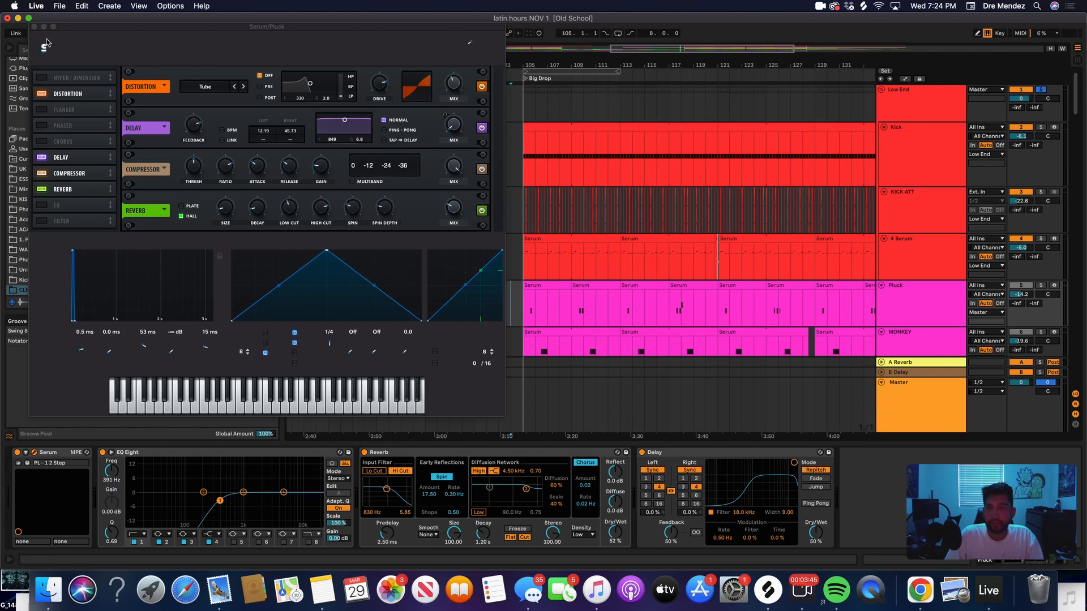
{"action": "left_click", "coordinate": [35, 26]}
- Examine the Pluck track's clips at the Big Drop and play the track soloed
{"action": "scroll", "coordinate": [607, 293], "scroll_direction": "down", "scroll_amount": 3}
{"action": "key", "text": "plus"}
{"action": "key", "text": "plus"}
{"action": "key", "text": "plus"}
{"action": "key", "text": "minus"}
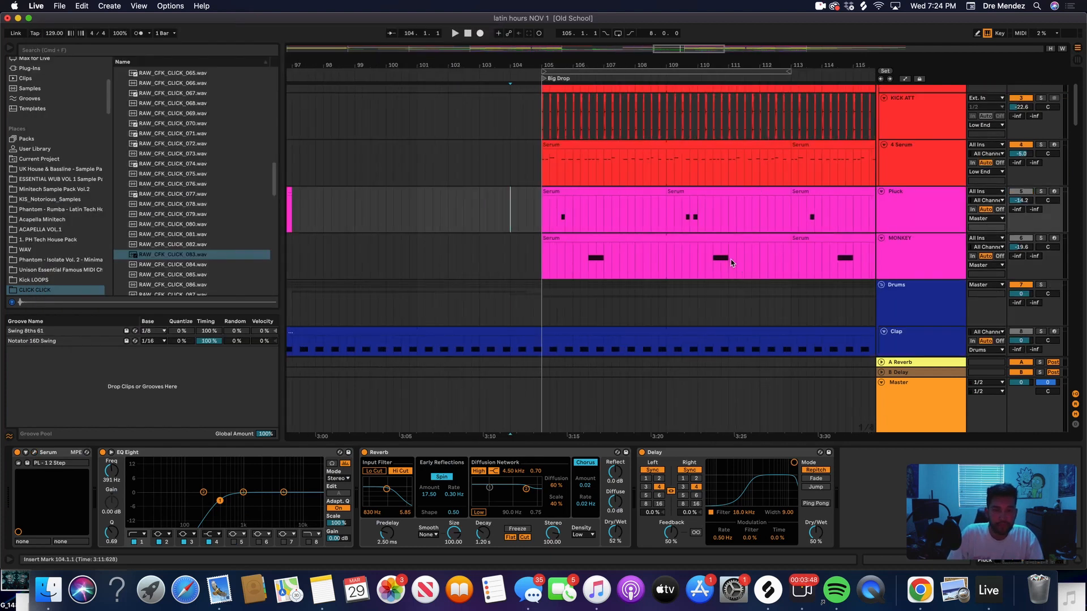
{"action": "left_click", "coordinate": [762, 231]}
{"action": "key", "text": "plus"}
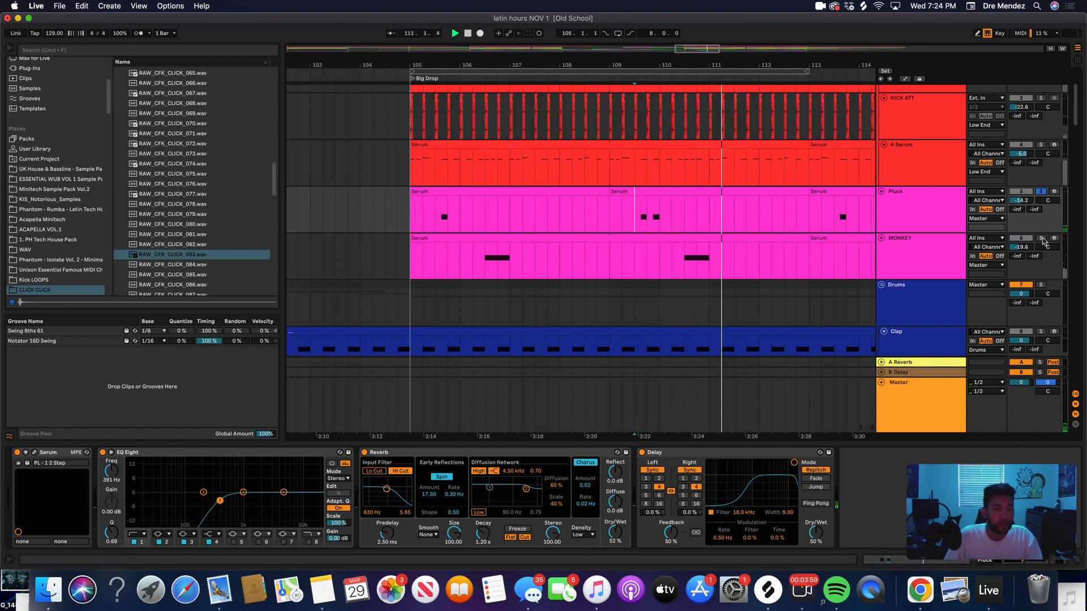
- Listen to the soloed MONKEY track from bar 106 and again from bar 110, showing its devices
{"action": "left_click", "coordinate": [459, 253]}
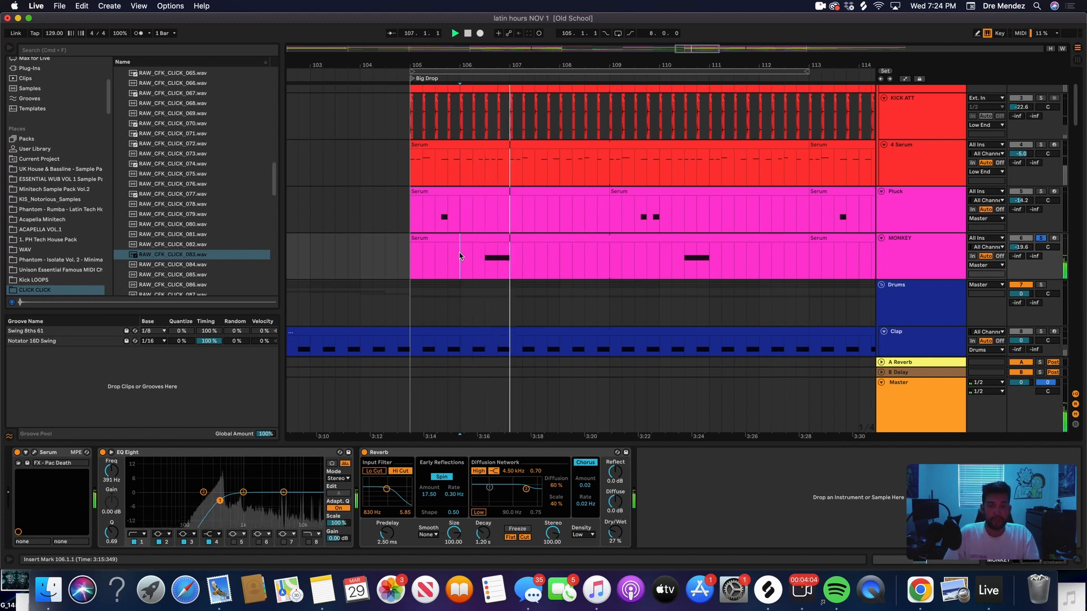
{"action": "left_click", "coordinate": [672, 257]}
{"action": "key", "text": "space"}
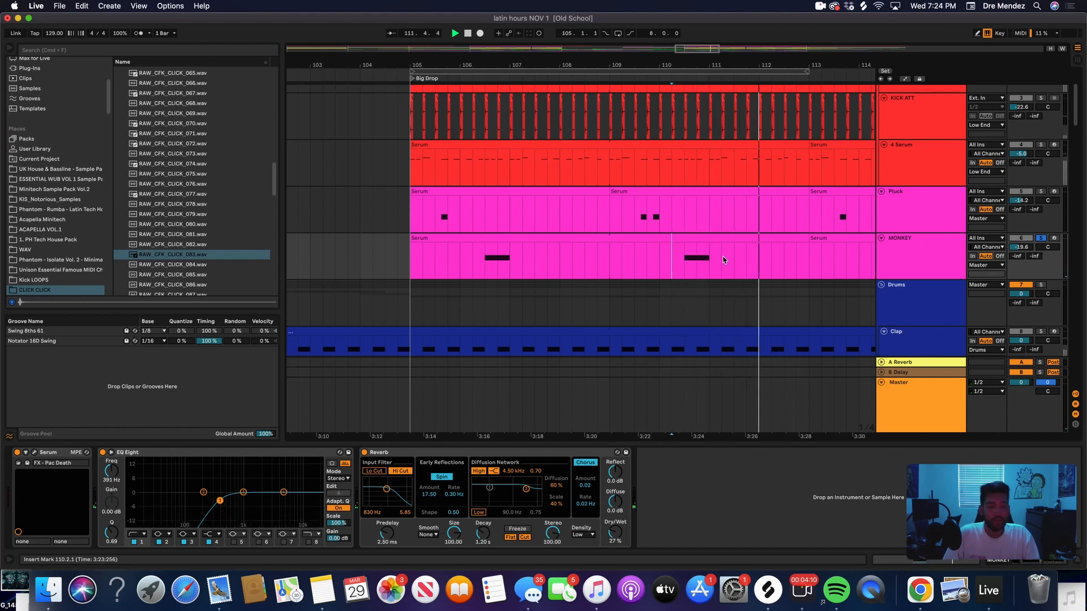
- Select the MONKEY track and open its Serum plug-in to view the FX - Pac Death preset
{"action": "scroll", "coordinate": [391, 291], "scroll_direction": "down", "scroll_amount": 3}
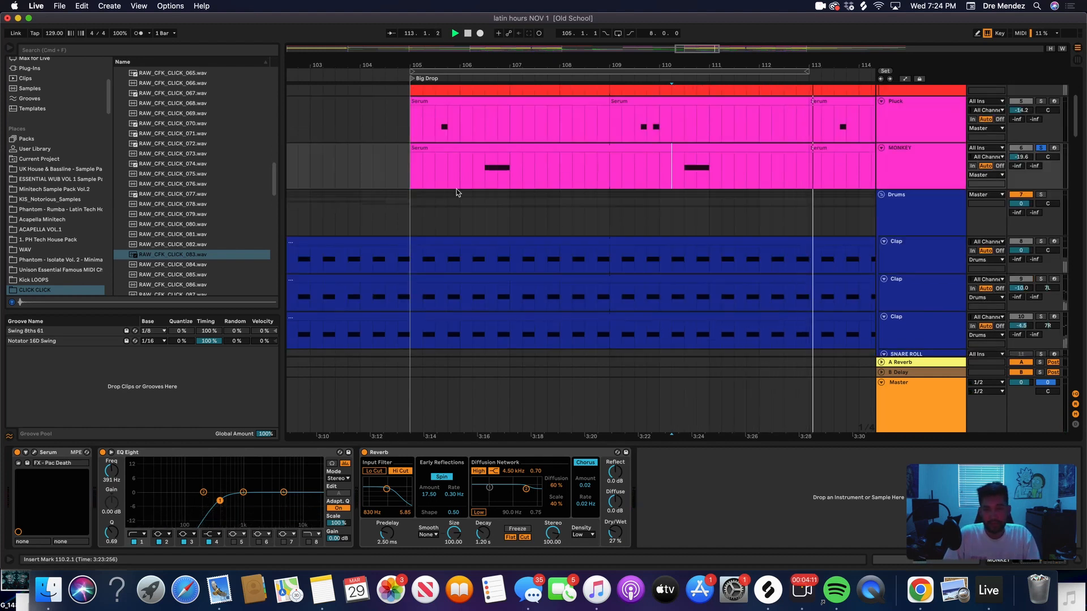
{"action": "scroll", "coordinate": [403, 219], "scroll_direction": "down", "scroll_amount": 3}
{"action": "scroll", "coordinate": [427, 230], "scroll_direction": "up", "scroll_amount": 4}
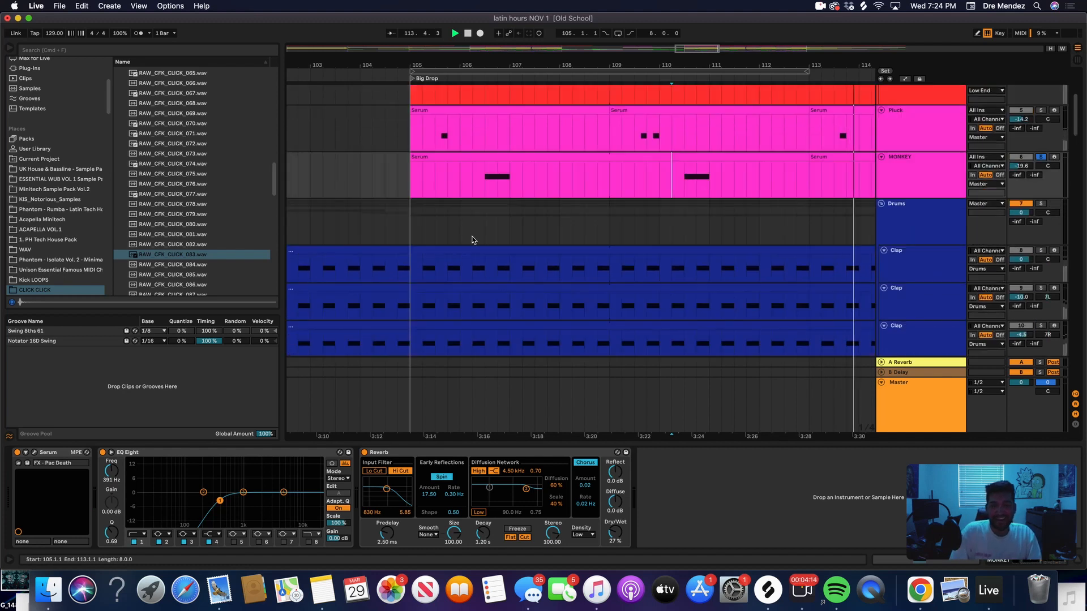
{"action": "left_click", "coordinate": [876, 168]}
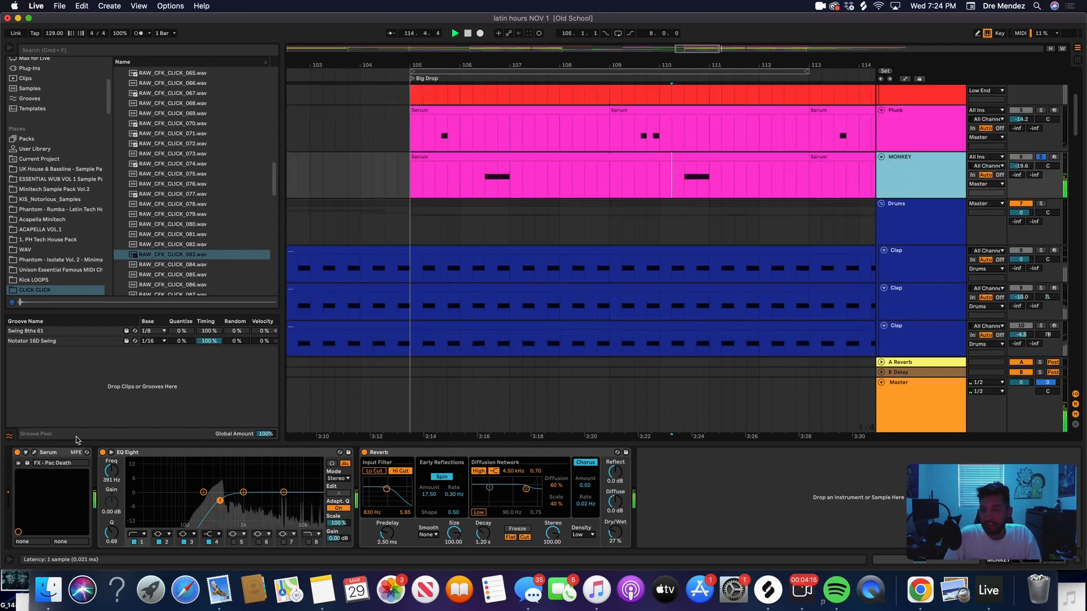
{"action": "left_click", "coordinate": [34, 452]}
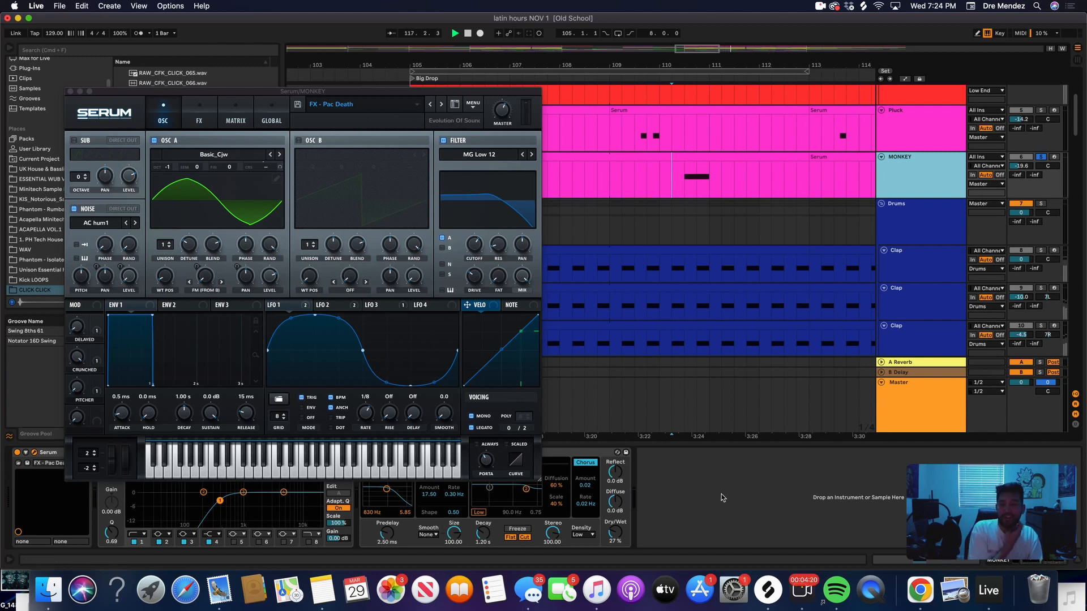
- Switch to Chrome to view the Mirage - Tech House Pack and Deceiver Volume V pages, and return to Live
{"action": "left_click", "coordinate": [931, 596]}
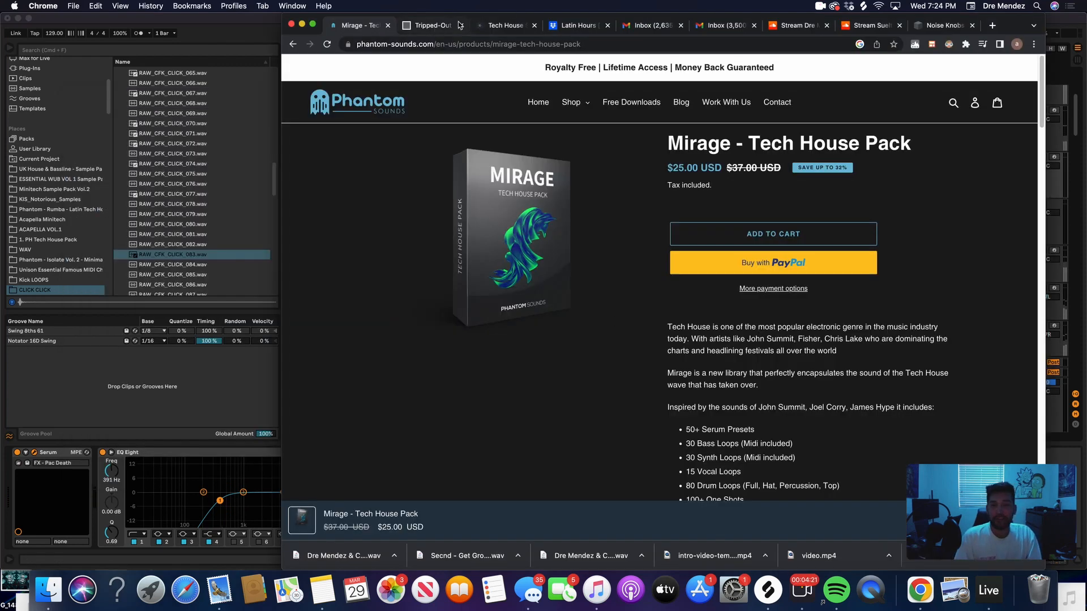
{"action": "left_click", "coordinate": [501, 26]}
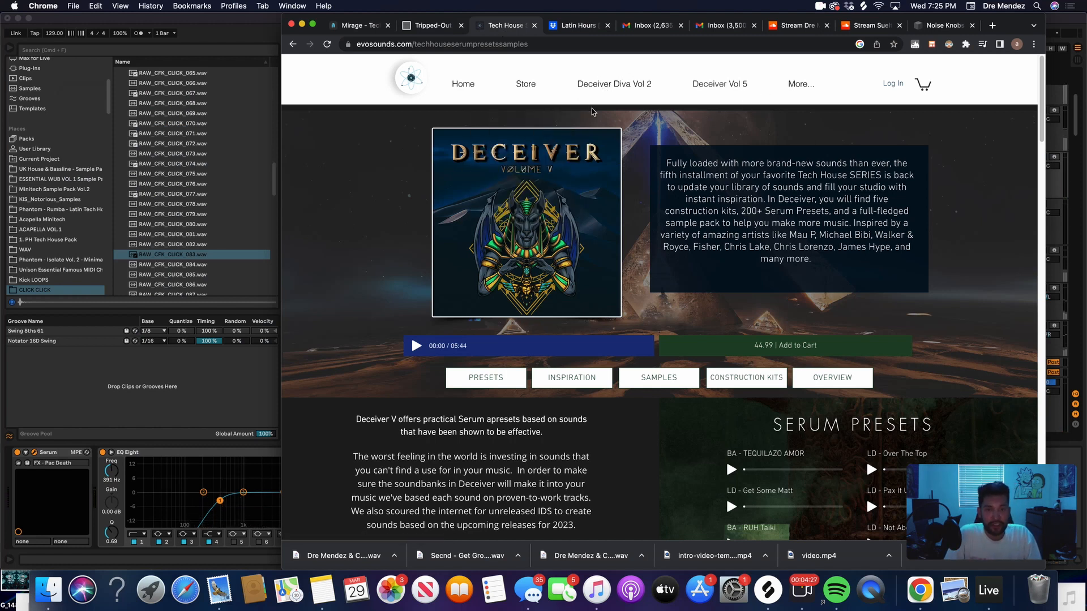
{"action": "left_click", "coordinate": [225, 384]}
- Play the soloed Drums group from bar 105 and view the devices of its Clap tracks
{"action": "left_click", "coordinate": [622, 221]}
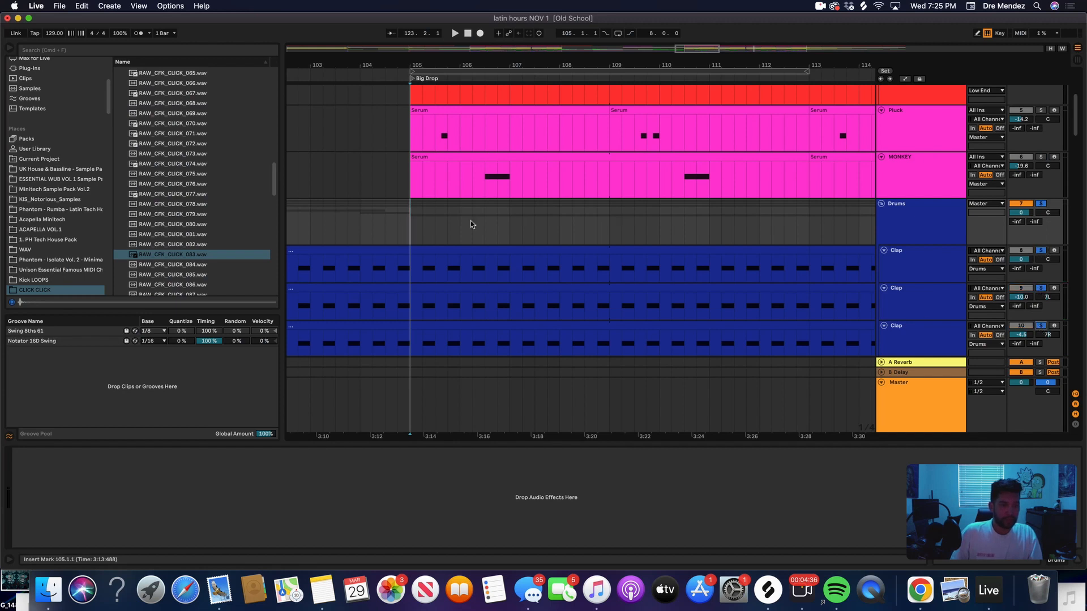
{"action": "key", "text": "space"}
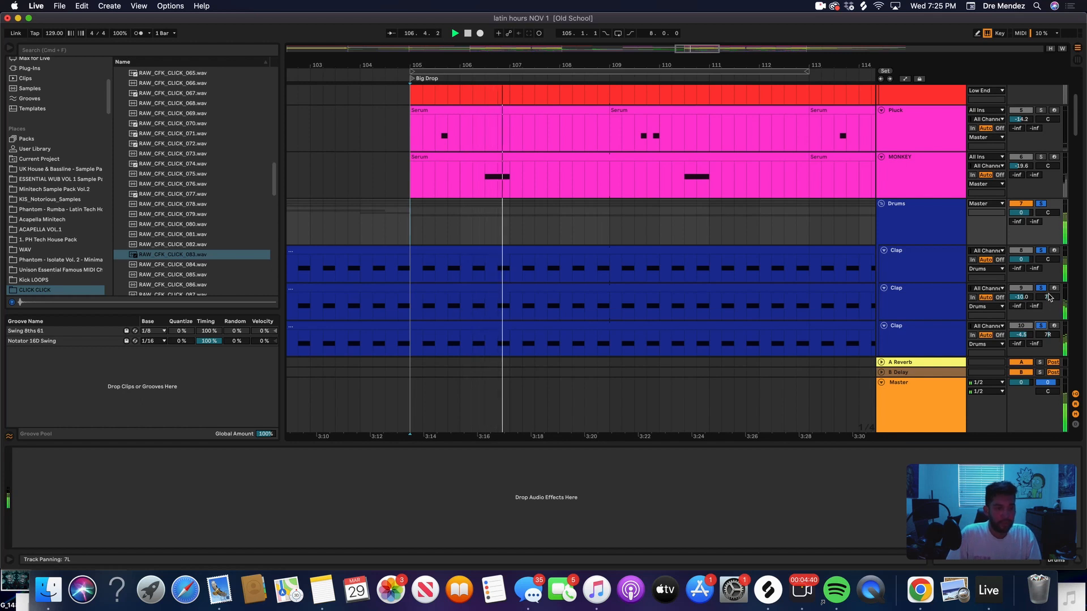
{"action": "left_click", "coordinate": [917, 230]}
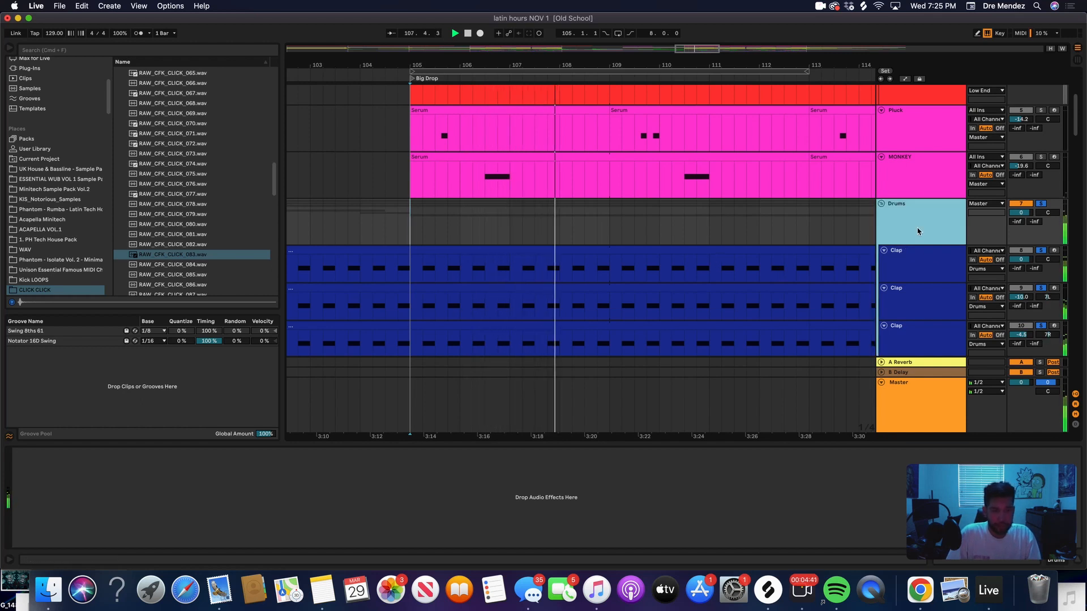
{"action": "left_click", "coordinate": [924, 268]}
{"action": "left_click", "coordinate": [915, 311]}
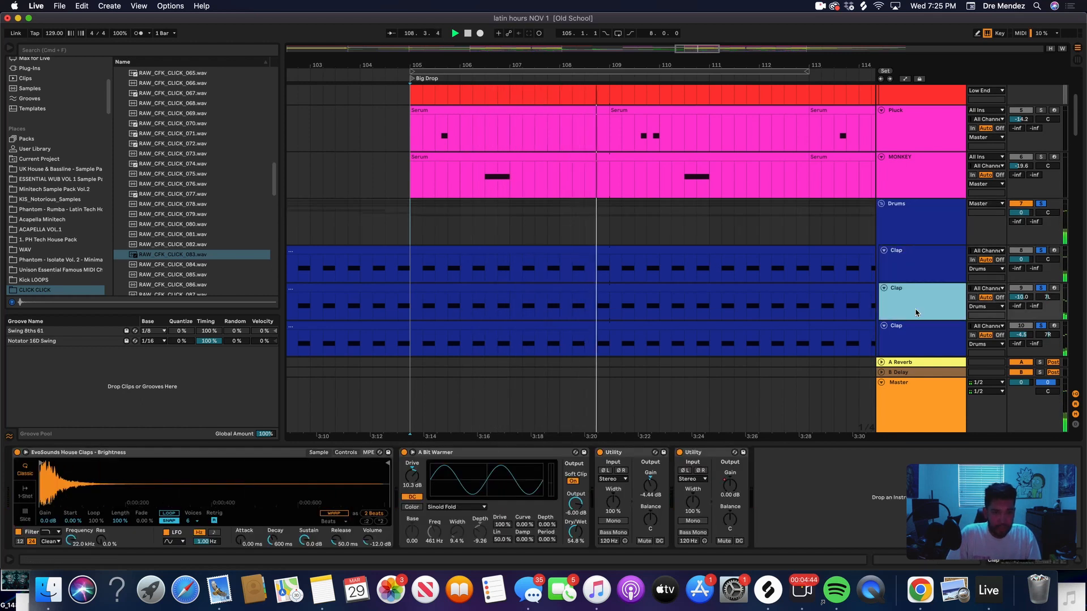
{"action": "left_click", "coordinate": [924, 338]}
- Compare the Clap tracks with A Bit Warmer bypassed and re-enabled on each while they play
{"action": "left_click", "coordinate": [911, 264]}
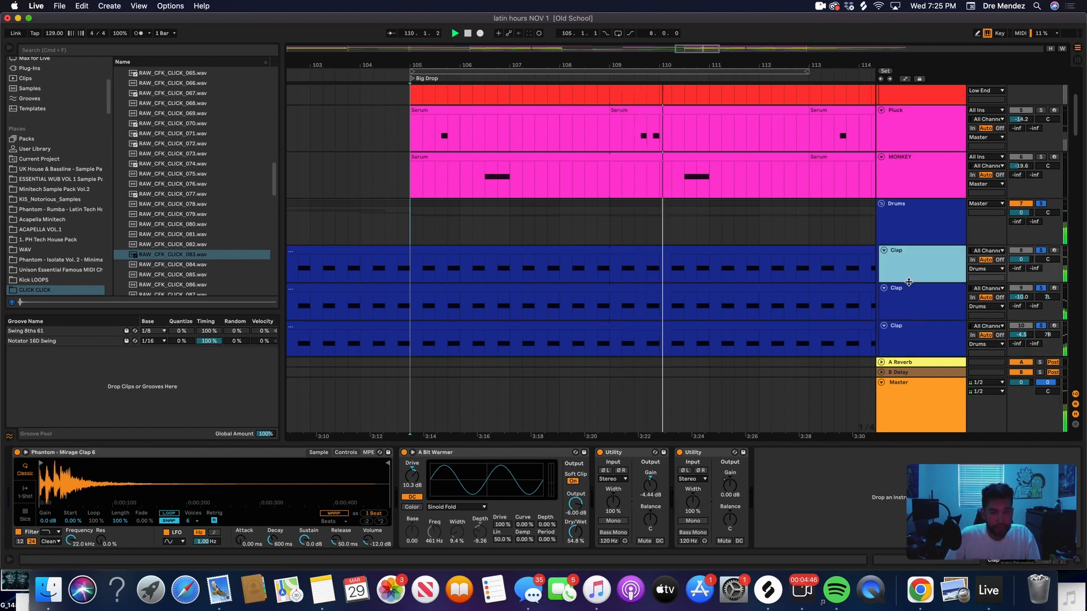
{"action": "key", "text": "Down"}
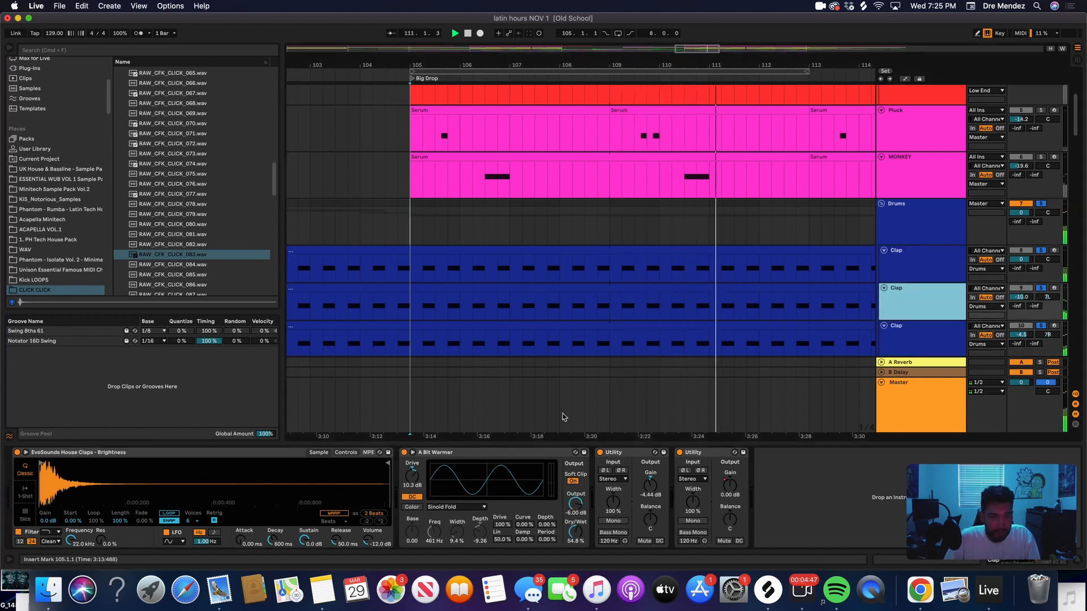
{"action": "left_click", "coordinate": [403, 453]}
{"action": "left_click", "coordinate": [903, 342]}
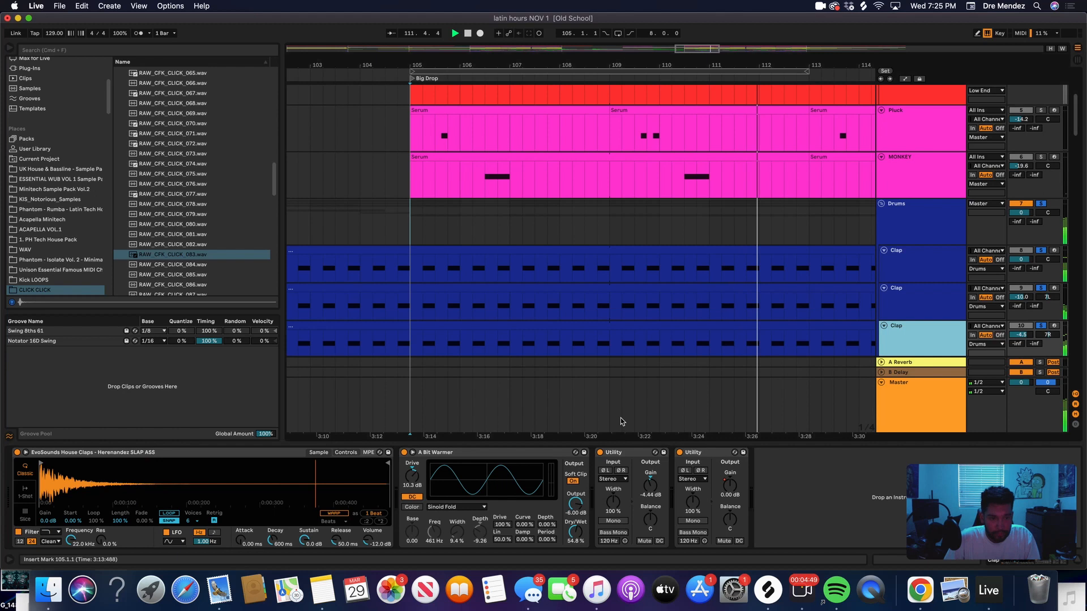
{"action": "left_click", "coordinate": [404, 453]}
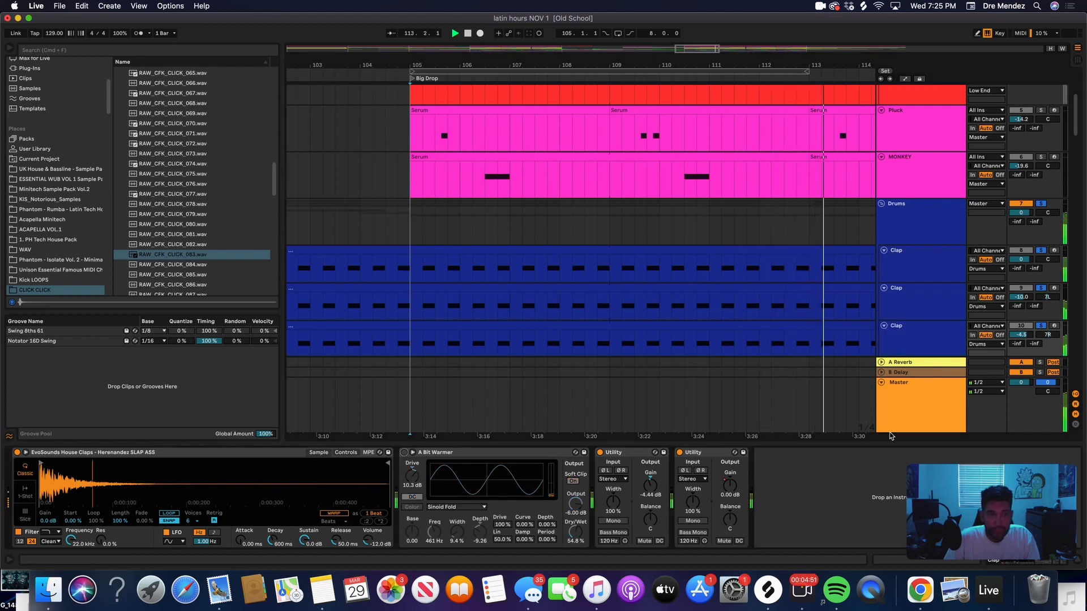
{"action": "left_click", "coordinate": [906, 263]}
{"action": "left_click", "coordinate": [404, 452]}
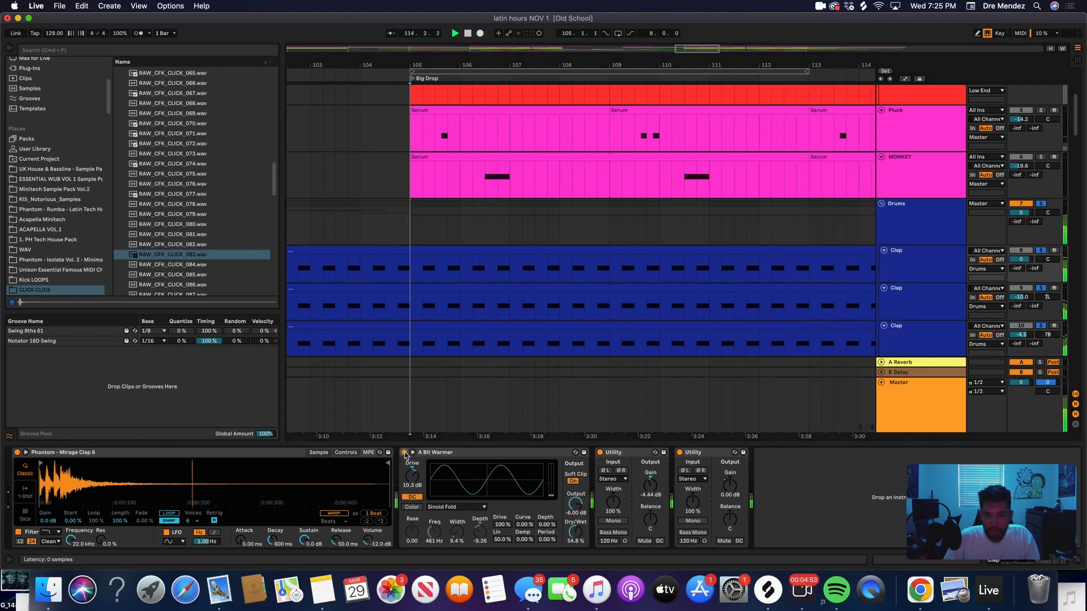
{"action": "left_click", "coordinate": [916, 287]}
{"action": "left_click", "coordinate": [404, 453]}
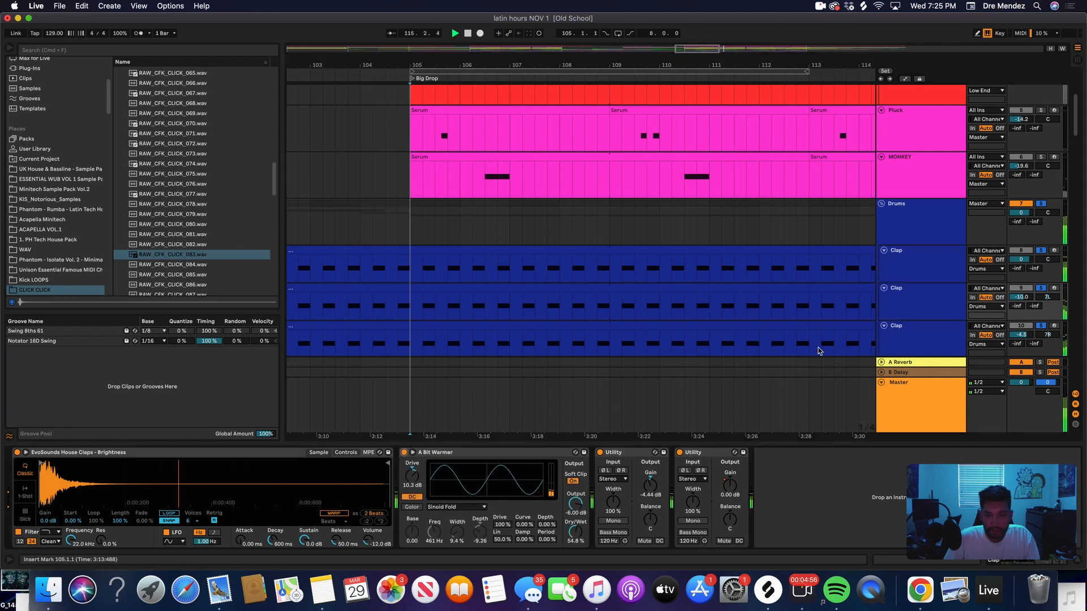
{"action": "left_click", "coordinate": [903, 339]}
{"action": "left_click", "coordinate": [404, 453]}
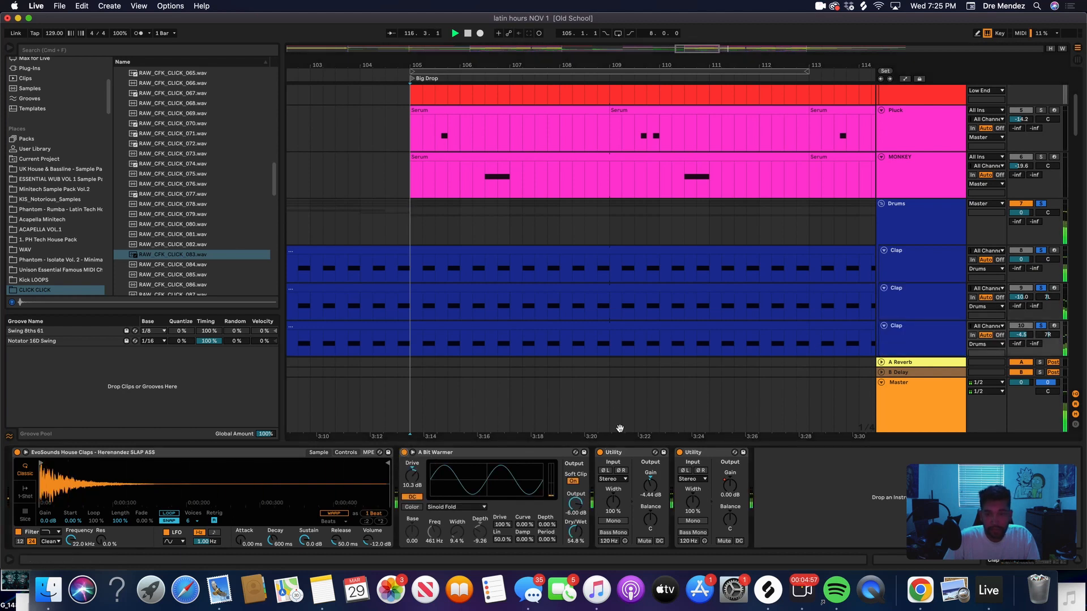
- Play the soloed Drums group from 120.4.1 to hear the clap variation going into bar 121
{"action": "scroll", "coordinate": [657, 338], "scroll_direction": "down", "scroll_amount": 1}
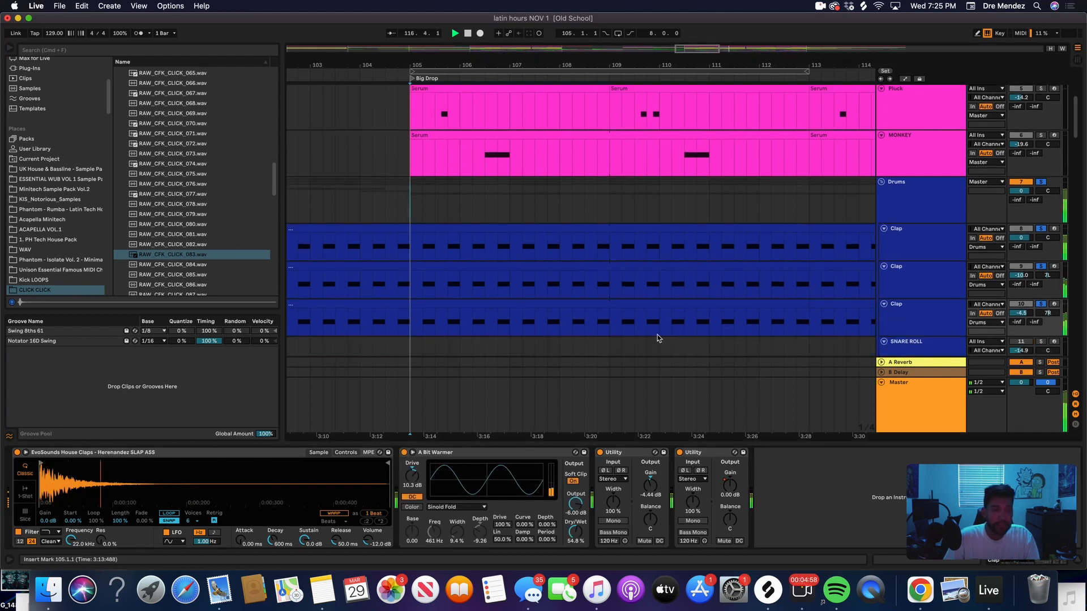
{"action": "left_click", "coordinate": [470, 207]}
{"action": "key", "text": "minus"}
{"action": "key", "text": "minus"}
{"action": "key", "text": "minus"}
{"action": "key", "text": "minus"}
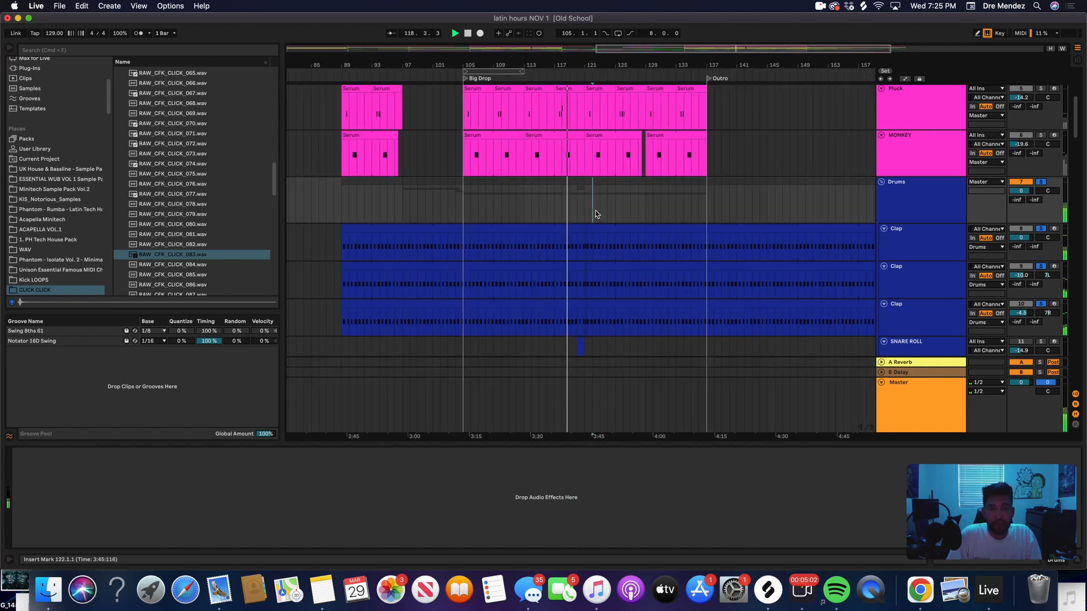
{"action": "key", "text": "plus"}
{"action": "key", "text": "plus"}
{"action": "left_click", "coordinate": [561, 205]}
{"action": "key", "text": "plus"}
{"action": "key", "text": "plus"}
{"action": "left_click", "coordinate": [544, 202]}
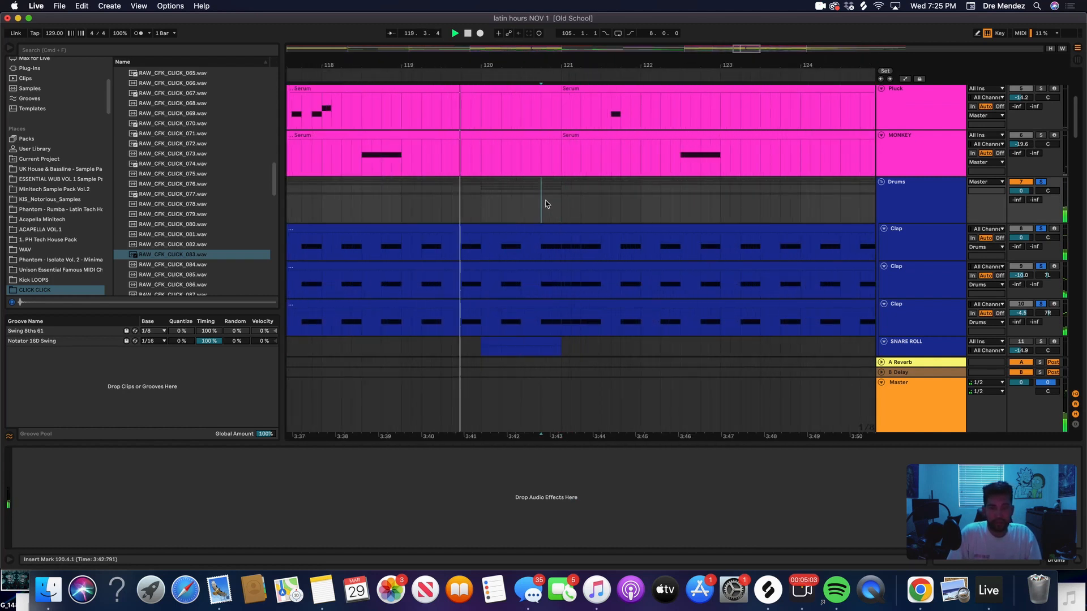
{"action": "key", "text": "space"}
{"action": "key", "text": "space"}
- Listen to the soloed SO_NW_105_clave_salta track from bar 121 and play the section again without the solo
{"action": "scroll", "coordinate": [648, 259], "scroll_direction": "down", "scroll_amount": 5}
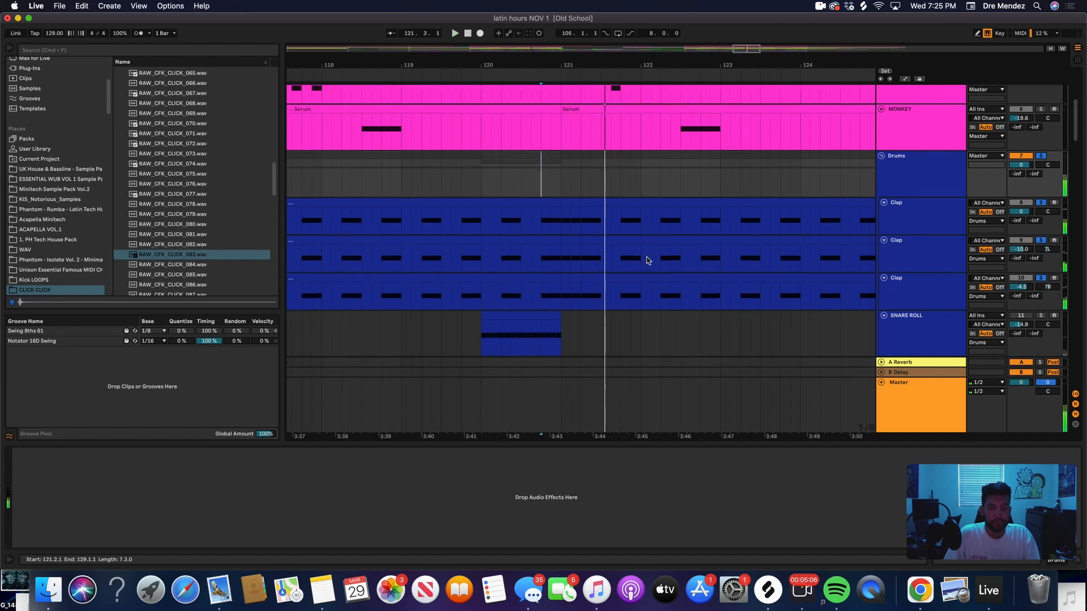
{"action": "scroll", "coordinate": [649, 257], "scroll_direction": "down", "scroll_amount": 3}
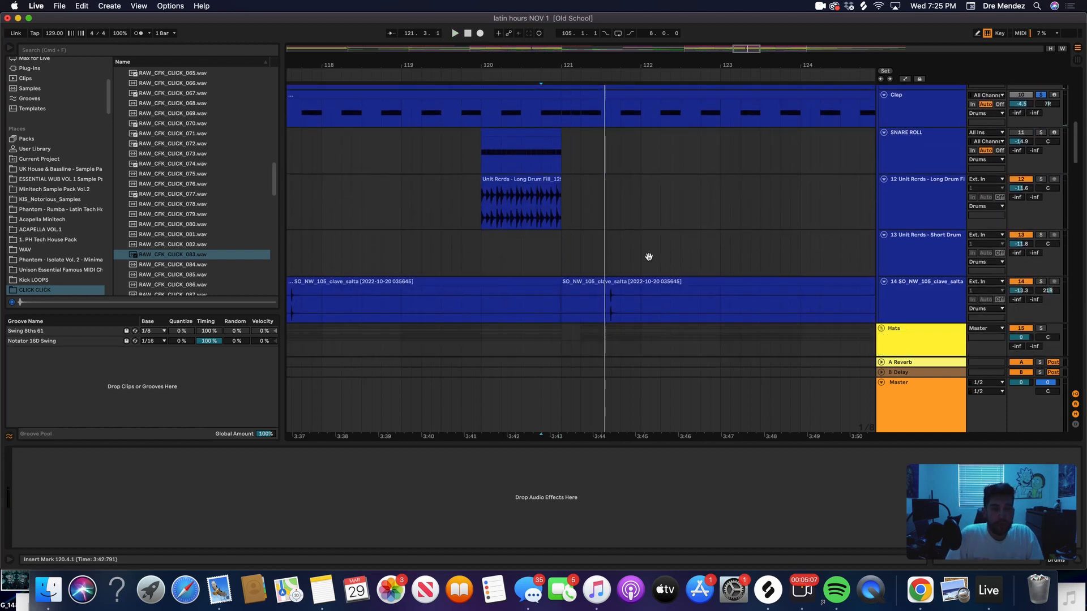
{"action": "key", "text": "minus"}
{"action": "left_click", "coordinate": [555, 231]}
{"action": "key", "text": "plus"}
{"action": "key", "text": "plus"}
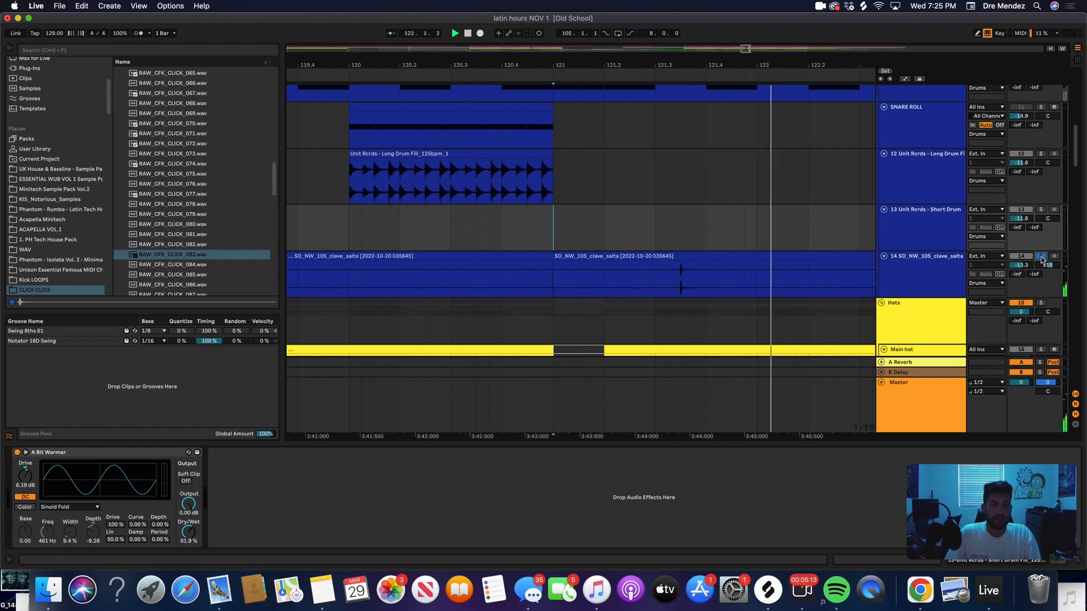
{"action": "key", "text": "space"}
{"action": "key", "text": "space"}
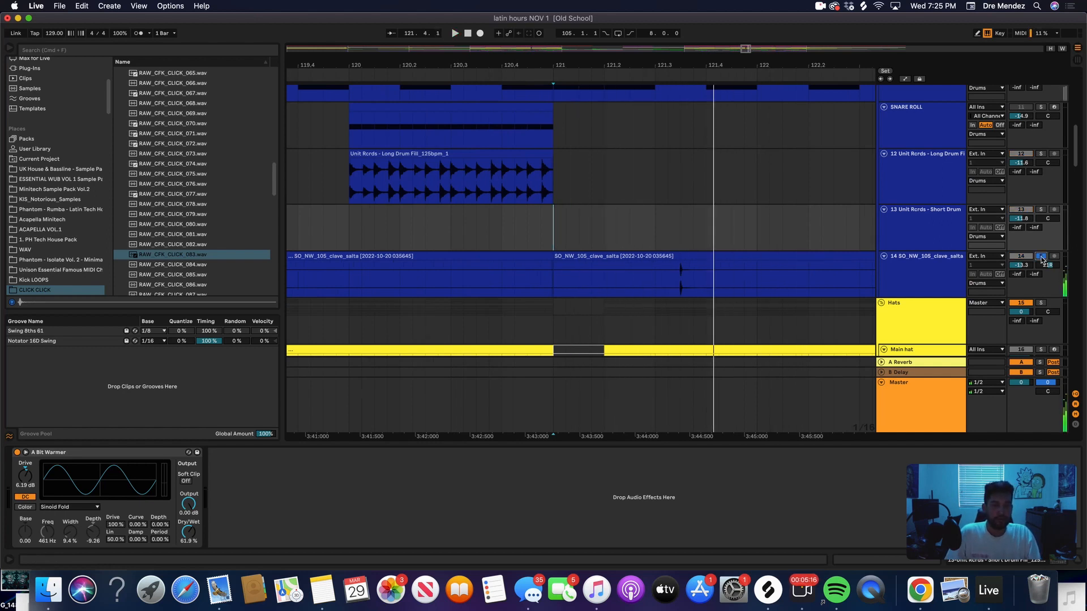
{"action": "key", "text": "space"}
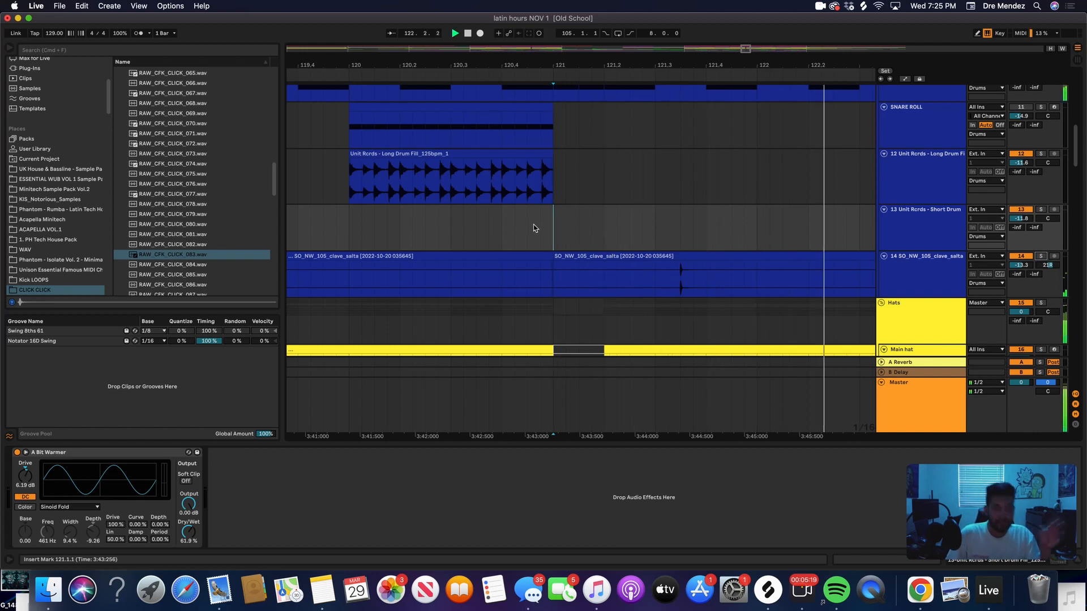
- Examine the Long Drum Fill, Short Drum and clave clips around the Big Drop while the full mix plays
{"action": "left_click", "coordinate": [815, 226]}
{"action": "key", "text": "minus"}
{"action": "key", "text": "minus"}
{"action": "key", "text": "minus"}
{"action": "key", "text": "minus"}
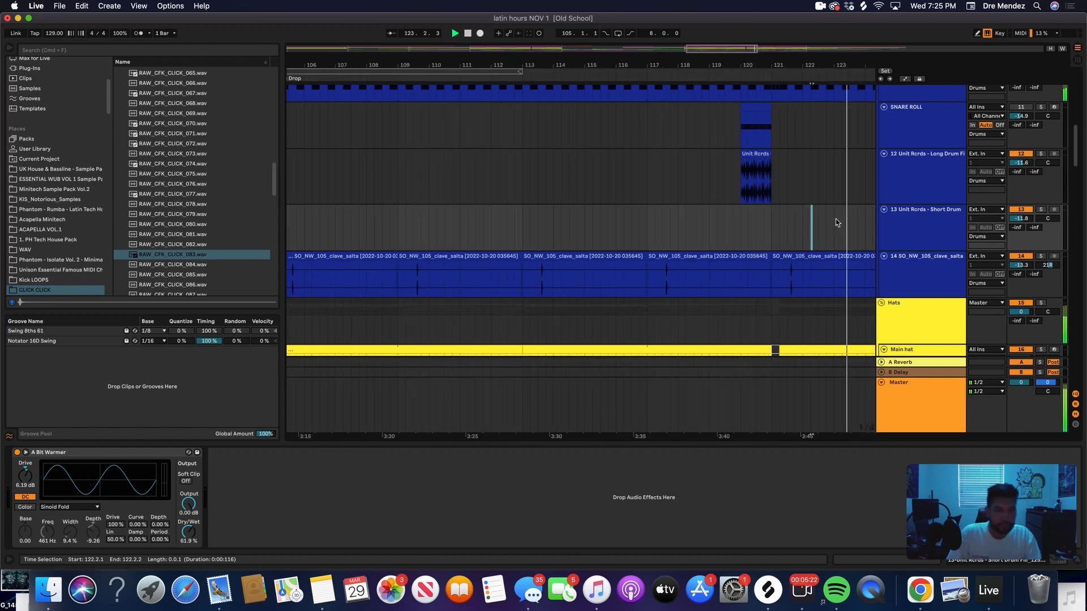
{"action": "key", "text": "minus"}
{"action": "left_click", "coordinate": [830, 230]}
{"action": "key", "text": "plus"}
{"action": "key", "text": "plus"}
{"action": "key", "text": "minus"}
{"action": "left_click", "coordinate": [854, 238]}
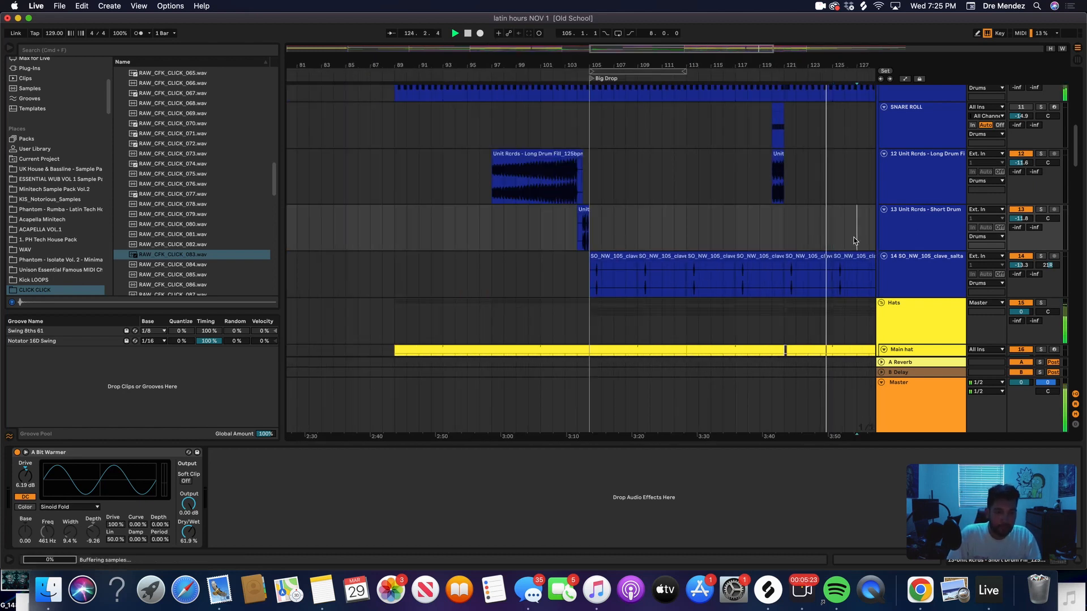
{"action": "key", "text": "plus"}
{"action": "key", "text": "plus"}
{"action": "key", "text": "plus"}
{"action": "key", "text": "plus"}
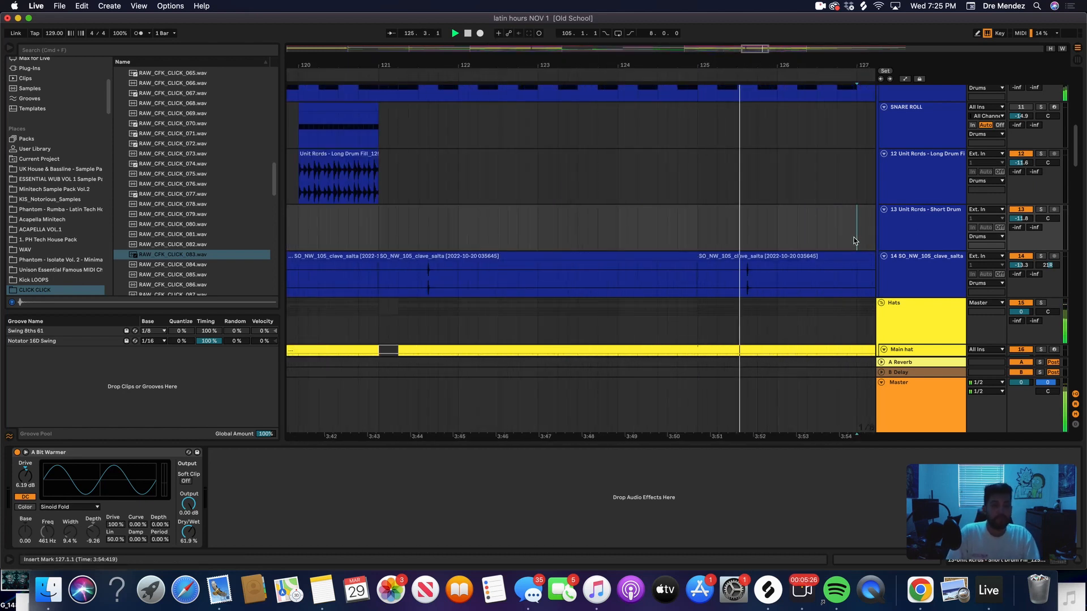
{"action": "key", "text": "minus"}
{"action": "key", "text": "minus"}
{"action": "key", "text": "minus"}
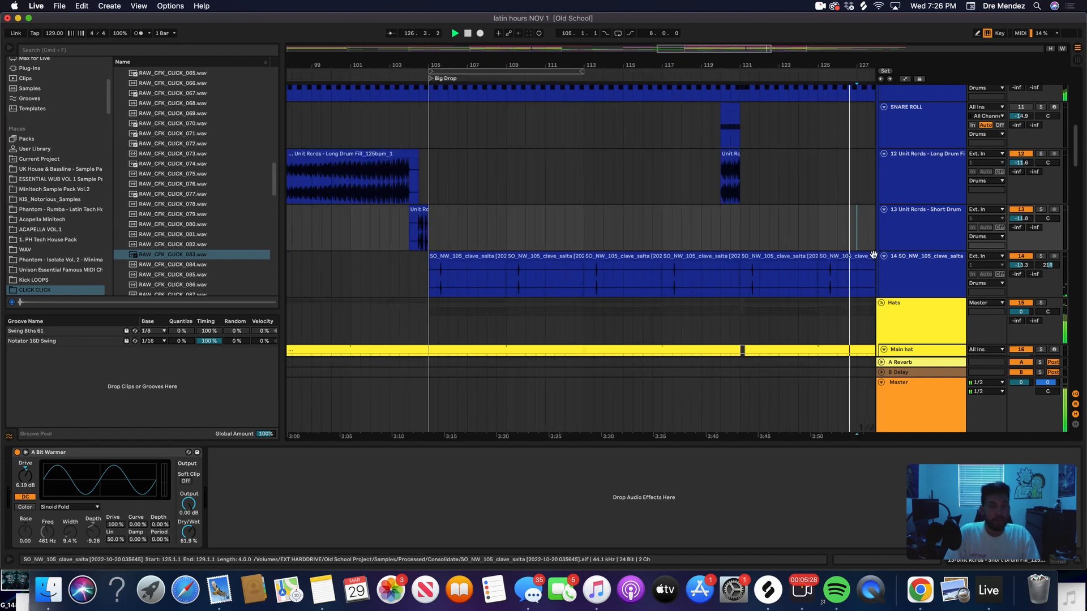
- Stop playback, show the Hats group's devices and place the playback start at the Big Drop, bar 105
{"action": "scroll", "coordinate": [873, 254], "scroll_direction": "down", "scroll_amount": 5}
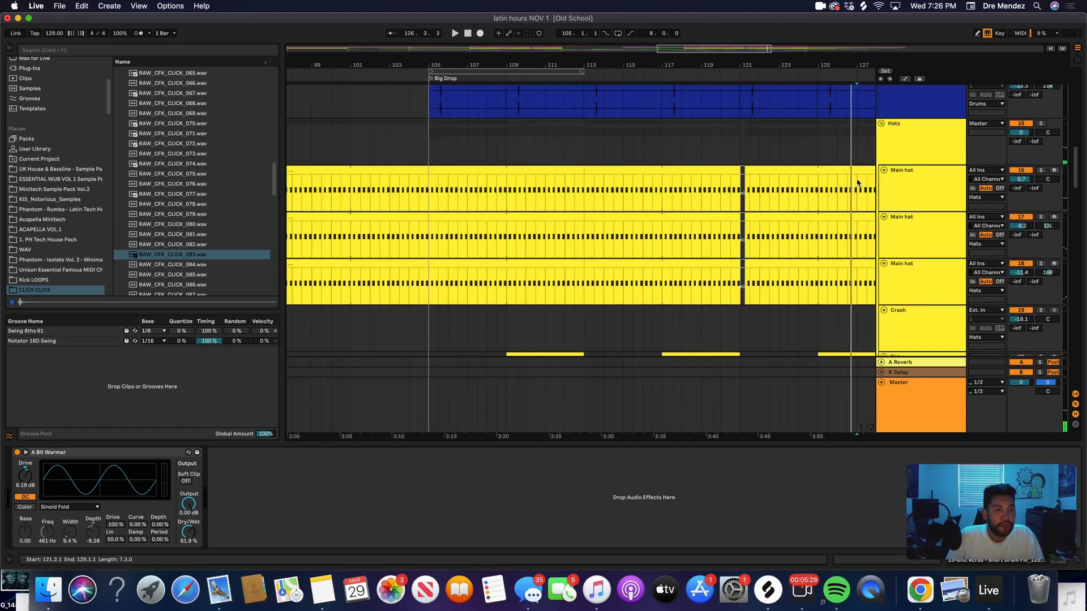
{"action": "left_click", "coordinate": [907, 147]}
{"action": "left_click", "coordinate": [782, 145]}
{"action": "key", "text": "minus"}
{"action": "key", "text": "minus"}
{"action": "key", "text": "minus"}
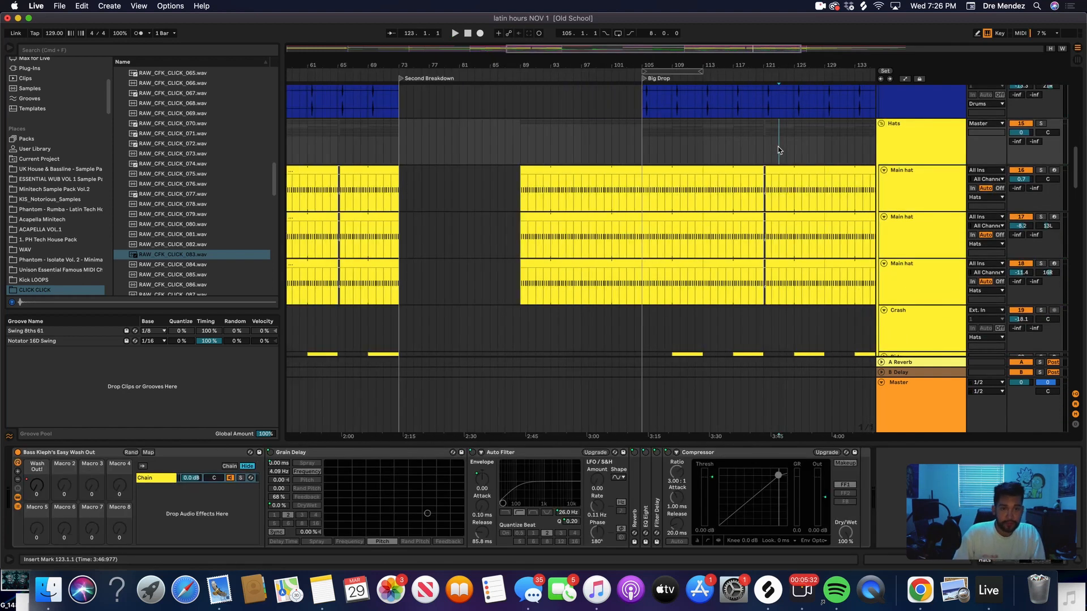
{"action": "key", "text": "plus"}
{"action": "key", "text": "plus"}
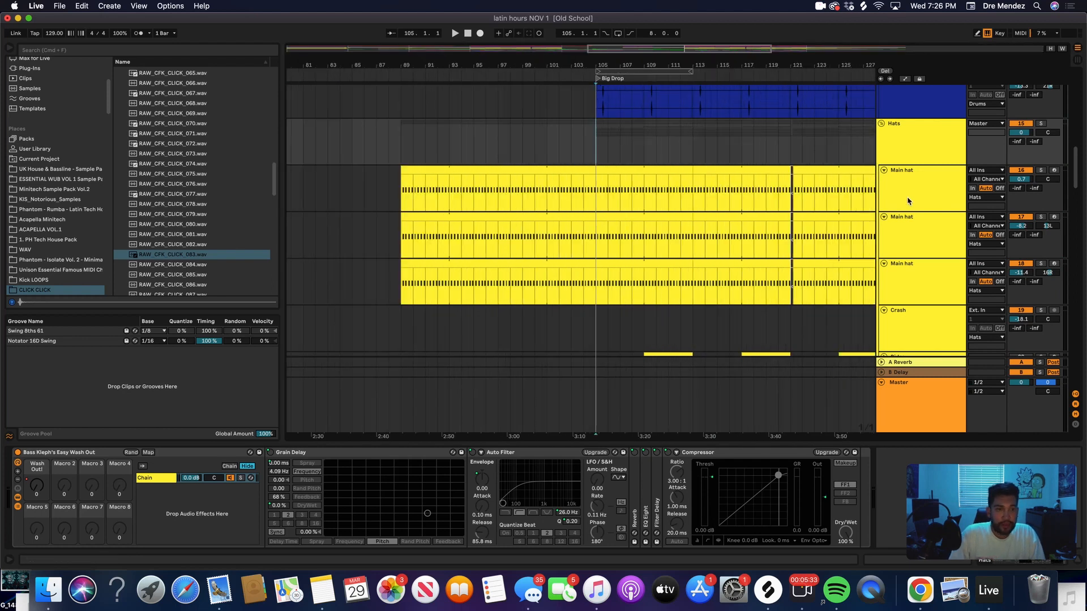
- Play the first Main hat track soloed from bar 105, adding the second and third Main hat tracks to the solo
{"action": "left_click", "coordinate": [913, 192]}
{"action": "left_click", "coordinate": [1040, 169]}
{"action": "key", "text": "space"}
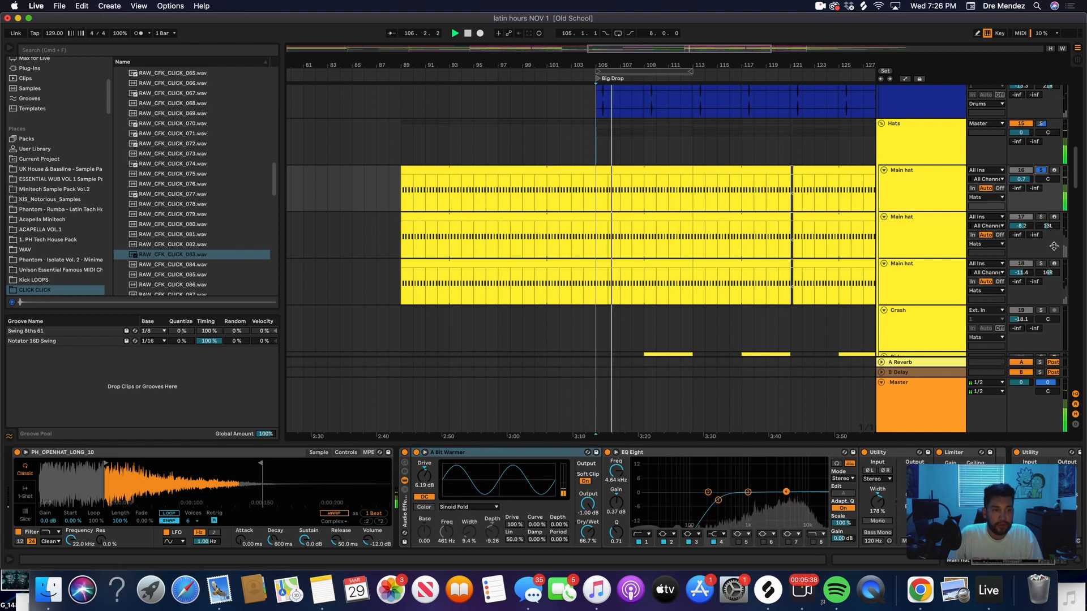
{"action": "left_click", "coordinate": [1039, 217]}
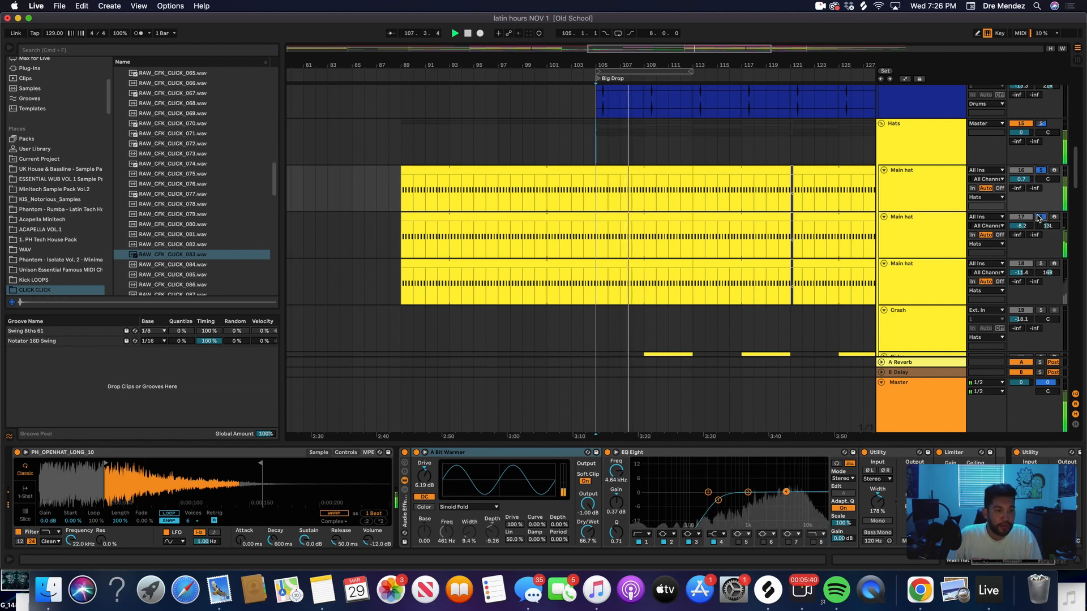
{"action": "left_click", "coordinate": [1040, 264]}
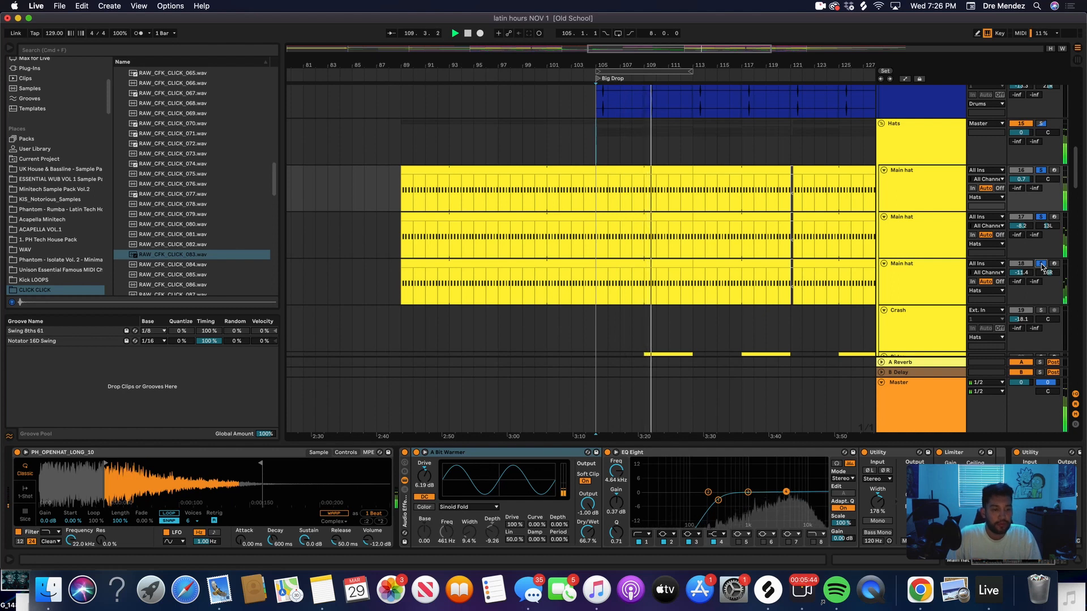
- Show the devices of the third, second and first Main hat tracks while they play soloed, and stop playback
{"action": "left_click", "coordinate": [929, 262]}
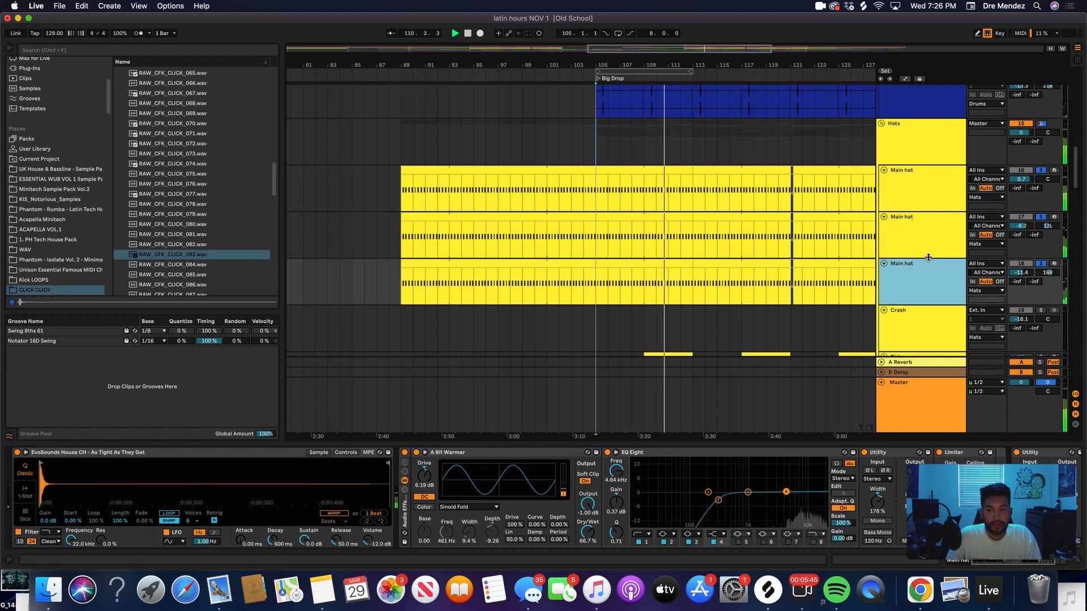
{"action": "left_click", "coordinate": [924, 238]}
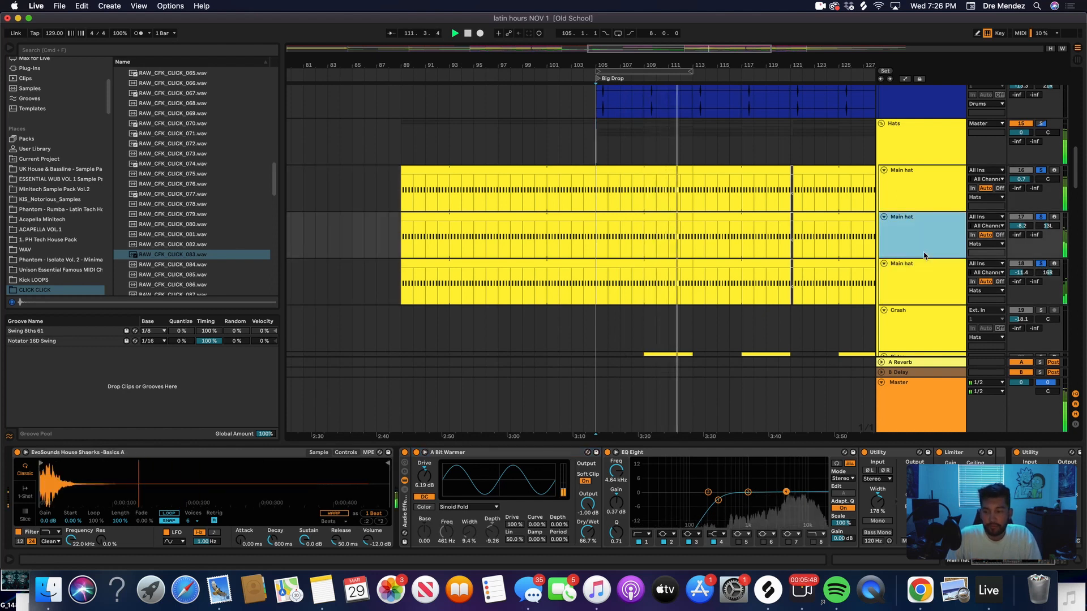
{"action": "left_click", "coordinate": [924, 207]}
{"action": "scroll", "coordinate": [740, 245], "scroll_direction": "down", "scroll_amount": 5}
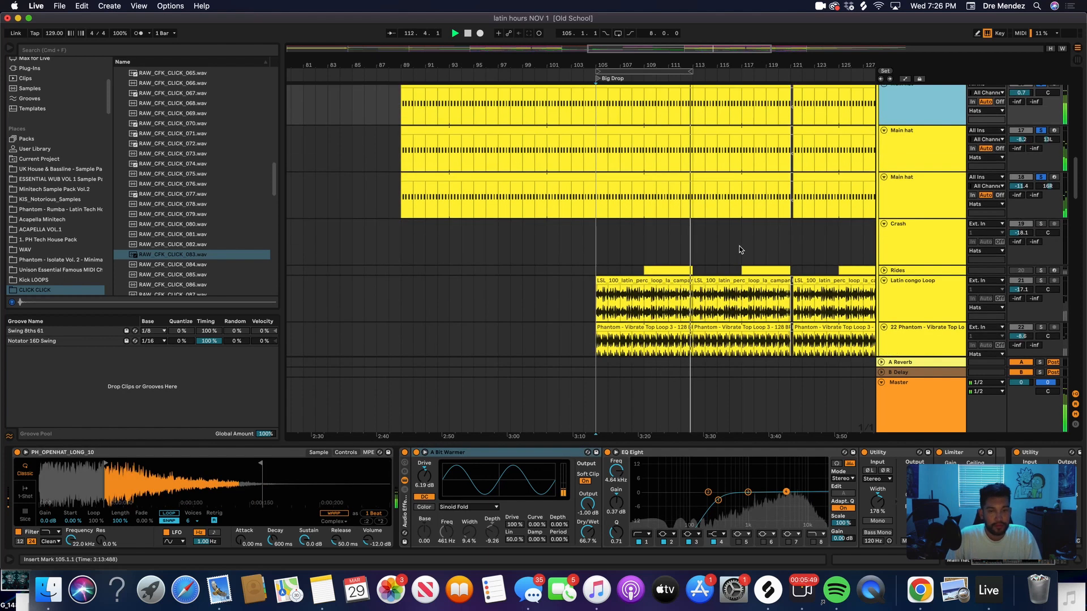
{"action": "key", "text": "space"}
- Place the playback start at bar 105 and view the Crash, Rides and loop clips across both drops before focusing on the Big Drop
{"action": "scroll", "coordinate": [604, 234], "scroll_direction": "down", "scroll_amount": 2}
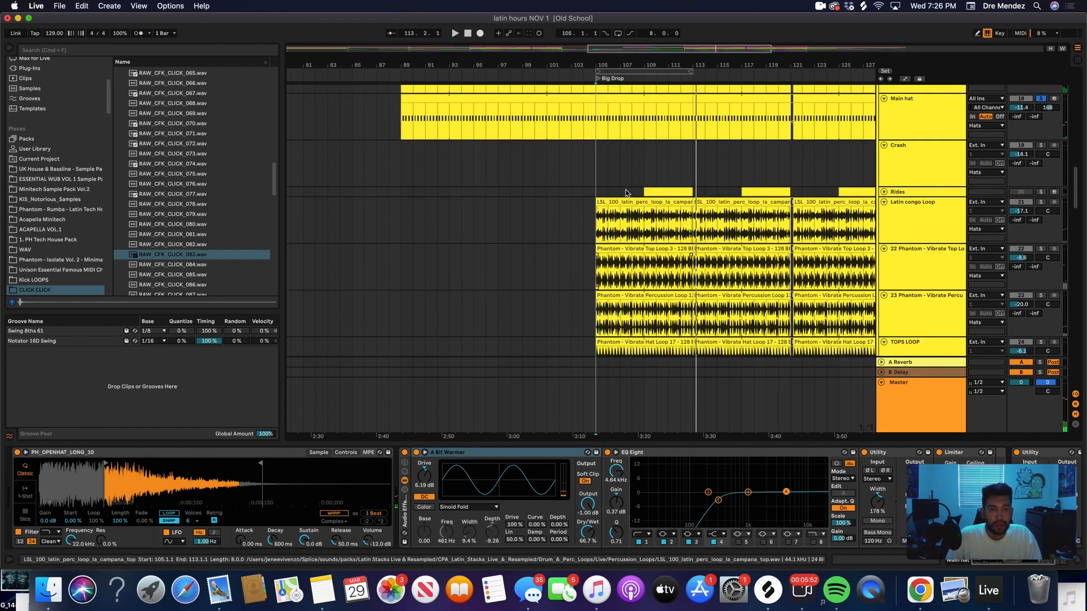
{"action": "left_click", "coordinate": [598, 177]}
{"action": "key", "text": "minus"}
{"action": "key", "text": "minus"}
{"action": "key", "text": "minus"}
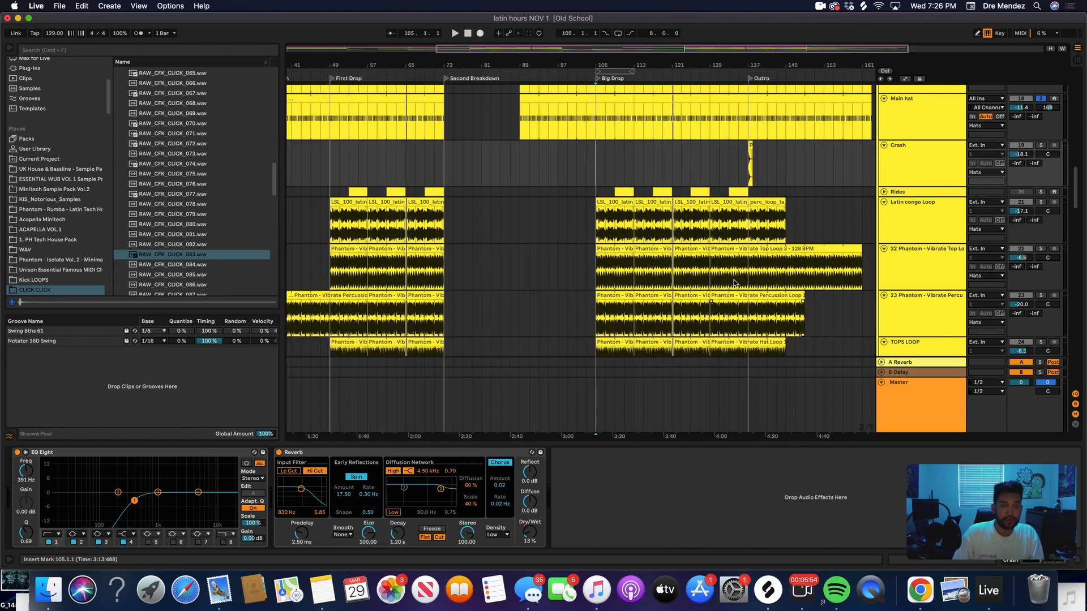
{"action": "left_click", "coordinate": [628, 219]}
{"action": "key", "text": "plus"}
{"action": "key", "text": "plus"}
{"action": "key", "text": "plus"}
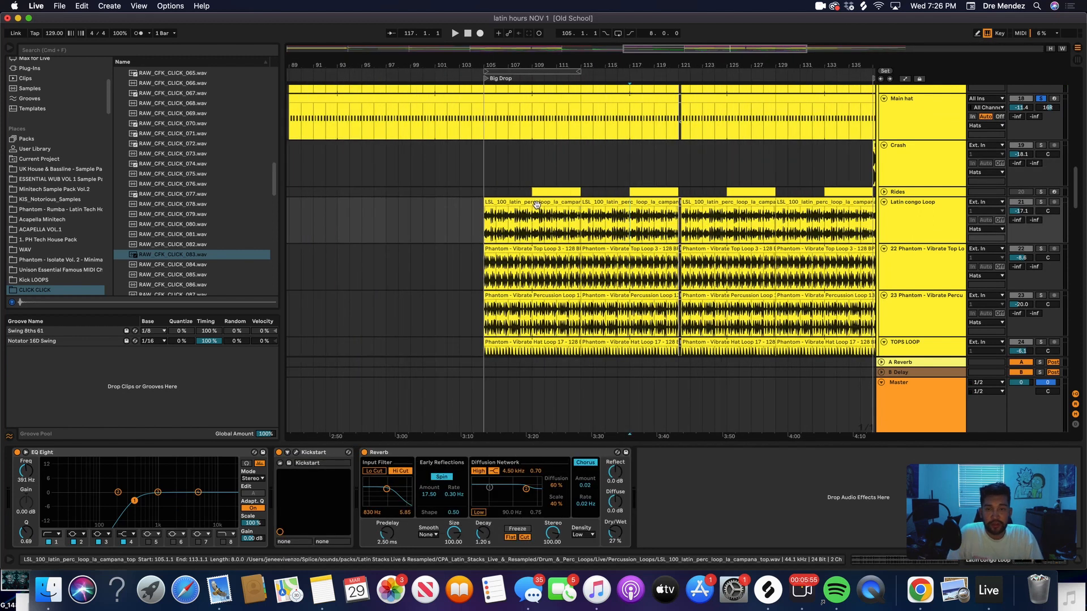
- Open the Latin congo, Percussion Loop 13 and Top Loop 3 clips at bar 105 and examine Top Loop 3's transient warp settings
{"action": "left_click", "coordinate": [544, 213]}
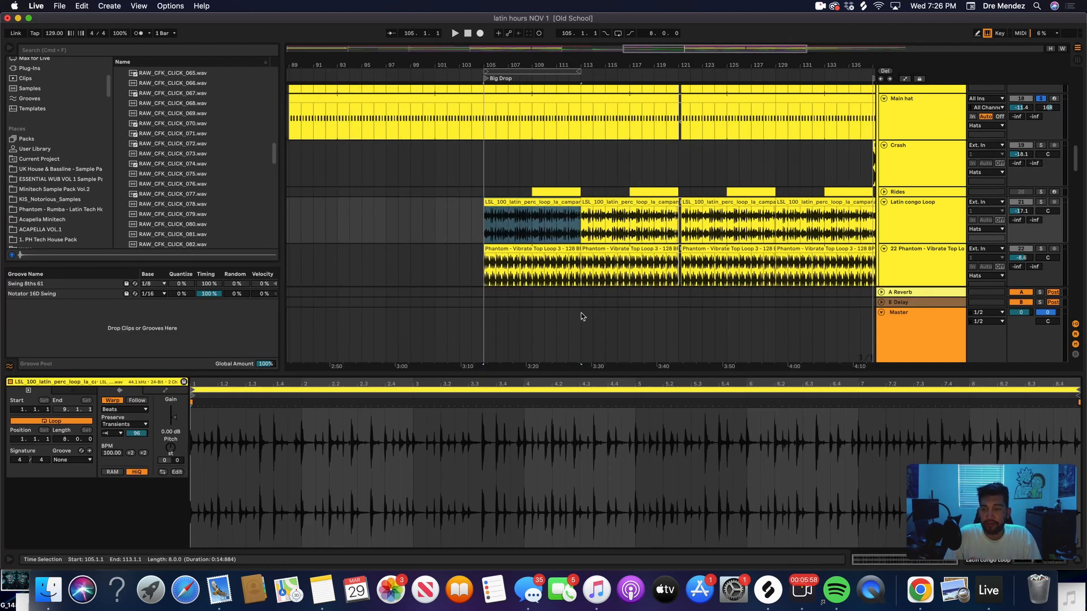
{"action": "scroll", "coordinate": [582, 316], "scroll_direction": "down", "scroll_amount": 3}
{"action": "left_click", "coordinate": [544, 243]}
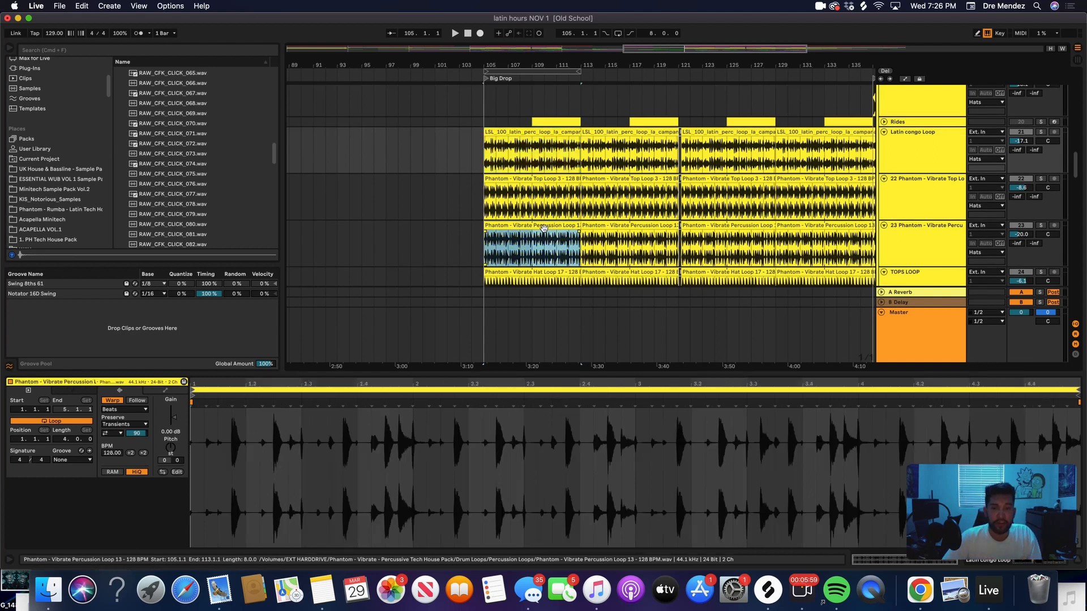
{"action": "left_click", "coordinate": [541, 181]}
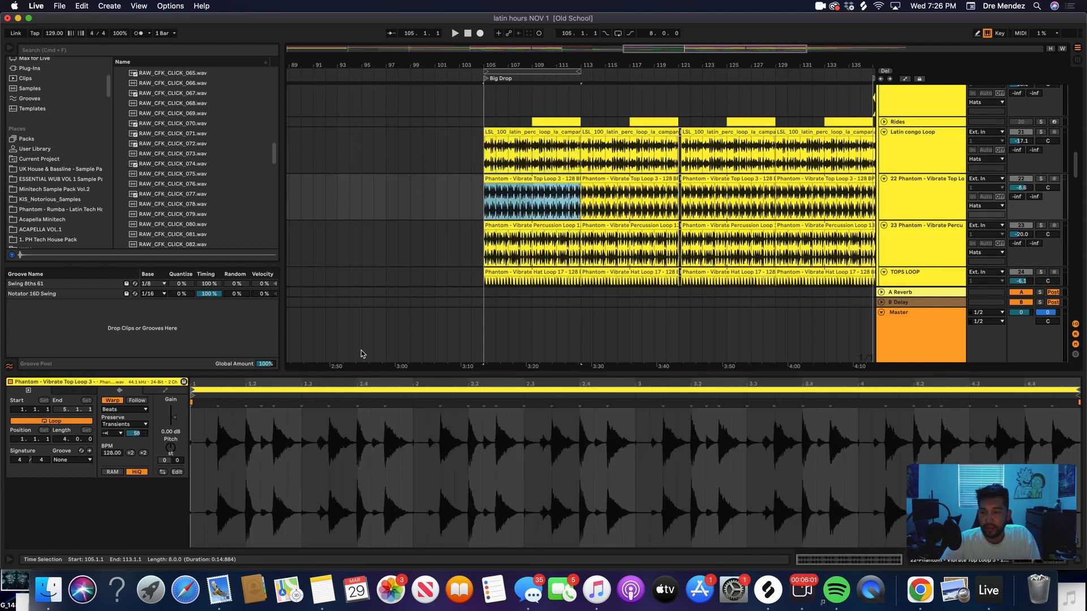
{"action": "left_click", "coordinate": [118, 434]}
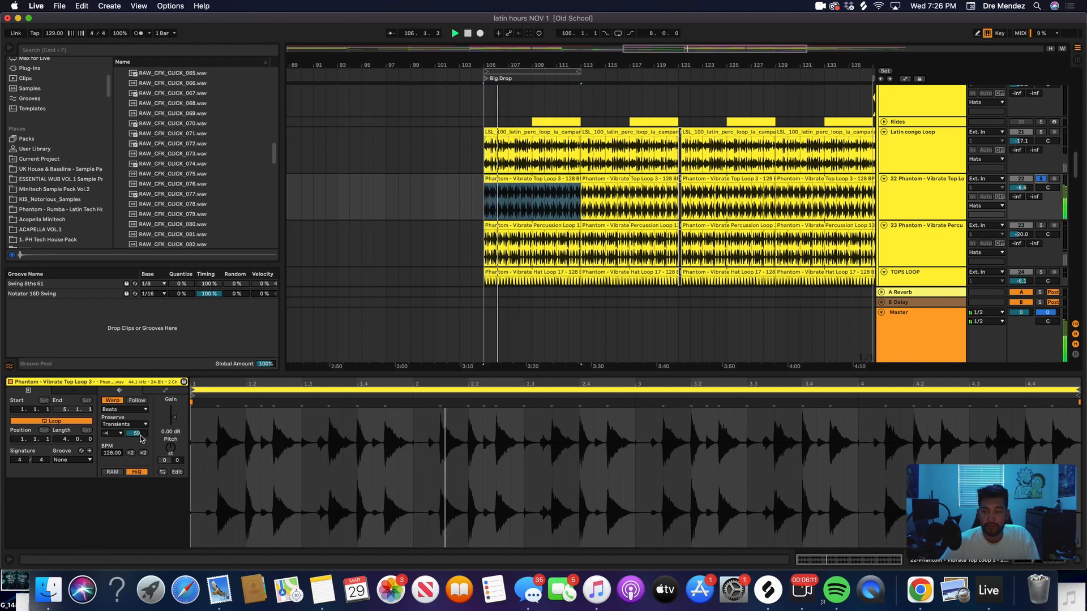
{"action": "left_click_drag", "start_coordinate": [141, 440], "coordinate": [142, 412]}
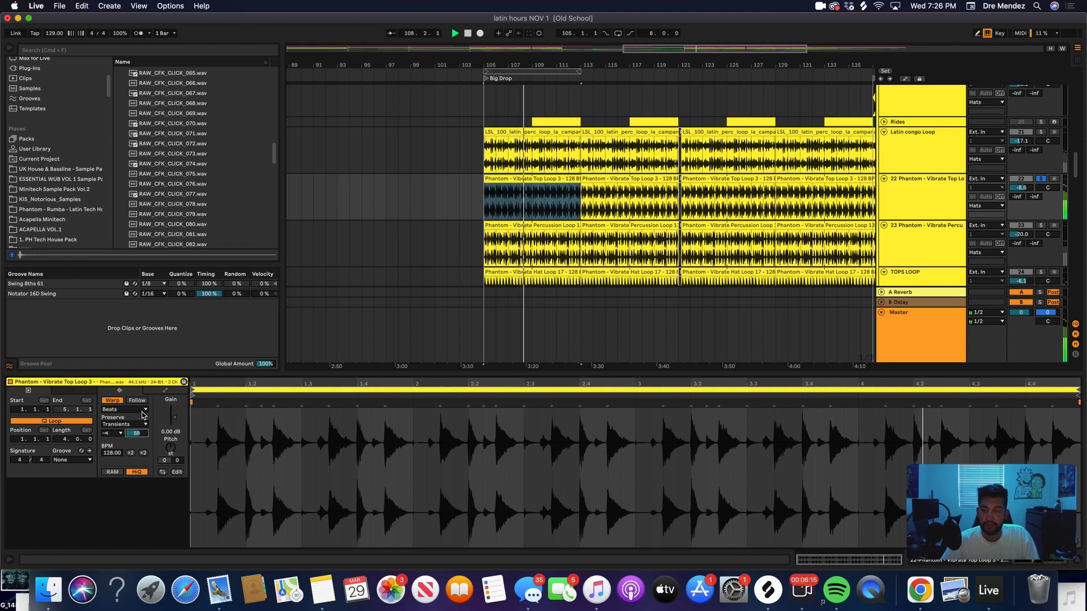
- Listen to the Latin congo Loop track soloed and place the playback start at bar 113
{"action": "left_click", "coordinate": [1040, 132]}
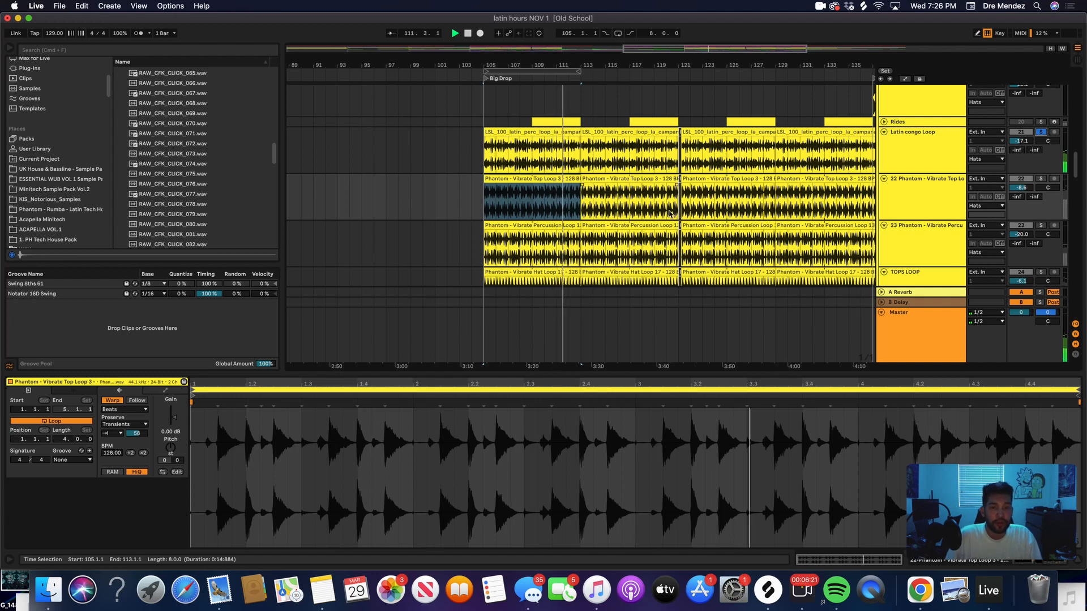
{"action": "left_click", "coordinate": [581, 155]}
{"action": "key", "text": "plus"}
{"action": "key", "text": "plus"}
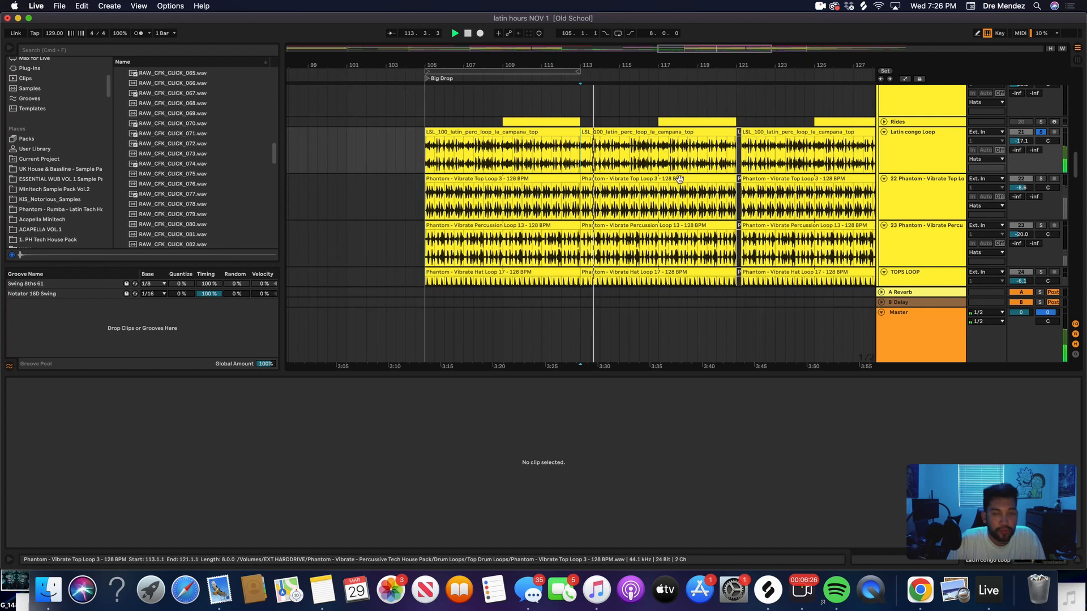
{"action": "key", "text": "minus"}
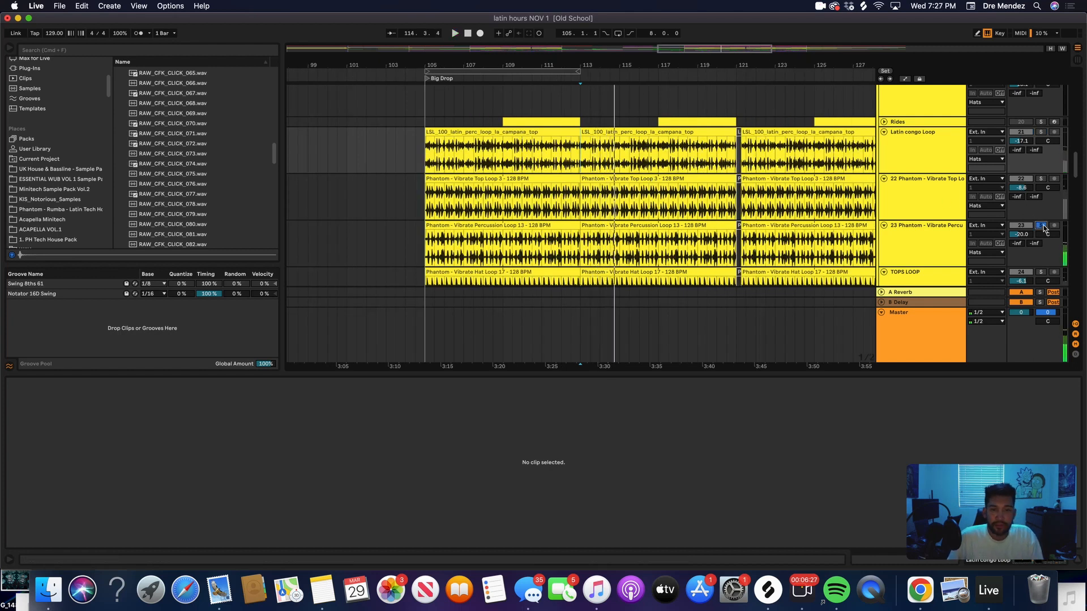
- Play the Phantom percussion loop track soloed from bar 113, adding the Top Loop and TOPS LOOP tracks to the solo, and stop playback
{"action": "key", "text": "space"}
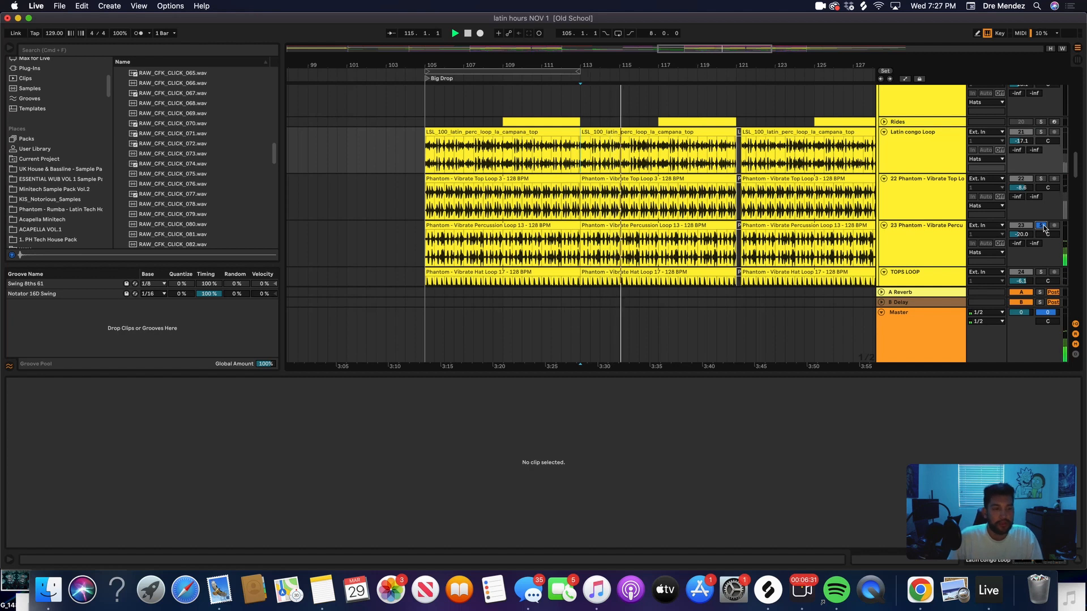
{"action": "left_click", "coordinate": [1041, 225]}
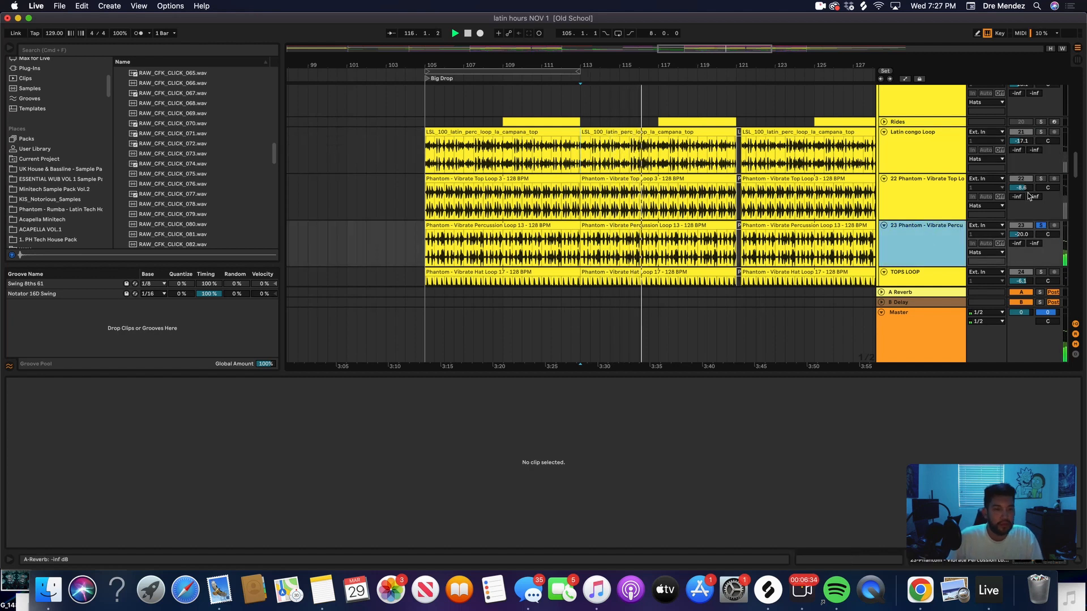
{"action": "left_click", "coordinate": [1040, 178]}
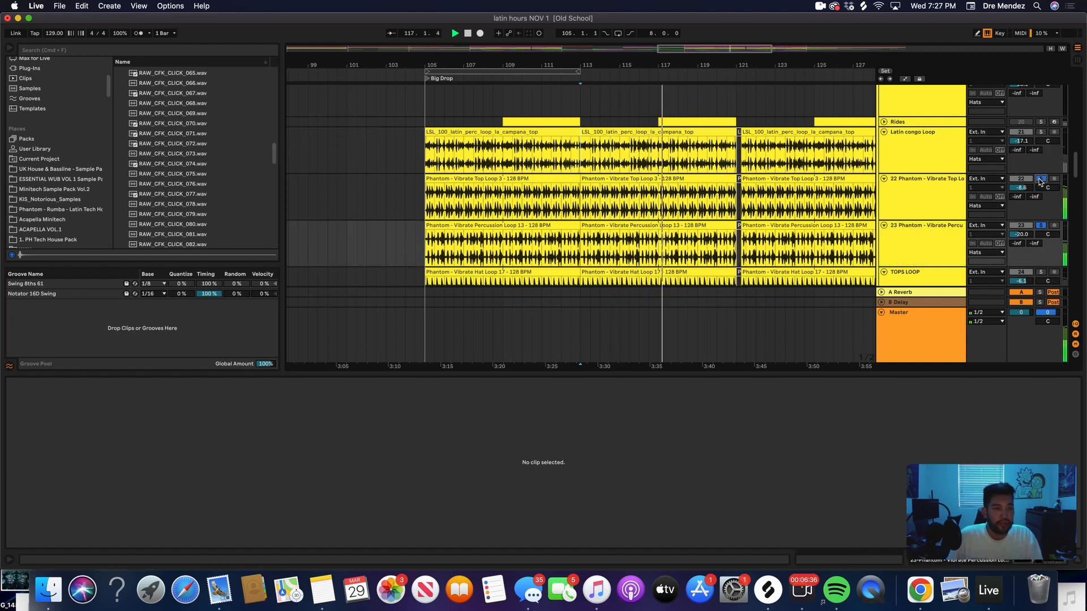
{"action": "scroll", "coordinate": [883, 235], "scroll_direction": "down", "scroll_amount": 3}
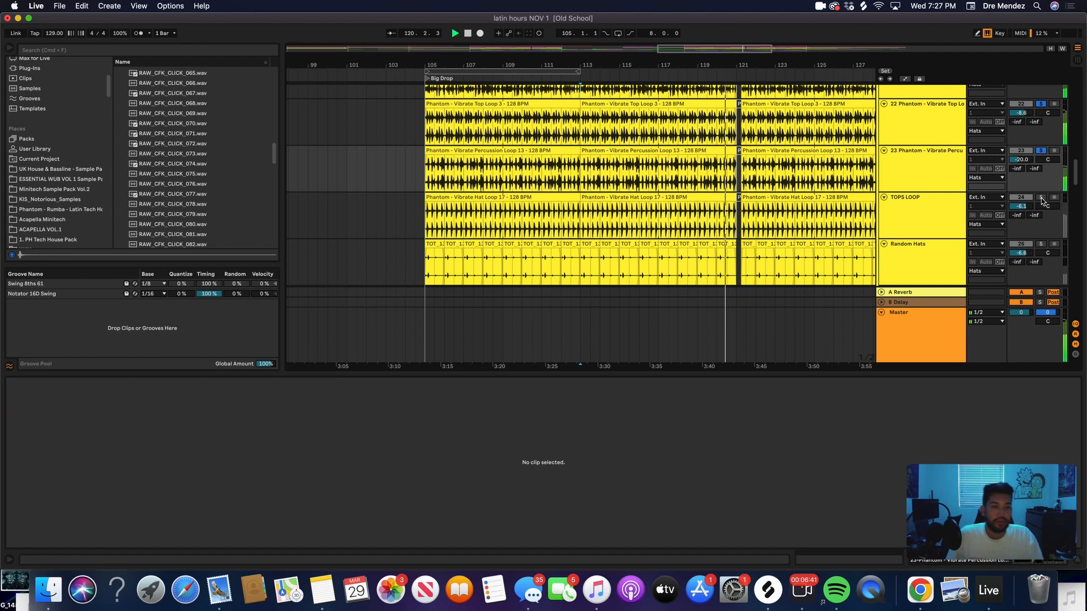
{"action": "left_click", "coordinate": [1041, 197]}
{"action": "key", "text": "space"}
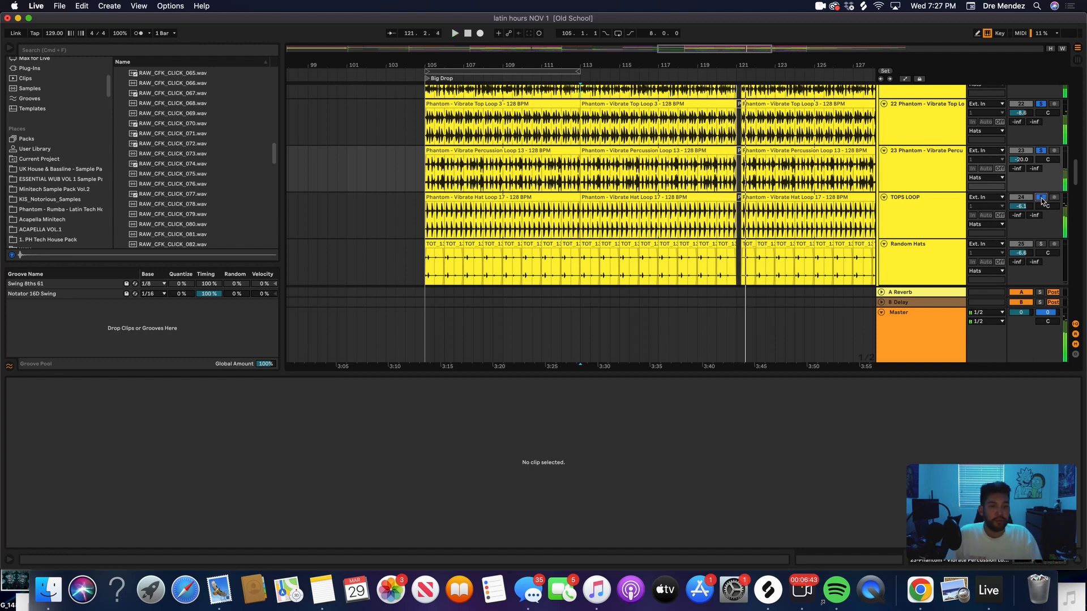
- Solo only the TOPS LOOP track and play it from bar 113
{"action": "left_click", "coordinate": [1041, 199]}
{"action": "left_click", "coordinate": [1041, 198]}
{"action": "key", "text": "space"}
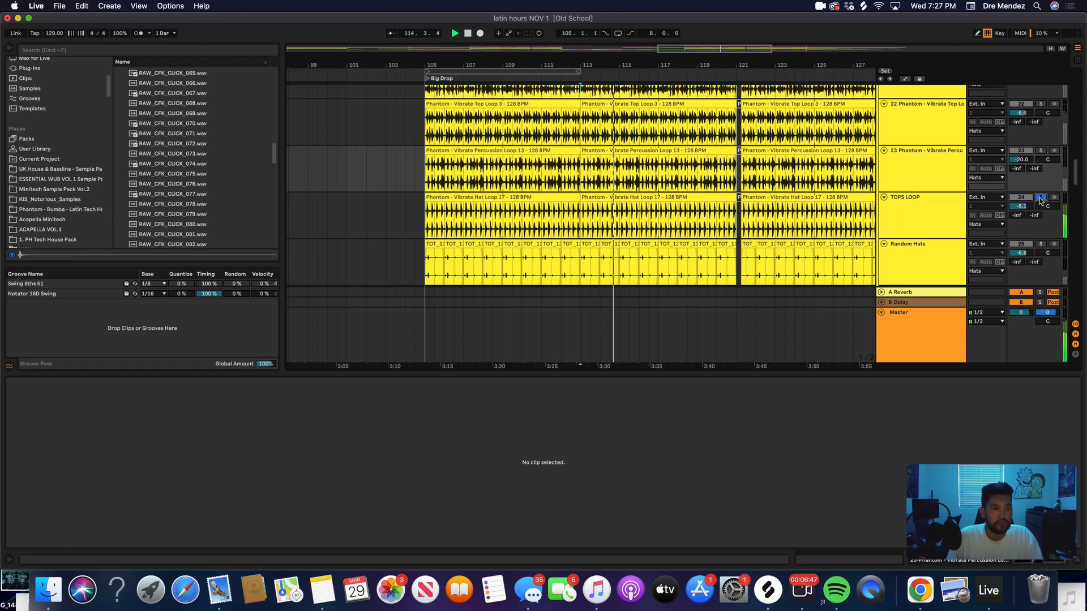
- Listen to the Random Hats track soloed from bar 113 and move the solo to the Shakers track
{"action": "left_click", "coordinate": [1040, 244]}
{"action": "key", "text": "space"}
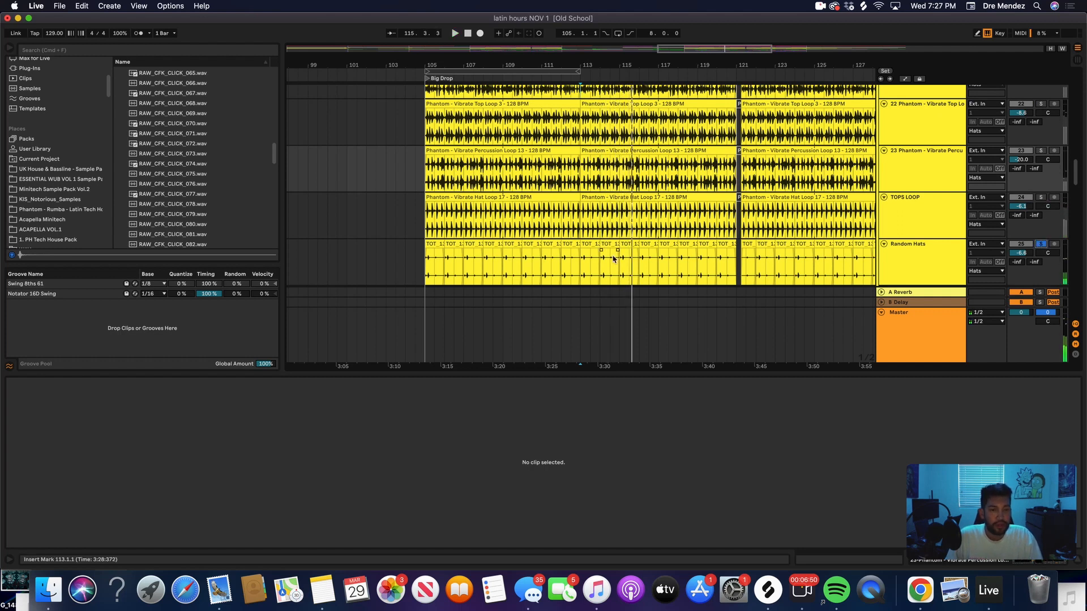
{"action": "key", "text": "space"}
{"action": "scroll", "coordinate": [776, 254], "scroll_direction": "down", "scroll_amount": 1}
{"action": "scroll", "coordinate": [775, 254], "scroll_direction": "down", "scroll_amount": 3}
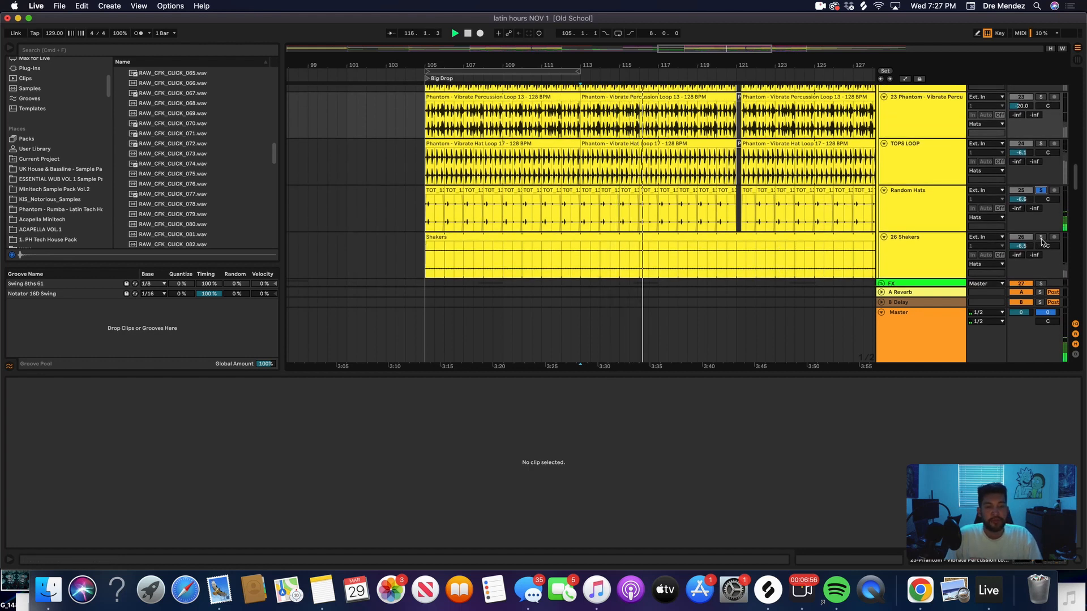
{"action": "left_click", "coordinate": [1041, 238]}
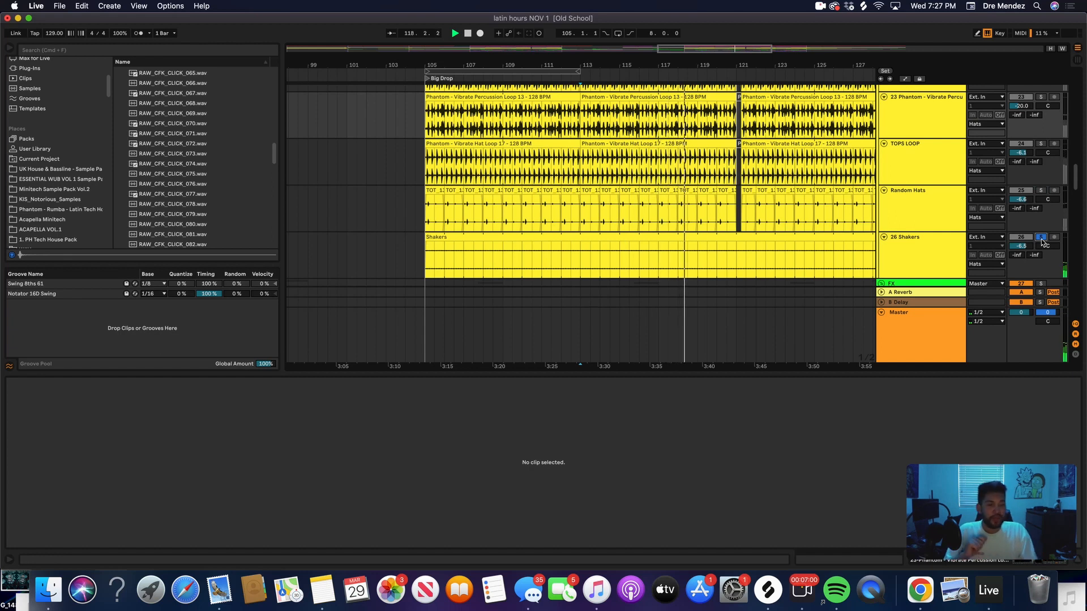
- Solo the whole Hats group to hear all its tracks together
{"action": "scroll", "coordinate": [1032, 147], "scroll_direction": "up", "scroll_amount": 10}
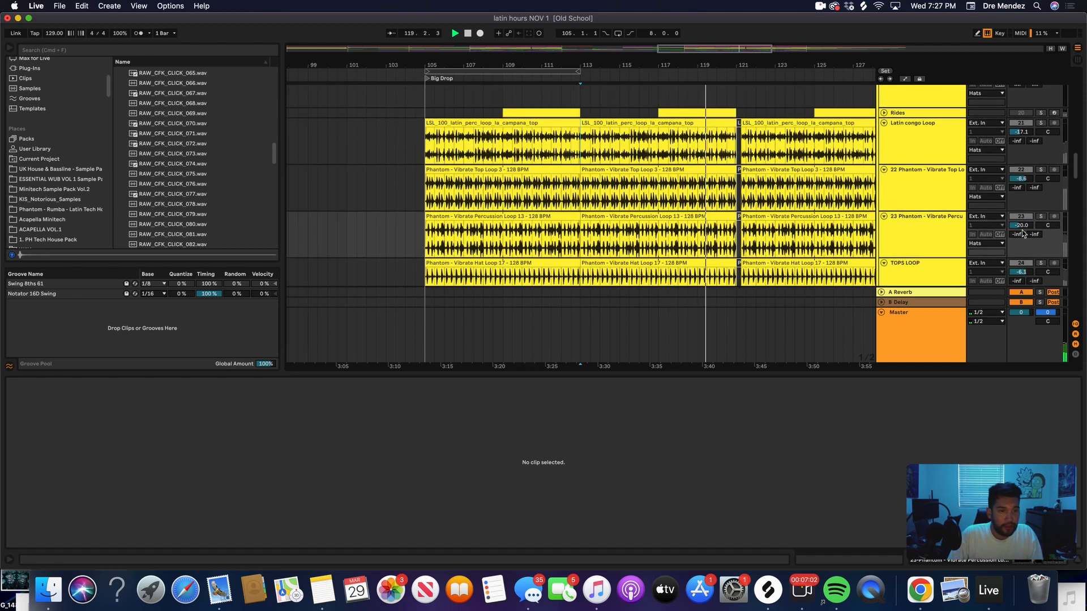
{"action": "left_click", "coordinate": [1034, 147]}
{"action": "left_click", "coordinate": [1040, 154]}
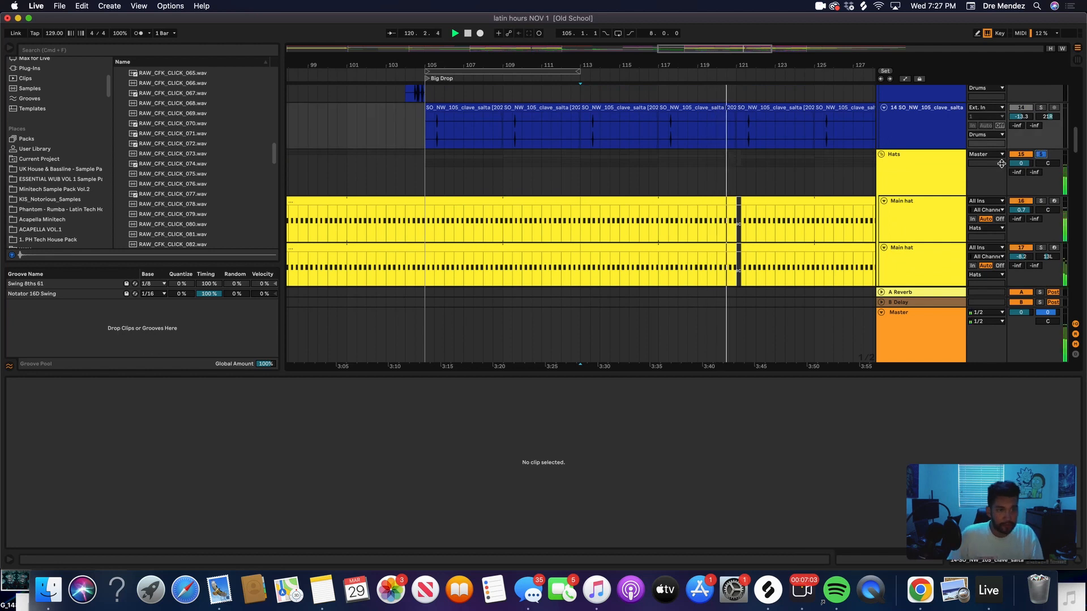
- Show the whole arrangement and add the Drums group, Pluck, MONKEY and Low End group to the solo during playback
{"action": "left_click", "coordinate": [761, 176]}
{"action": "scroll", "coordinate": [762, 177], "scroll_direction": "down", "scroll_amount": 10}
{"action": "scroll", "coordinate": [706, 244], "scroll_direction": "up", "scroll_amount": 10}
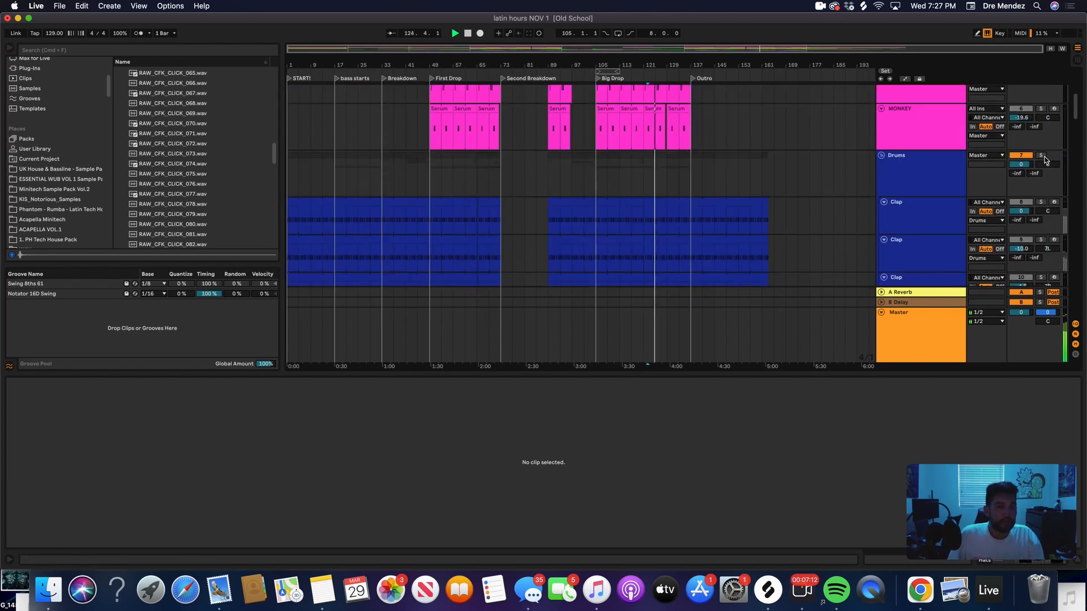
{"action": "scroll", "coordinate": [655, 229], "scroll_direction": "up", "scroll_amount": 10}
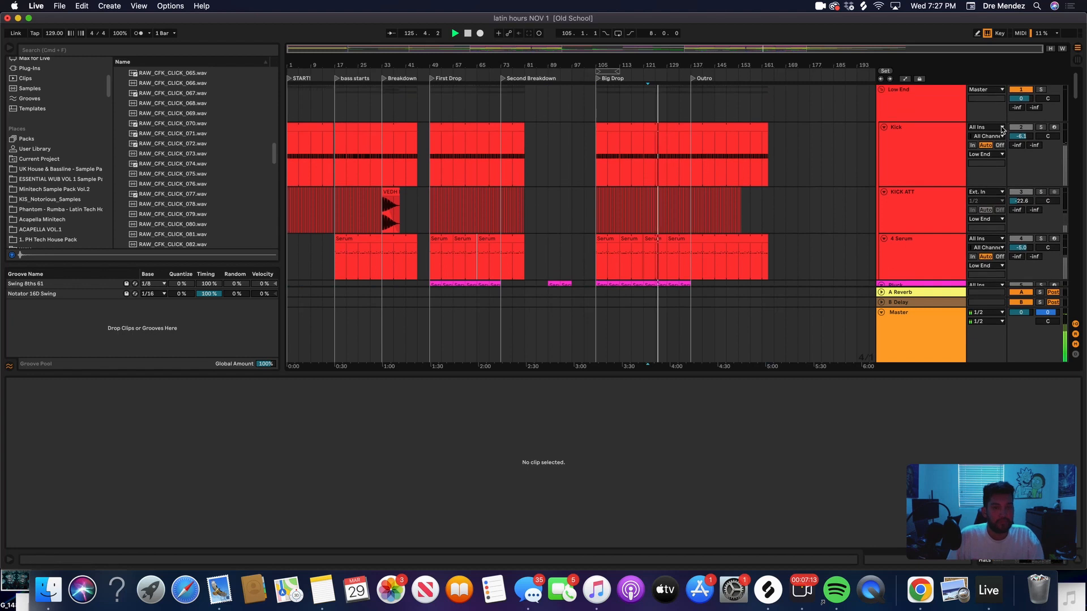
{"action": "scroll", "coordinate": [1020, 219], "scroll_direction": "down", "scroll_amount": 3}
{"action": "scroll", "coordinate": [1039, 241], "scroll_direction": "down", "scroll_amount": 3}
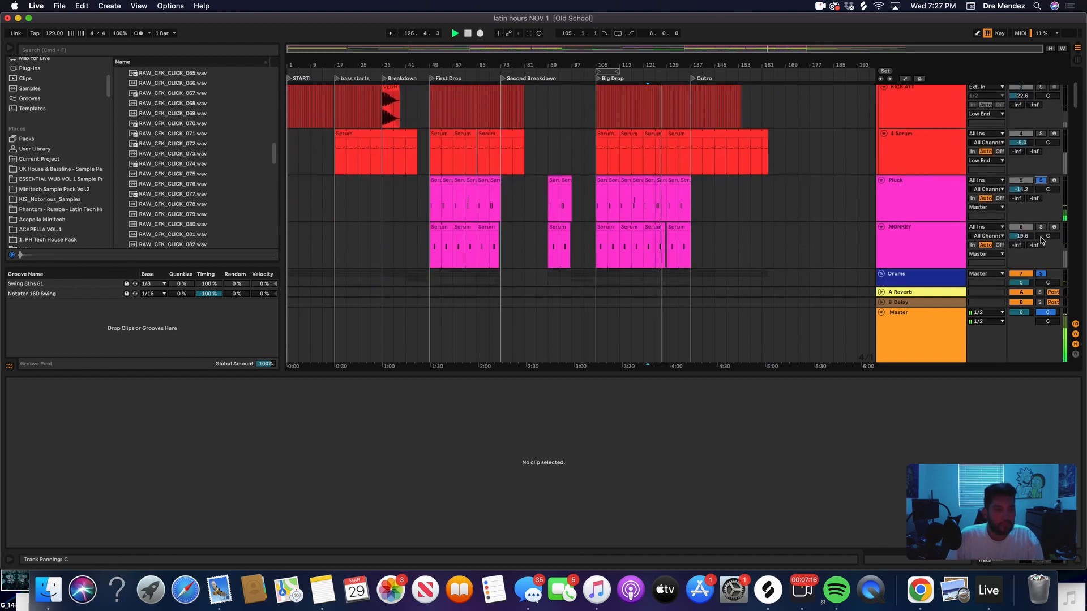
{"action": "scroll", "coordinate": [946, 237], "scroll_direction": "up", "scroll_amount": 1}
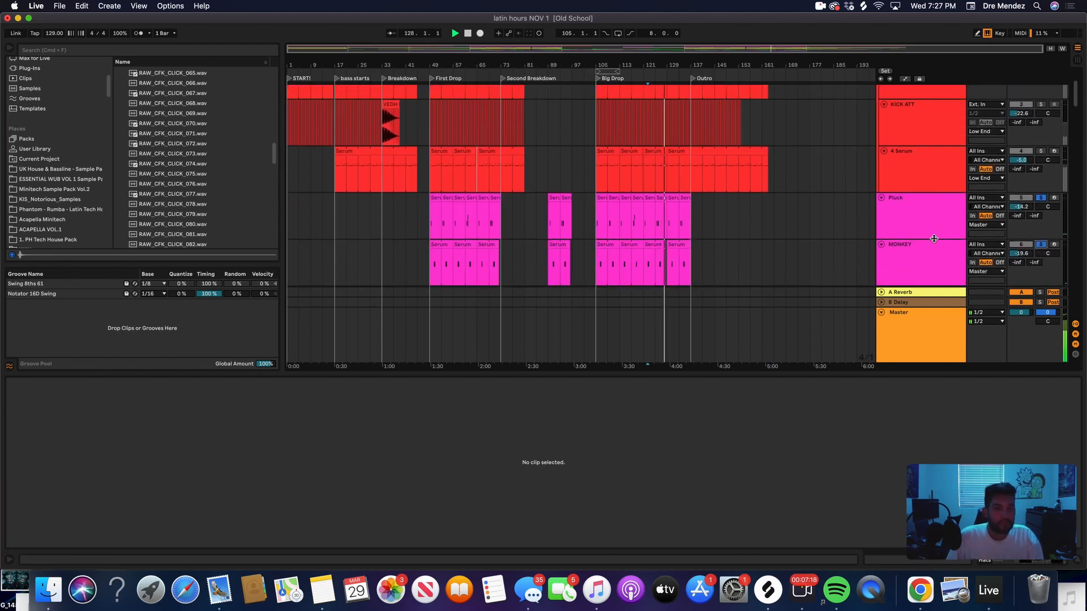
{"action": "scroll", "coordinate": [933, 238], "scroll_direction": "up", "scroll_amount": 5}
{"action": "left_click", "coordinate": [1040, 89]}
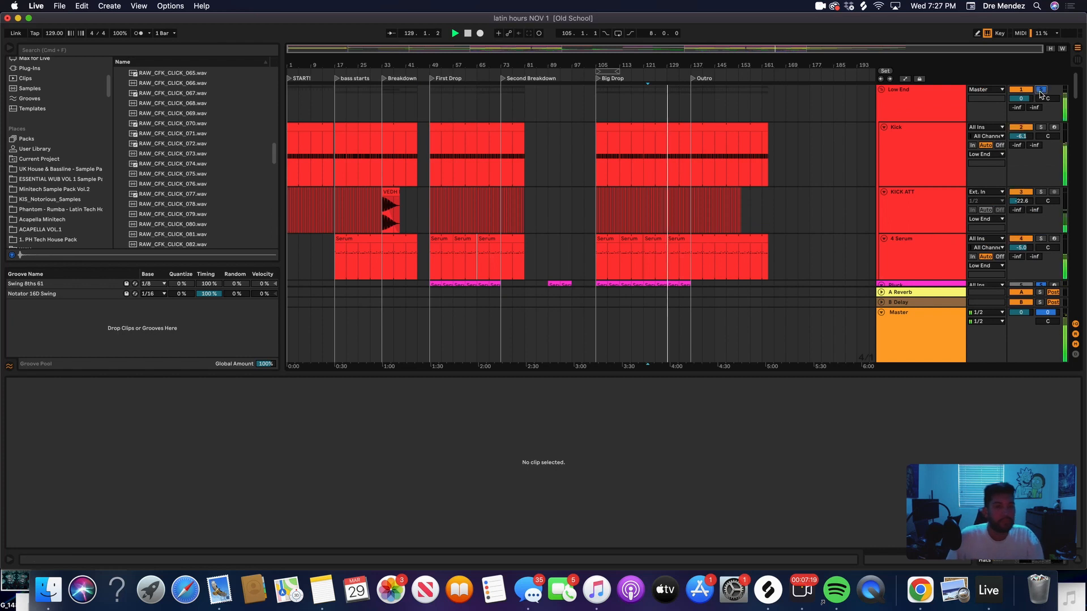
- Review the tracks down to the FX group, stop playback and shrink the clip view to enlarge the arrangement
{"action": "scroll", "coordinate": [849, 170], "scroll_direction": "down", "scroll_amount": 10}
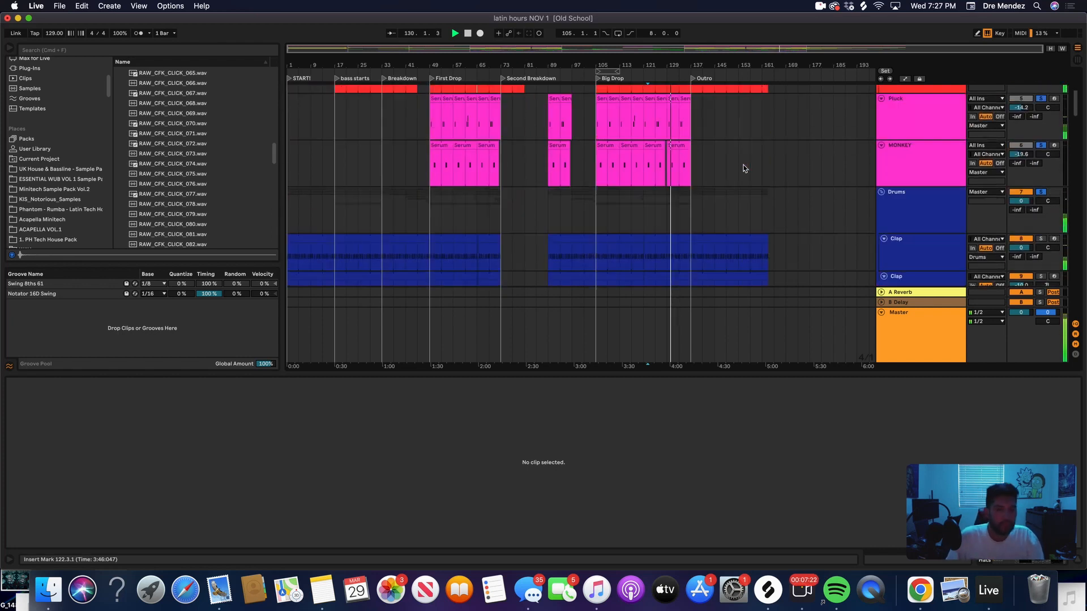
{"action": "scroll", "coordinate": [744, 168], "scroll_direction": "down", "scroll_amount": 15}
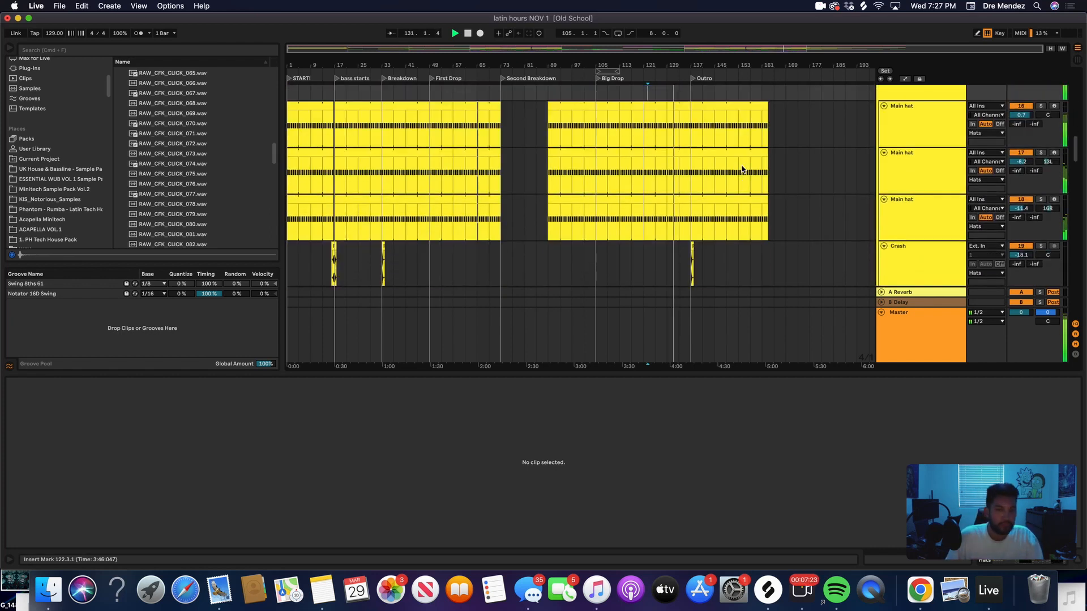
{"action": "scroll", "coordinate": [742, 169], "scroll_direction": "down", "scroll_amount": 5}
{"action": "scroll", "coordinate": [743, 169], "scroll_direction": "down", "scroll_amount": 15}
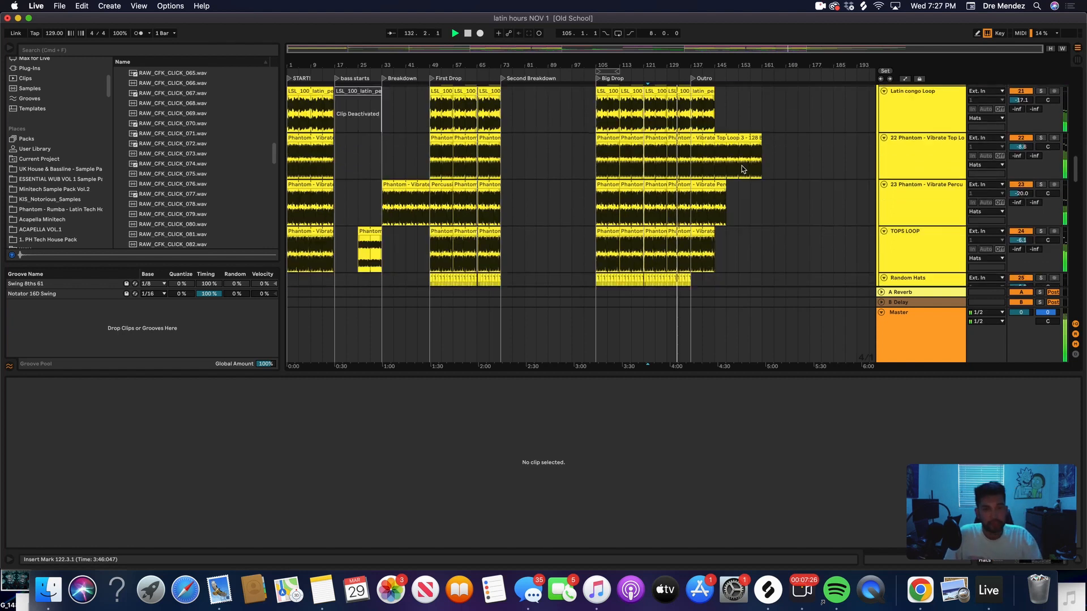
{"action": "scroll", "coordinate": [743, 169], "scroll_direction": "down", "scroll_amount": 5}
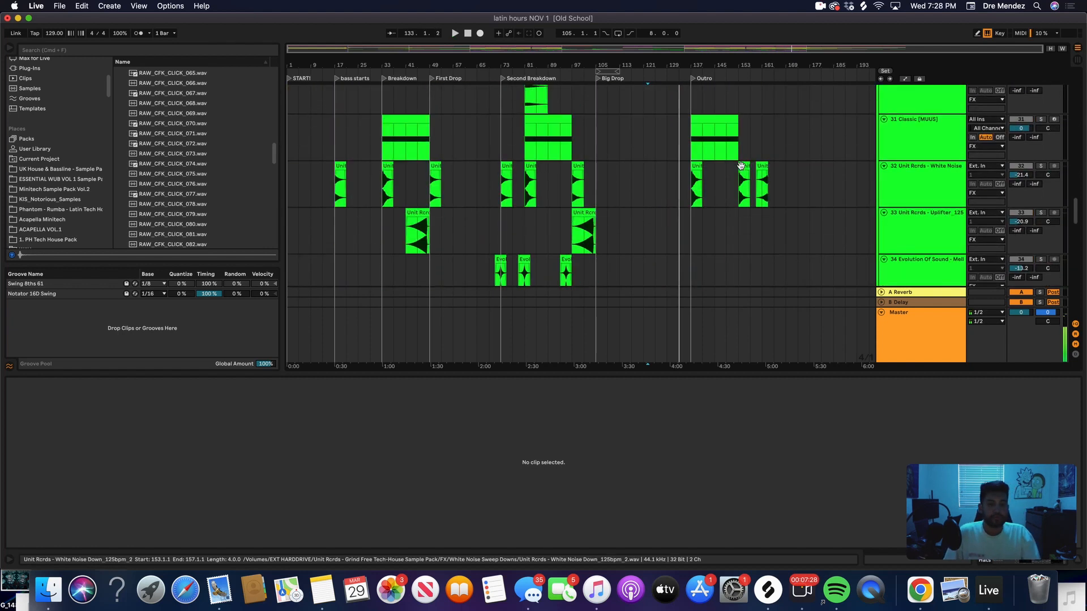
{"action": "scroll", "coordinate": [741, 174], "scroll_direction": "up", "scroll_amount": 5}
{"action": "left_click_drag", "start_coordinate": [575, 413], "coordinate": [575, 447]}
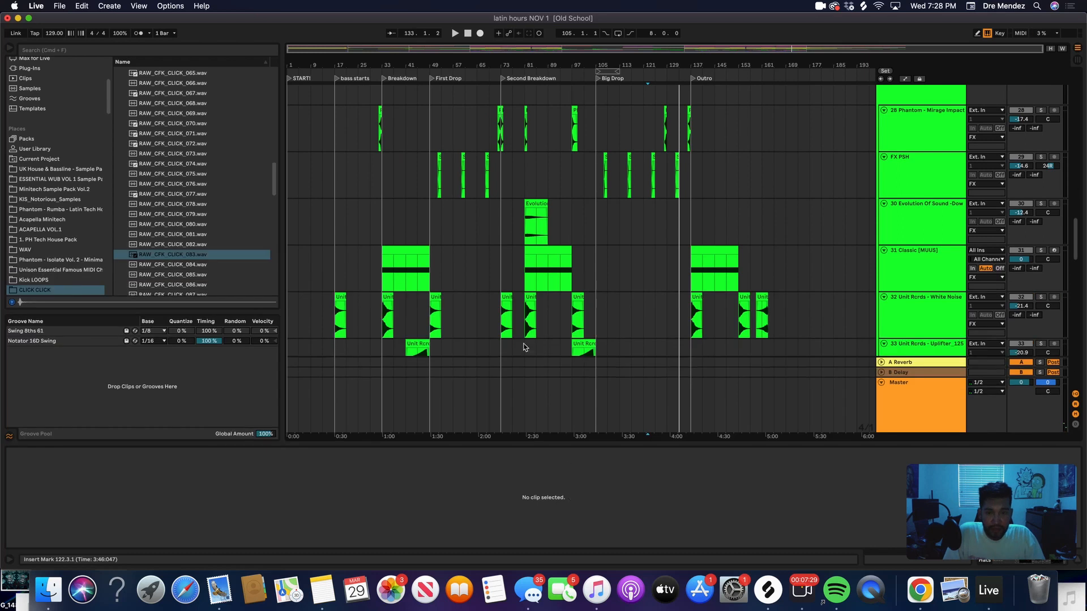
- Examine the FX group's tracks around the Breakdown marker at bar 33
{"action": "scroll", "coordinate": [413, 250], "scroll_direction": "up", "scroll_amount": 5}
{"action": "left_click", "coordinate": [438, 226]}
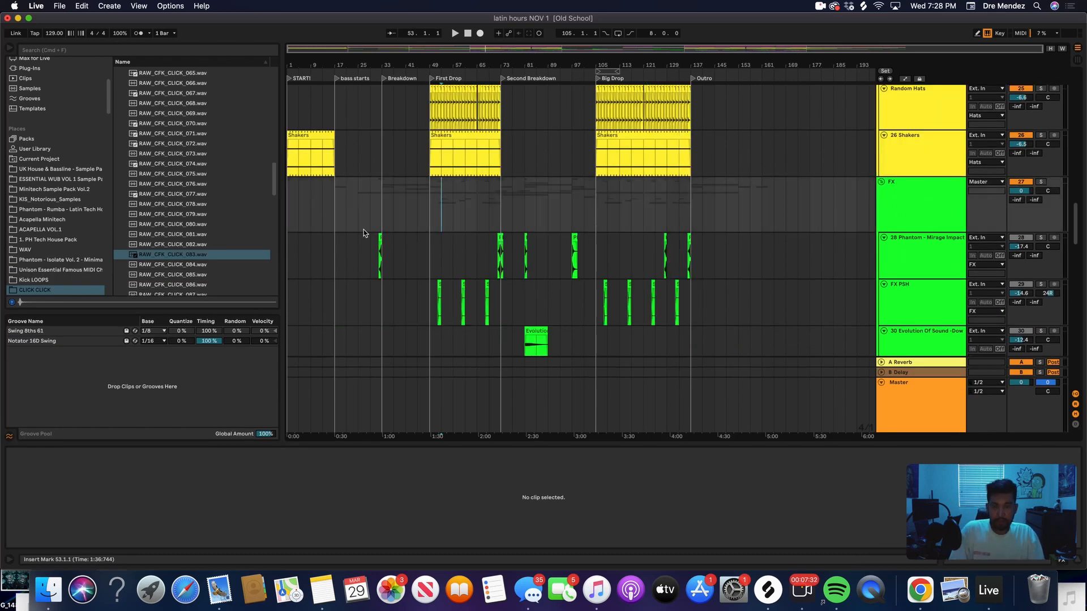
{"action": "left_click", "coordinate": [382, 229]}
{"action": "key", "text": "plus"}
{"action": "key", "text": "plus"}
{"action": "key", "text": "plus"}
{"action": "key", "text": "plus"}
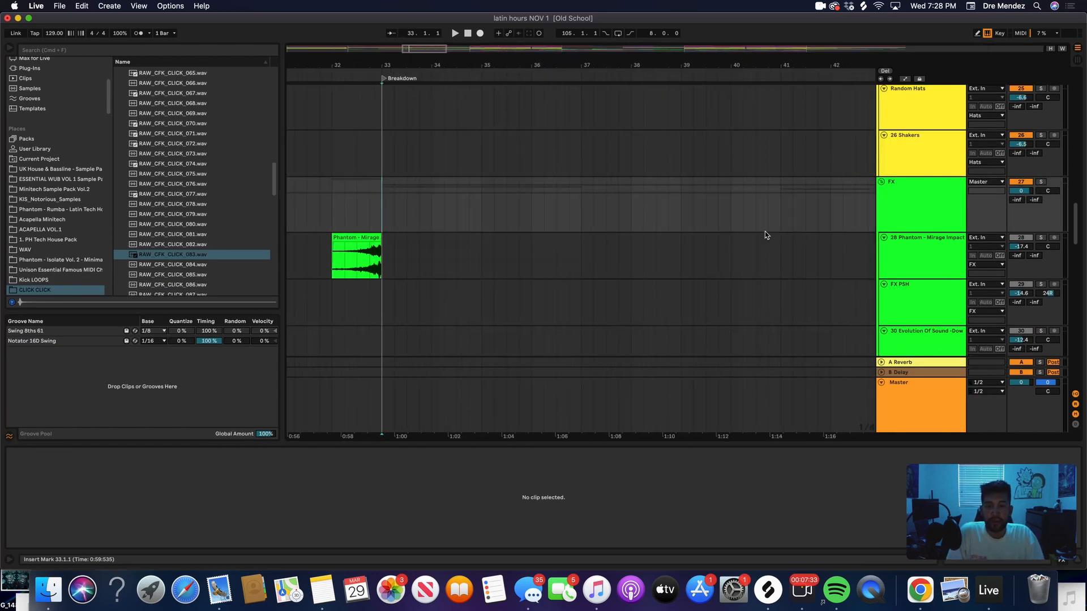
{"action": "scroll", "coordinate": [725, 272], "scroll_direction": "down", "scroll_amount": 3}
{"action": "key", "text": "minus"}
{"action": "key", "text": "minus"}
{"action": "key", "text": "minus"}
{"action": "key", "text": "minus"}
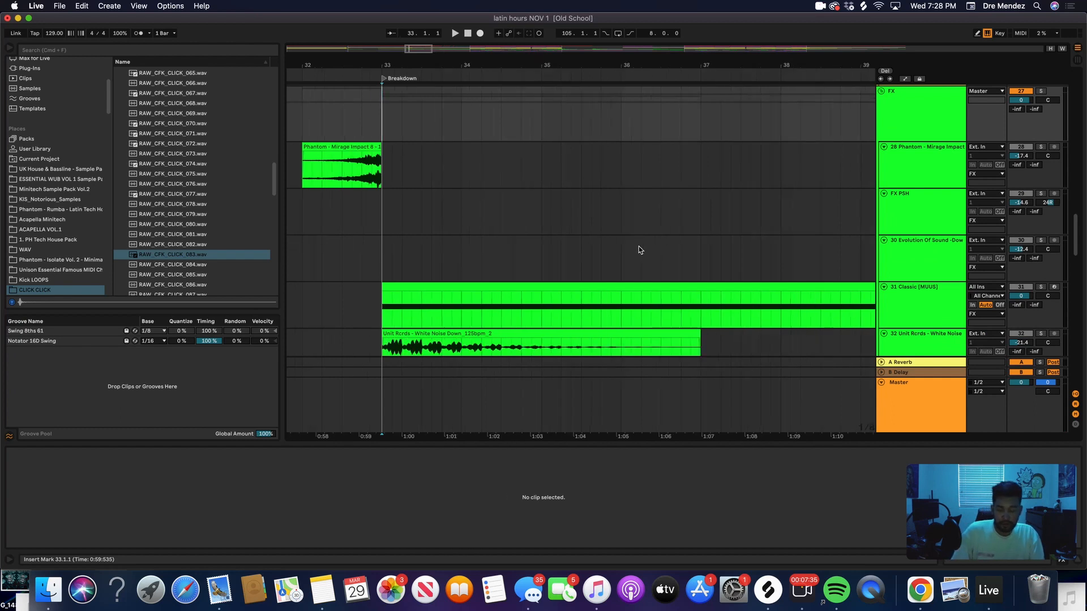
{"action": "scroll", "coordinate": [526, 264], "scroll_direction": "down", "scroll_amount": 4}
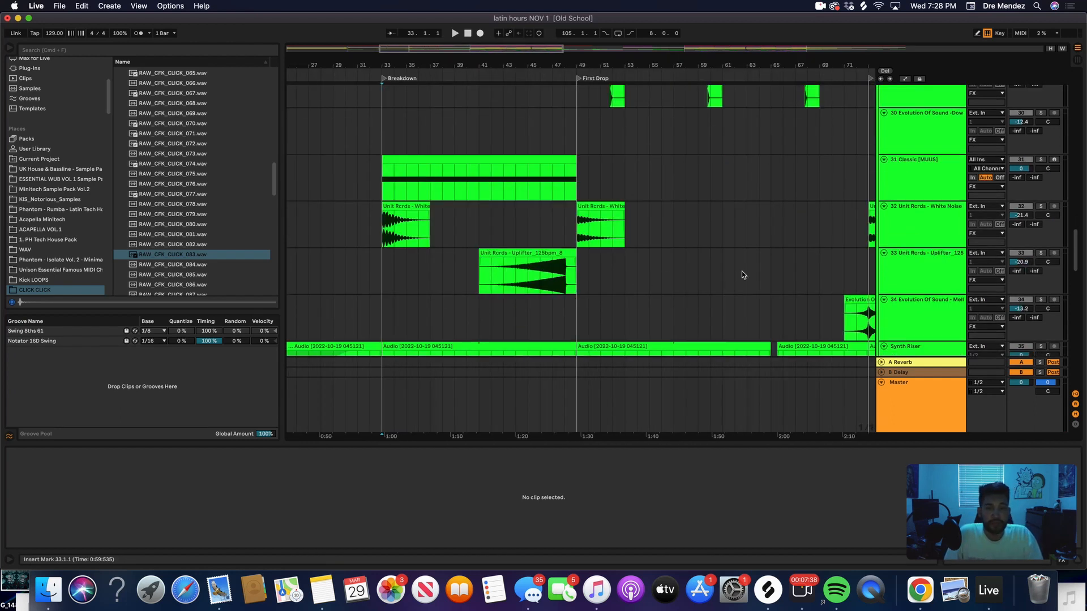
- Inspect the first FX PSH clip after the First Drop and play that track soloed from bar 51
{"action": "scroll", "coordinate": [741, 274], "scroll_direction": "up", "scroll_amount": 3}
{"action": "left_click", "coordinate": [610, 182]}
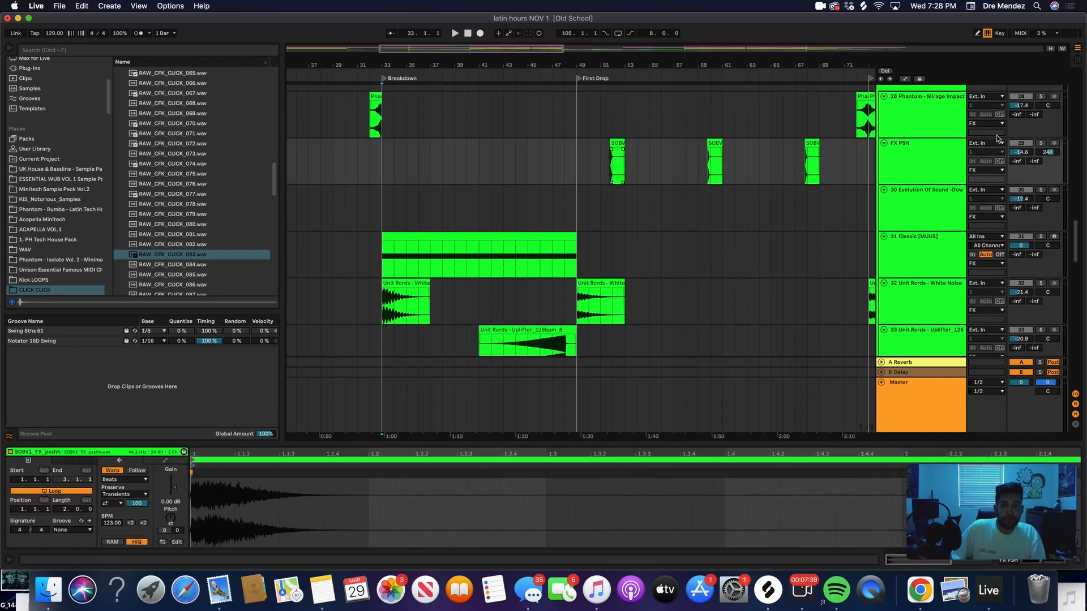
{"action": "mouse_move", "coordinate": [626, 148]}
{"action": "left_mouse_down"}
{"action": "mouse_move", "coordinate": [659, 147]}
{"action": "mouse_move", "coordinate": [625, 144]}
{"action": "left_mouse_up"}
{"action": "left_click", "coordinate": [619, 144]}
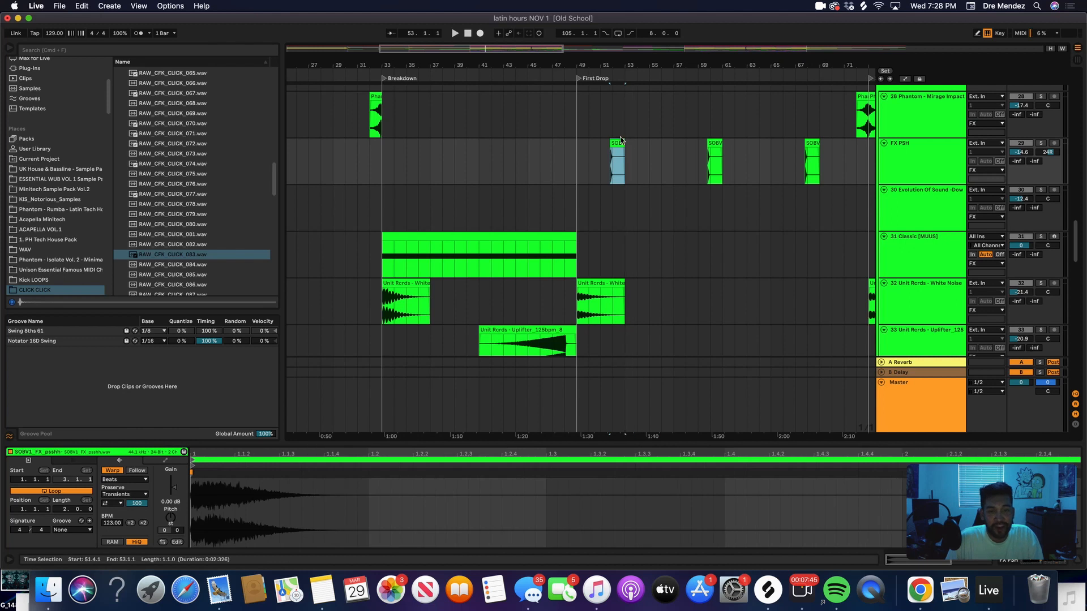
{"action": "left_click", "coordinate": [601, 124]}
{"action": "key", "text": "space"}
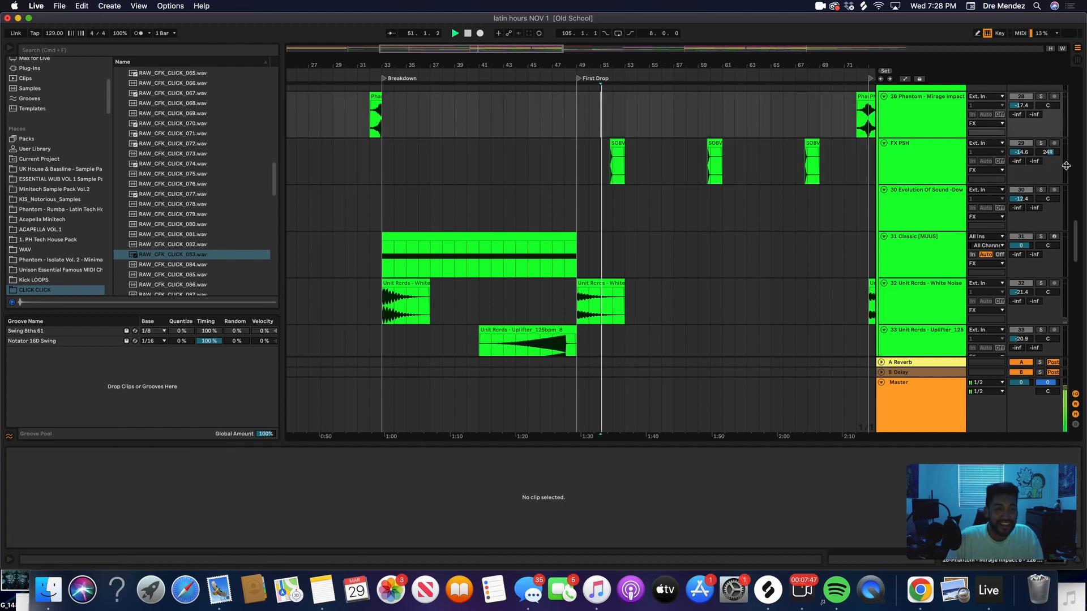
{"action": "left_click", "coordinate": [1039, 143]}
{"action": "scroll", "coordinate": [792, 162], "scroll_direction": "up", "scroll_amount": 2}
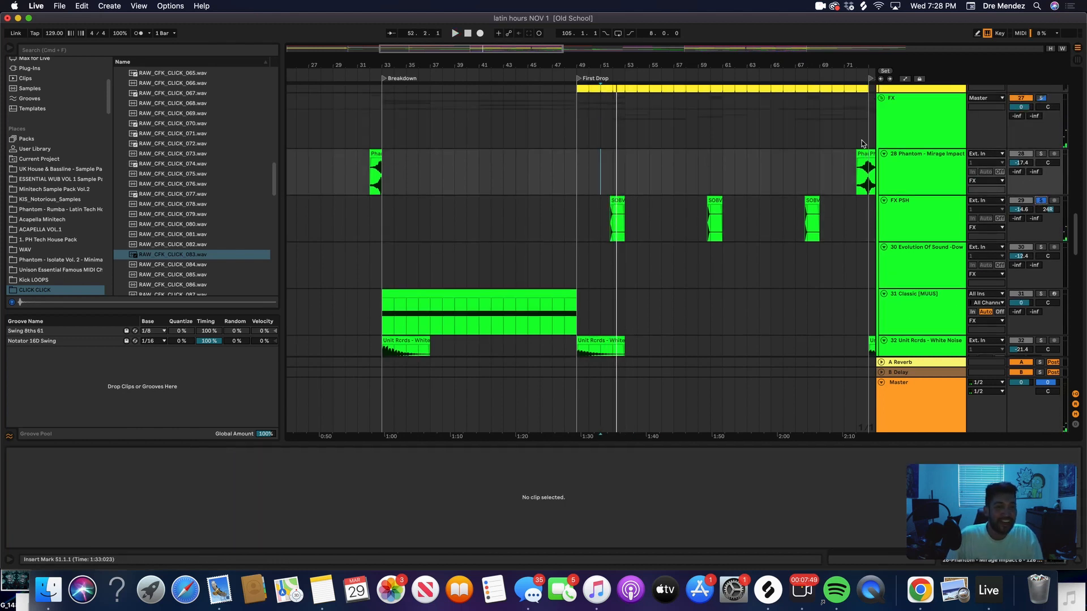
- Move the solo to the Phantom - Mirage Impact track and play it from just before the Second Breakdown
{"action": "left_click", "coordinate": [863, 144]}
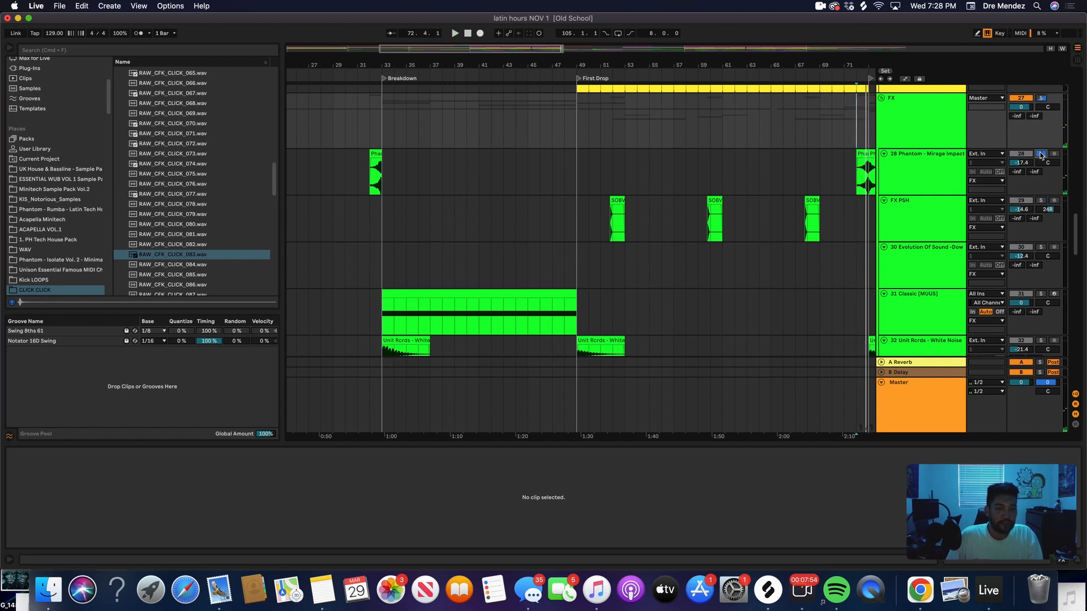
{"action": "key", "text": "space"}
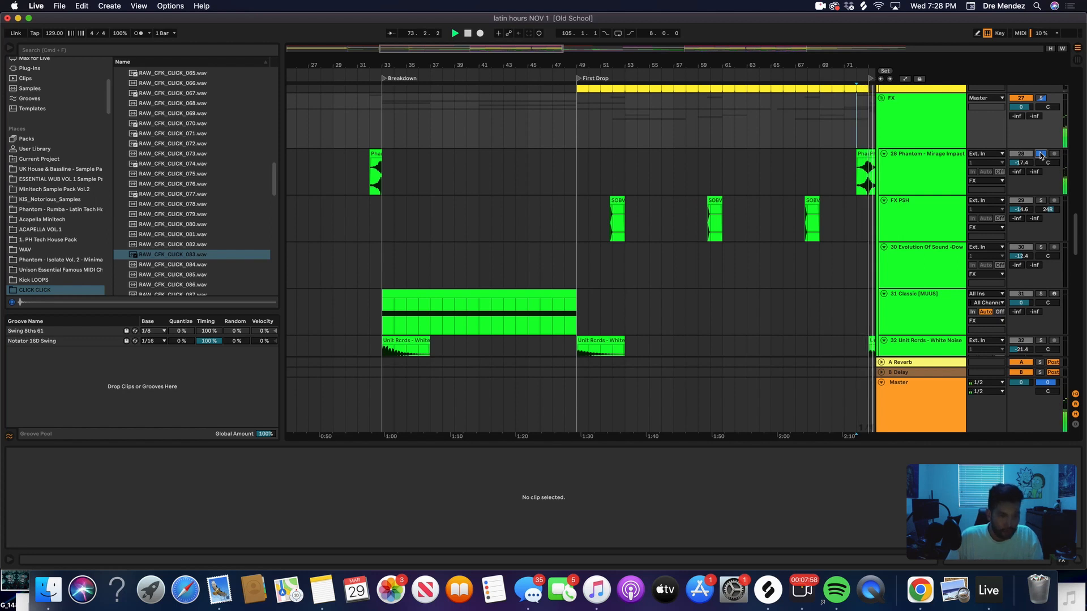
{"action": "left_click", "coordinate": [738, 153]}
{"action": "key", "text": "minus"}
{"action": "key", "text": "minus"}
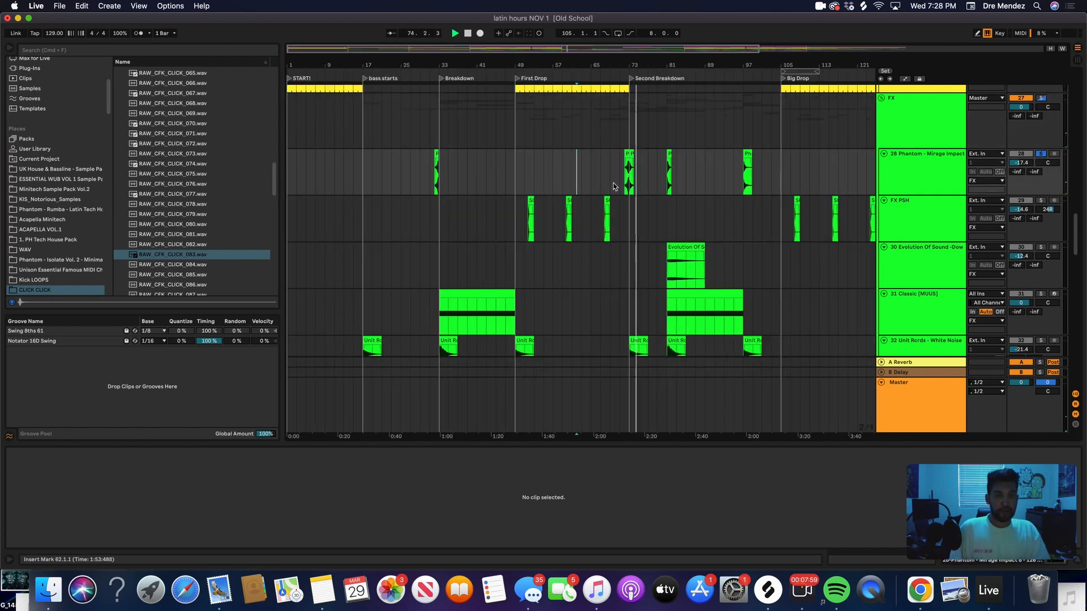
{"action": "scroll", "coordinate": [595, 221], "scroll_direction": "down", "scroll_amount": 2}
{"action": "key", "text": "plus"}
{"action": "key", "text": "minus"}
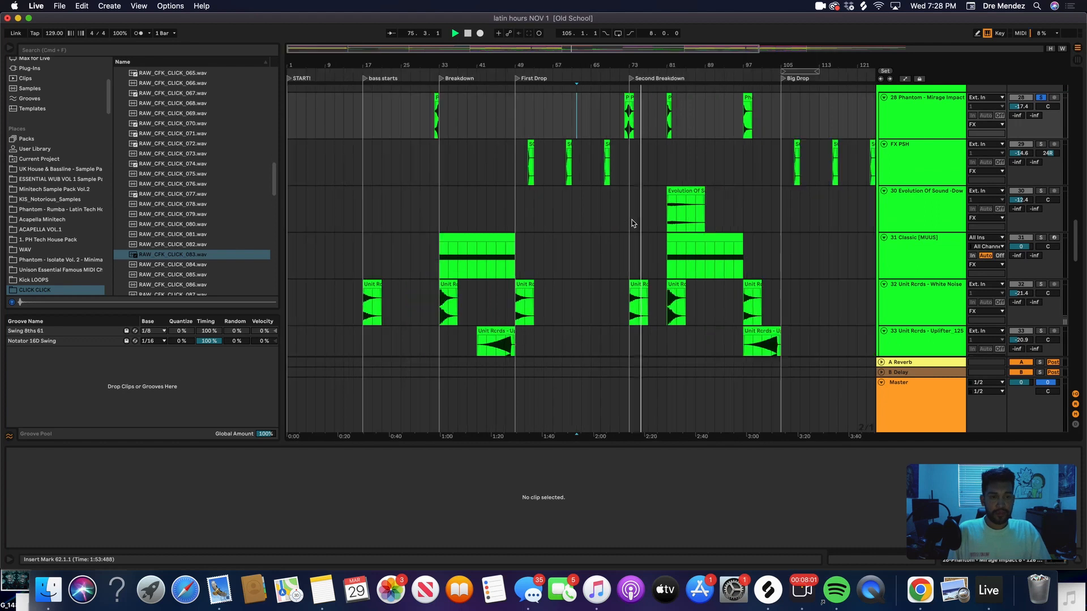
- Show the Classic [MUUS] track's devices and play the track soloed from the Breakdown and from bar 44
{"action": "left_click", "coordinate": [442, 227]}
{"action": "key", "text": "plus"}
{"action": "key", "text": "minus"}
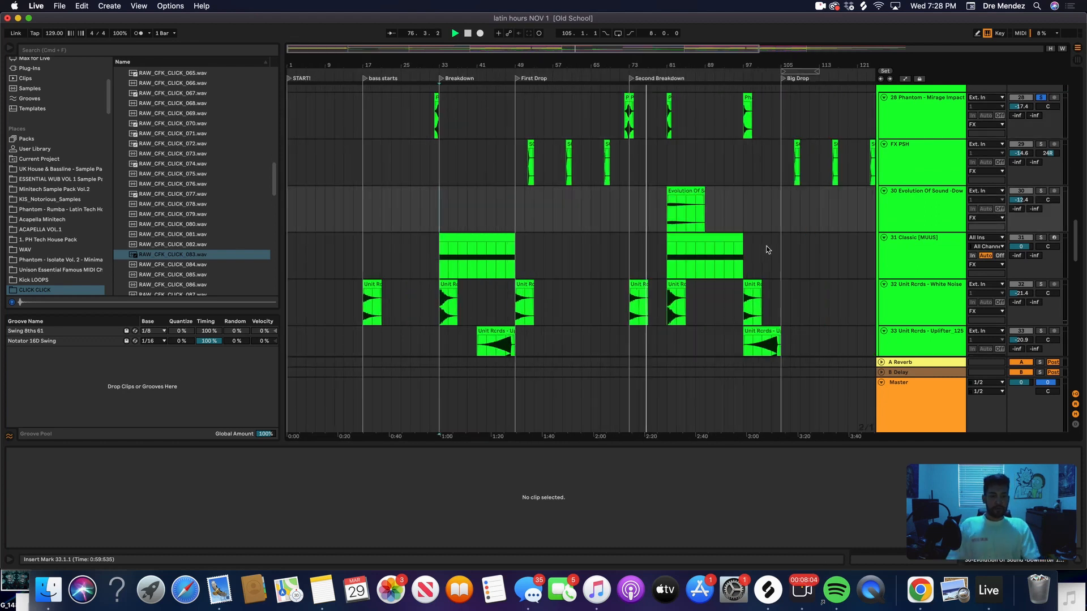
{"action": "left_click", "coordinate": [928, 248]}
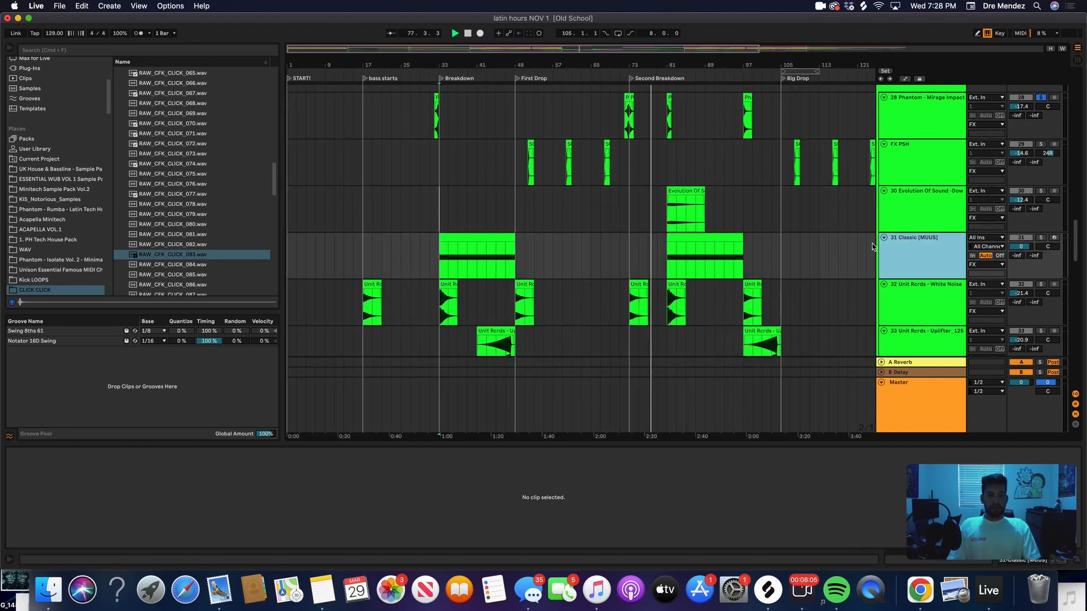
{"action": "key", "text": "plus"}
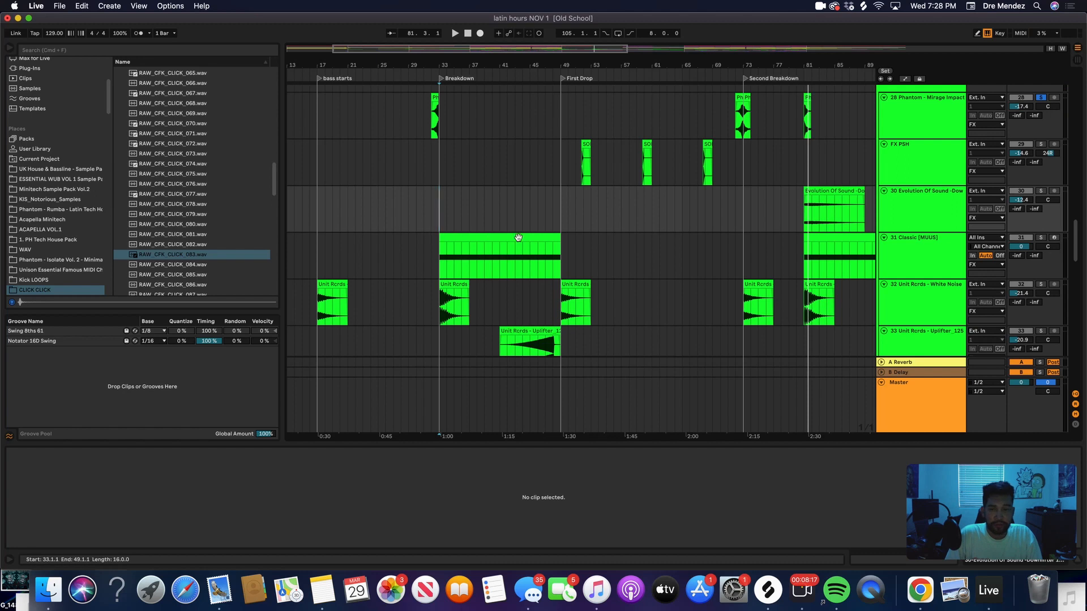
{"action": "left_click", "coordinate": [945, 252]}
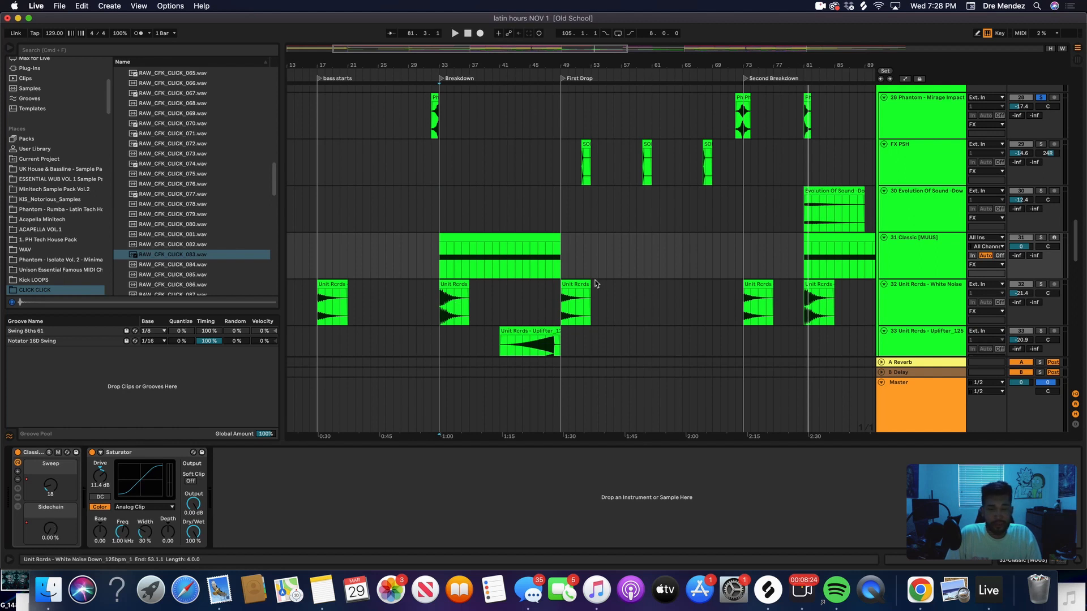
{"action": "left_click", "coordinate": [523, 224]}
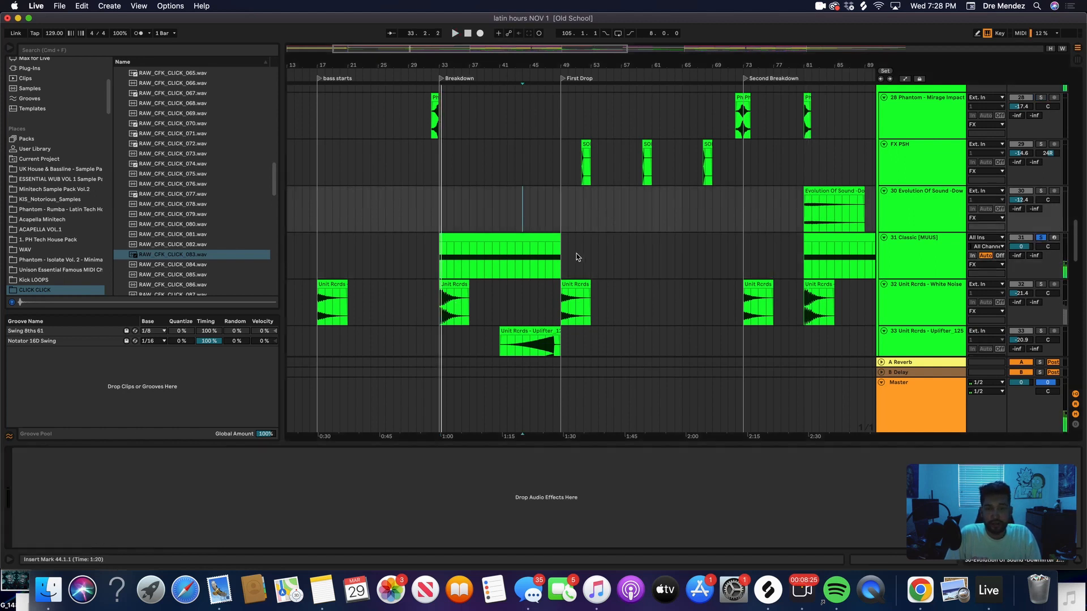
{"action": "key", "text": "space"}
- Search the browser for "muus" across all results
{"action": "left_click", "coordinate": [57, 50]}
{"action": "type", "text": "muus"}
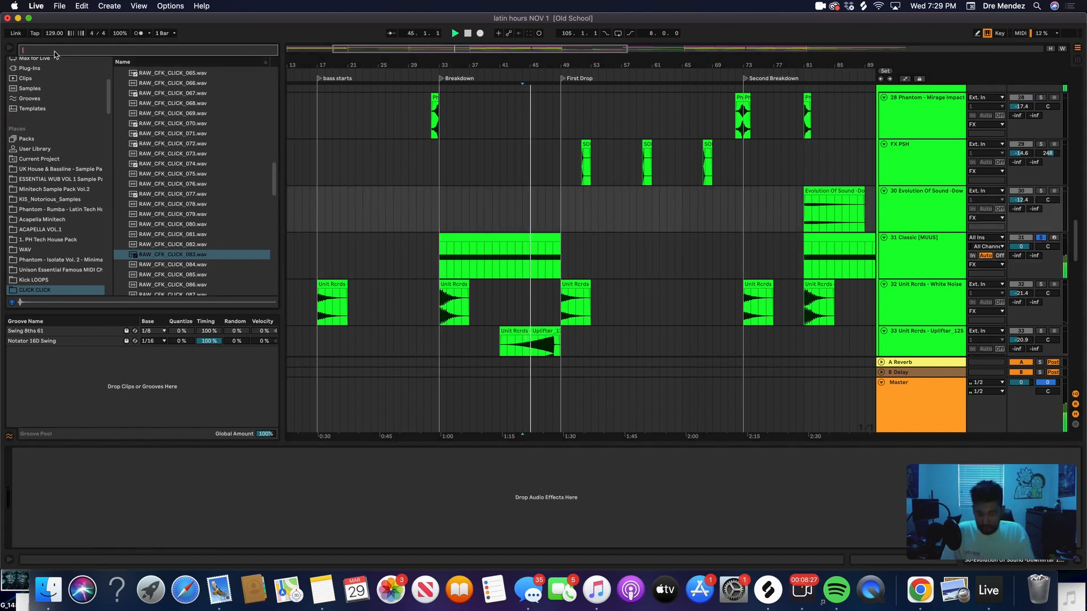
{"action": "left_click", "coordinate": [32, 108]}
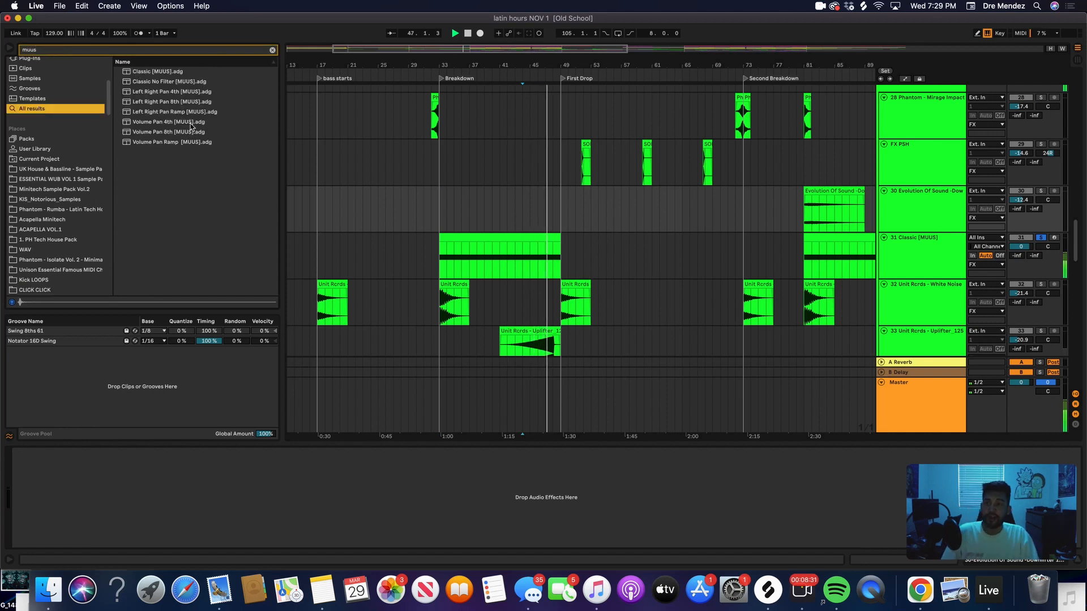
- Listen to the Left Right Pan 4th [MUUS] track soloed in the Second Breakdown, and stop playback
{"action": "scroll", "coordinate": [614, 258], "scroll_direction": "down", "scroll_amount": 2}
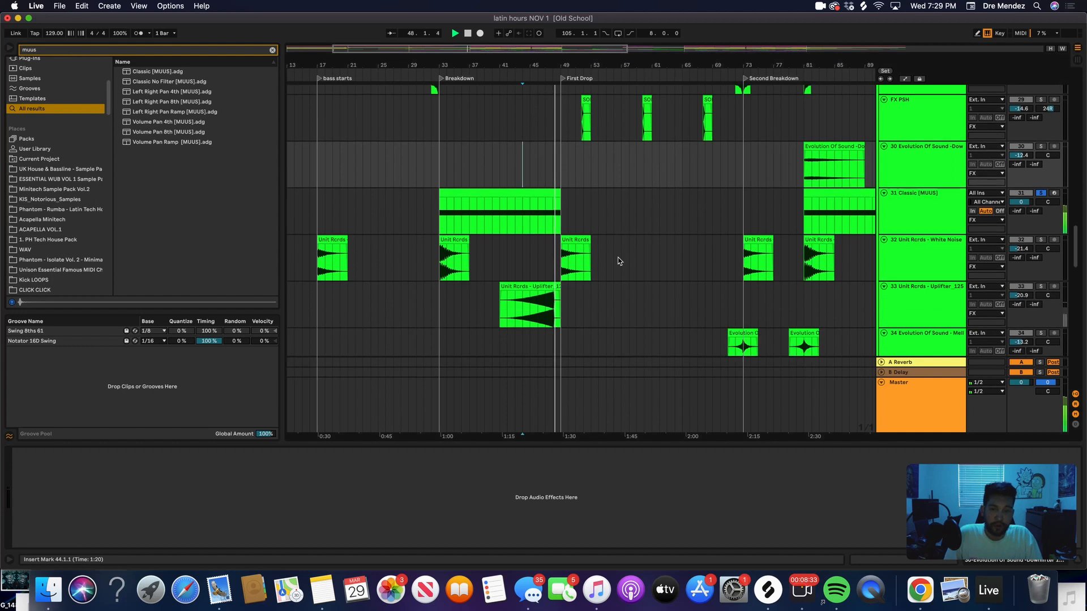
{"action": "scroll", "coordinate": [619, 260], "scroll_direction": "down", "scroll_amount": 6}
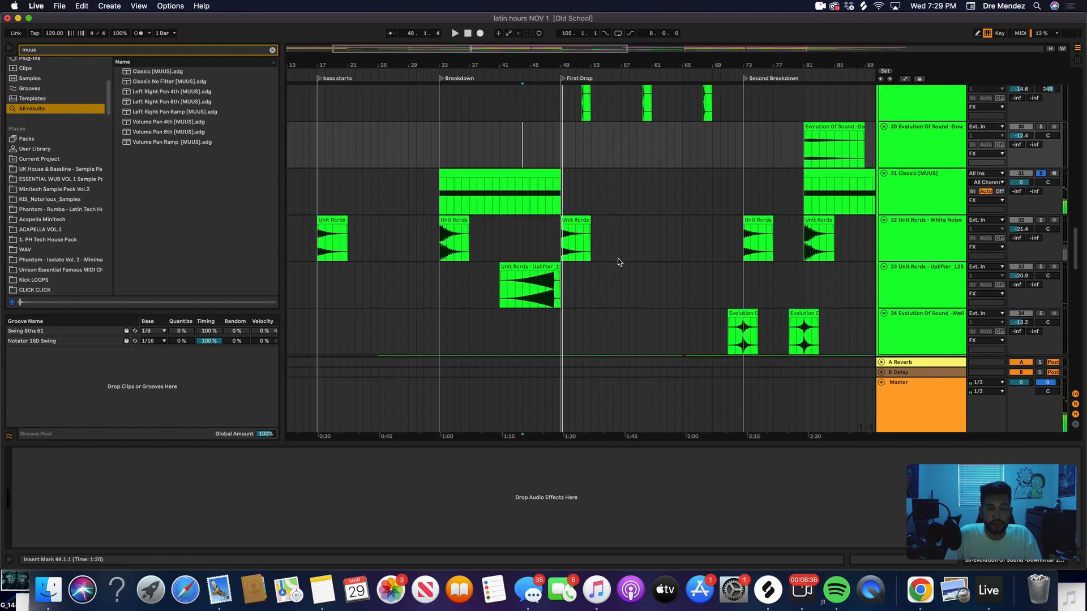
{"action": "left_click", "coordinate": [786, 281]}
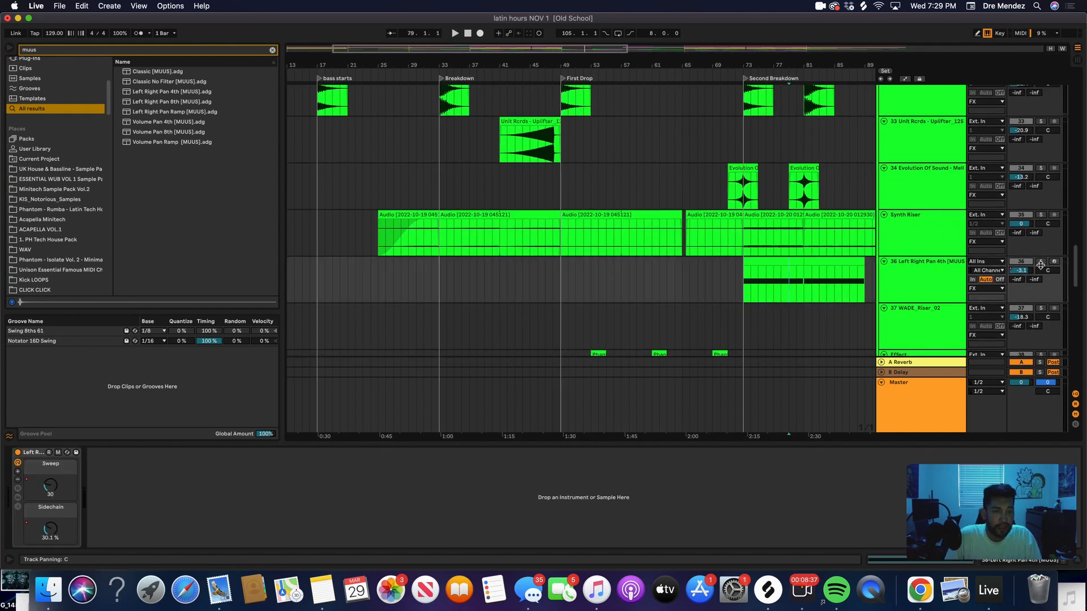
{"action": "left_click", "coordinate": [748, 276]}
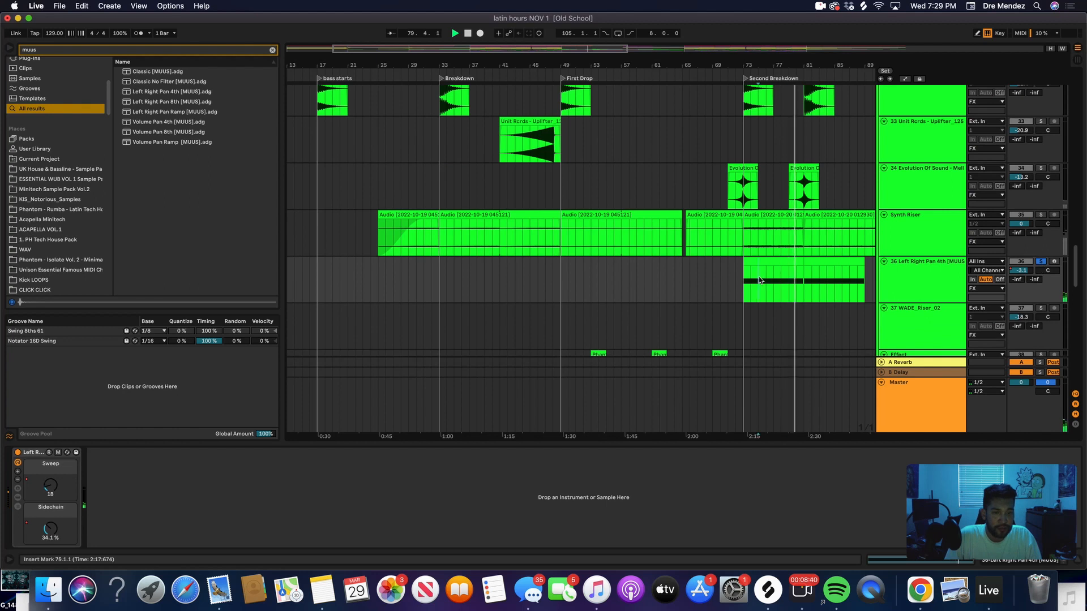
{"action": "key", "text": "space"}
{"action": "key", "text": "space"}
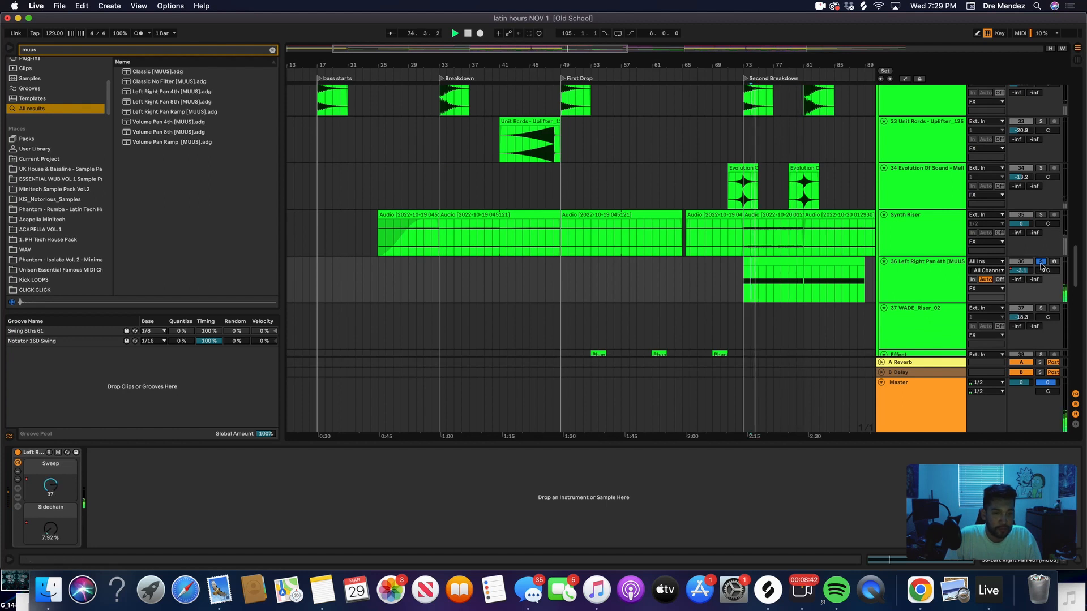
{"action": "left_click", "coordinate": [636, 262]}
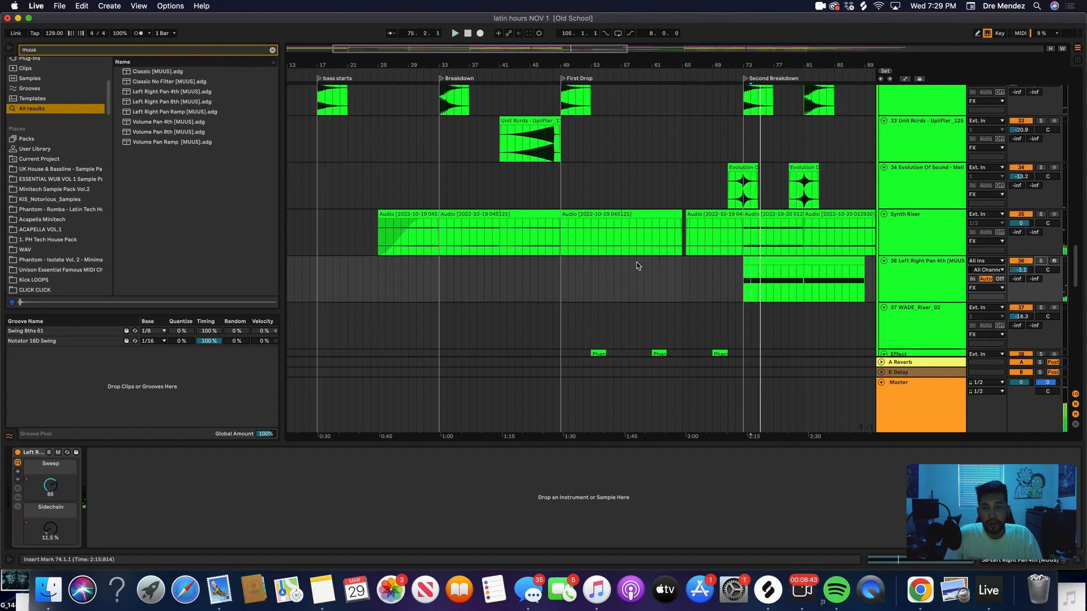
{"action": "key", "text": "space"}
- Listen to the LATIN LOOP track soloed from bar 33 and from bar 46, and turn its solo off
{"action": "scroll", "coordinate": [636, 263], "scroll_direction": "down", "scroll_amount": 5}
{"action": "scroll", "coordinate": [523, 283], "scroll_direction": "down", "scroll_amount": 4}
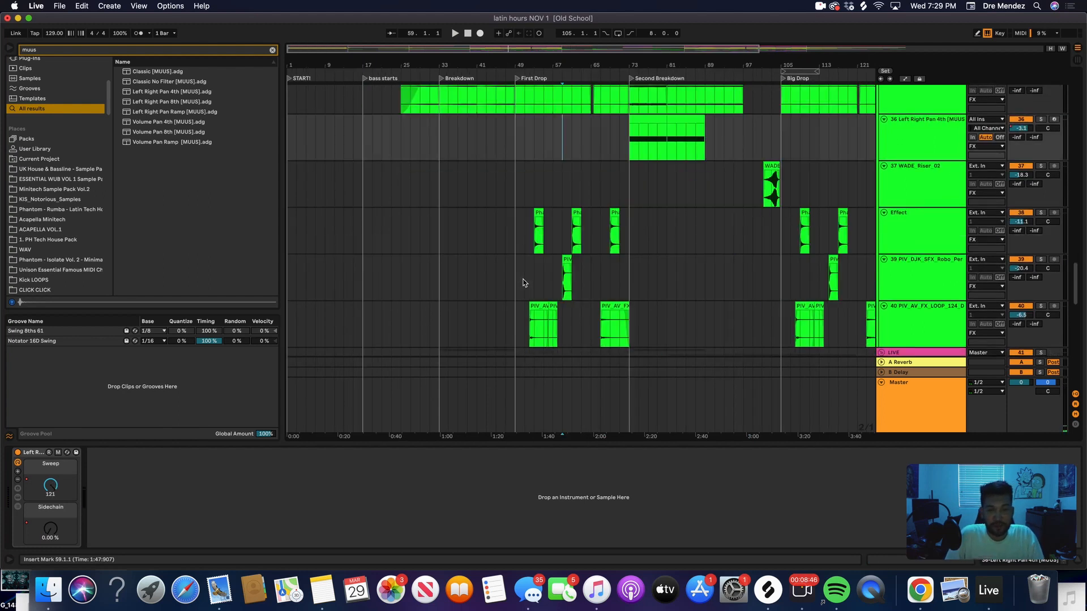
{"action": "scroll", "coordinate": [408, 286], "scroll_direction": "down", "scroll_amount": 3}
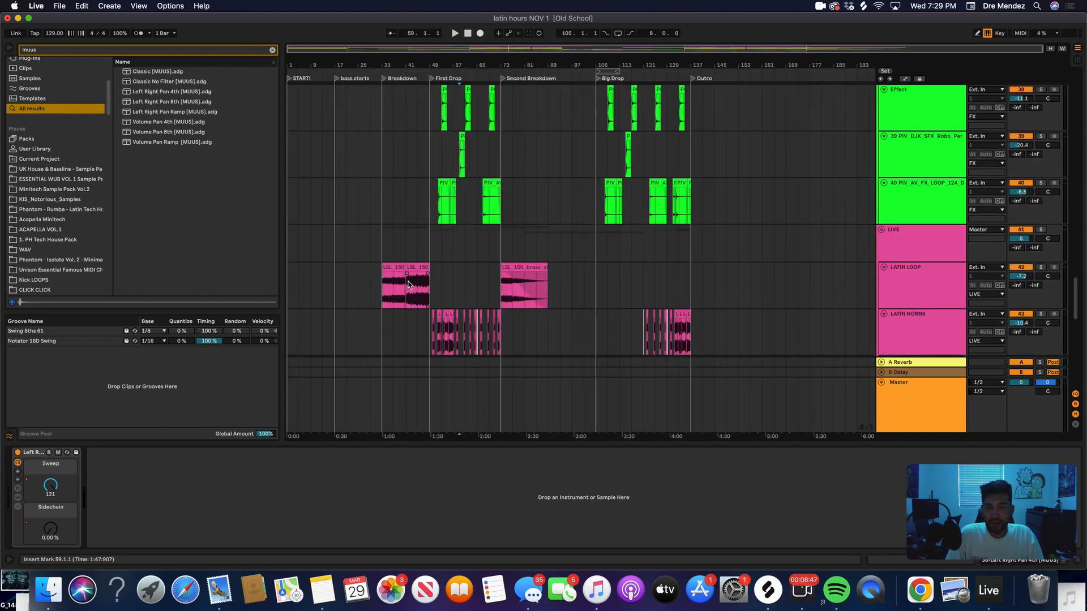
{"action": "left_click", "coordinate": [382, 234]}
{"action": "scroll", "coordinate": [512, 278], "scroll_direction": "up", "scroll_amount": 5}
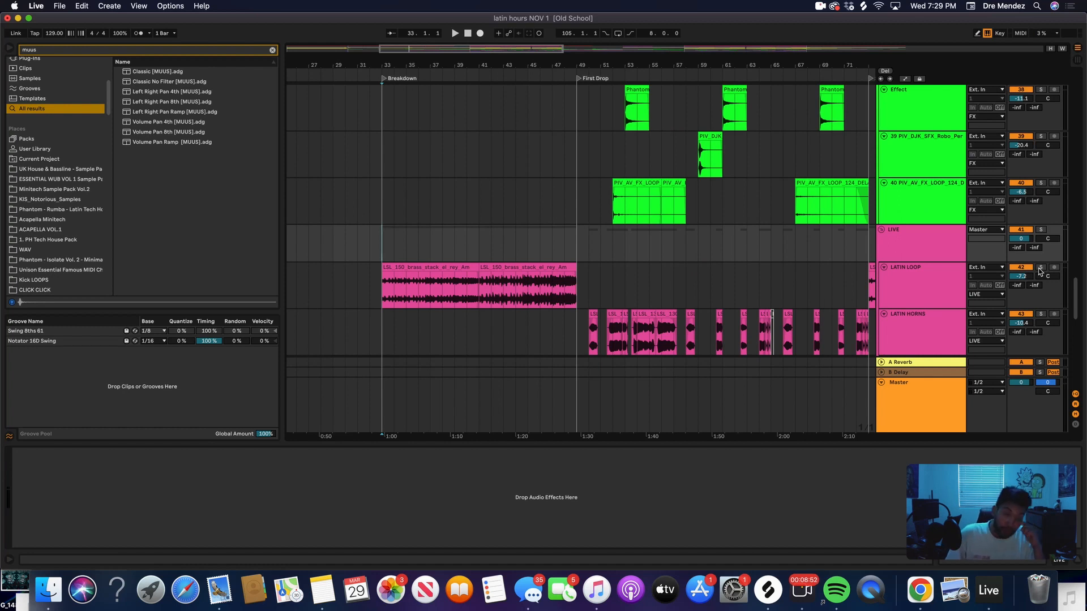
{"action": "left_click", "coordinate": [1040, 267]}
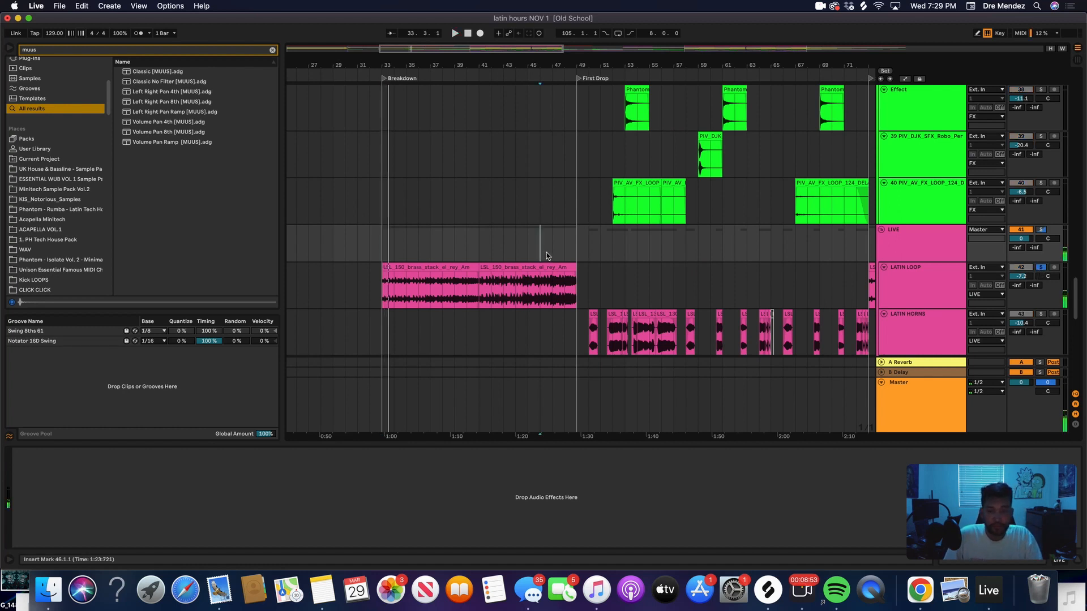
{"action": "key", "text": "space"}
{"action": "key", "text": "space"}
{"action": "left_click", "coordinate": [1040, 267]}
{"action": "key", "text": "space"}
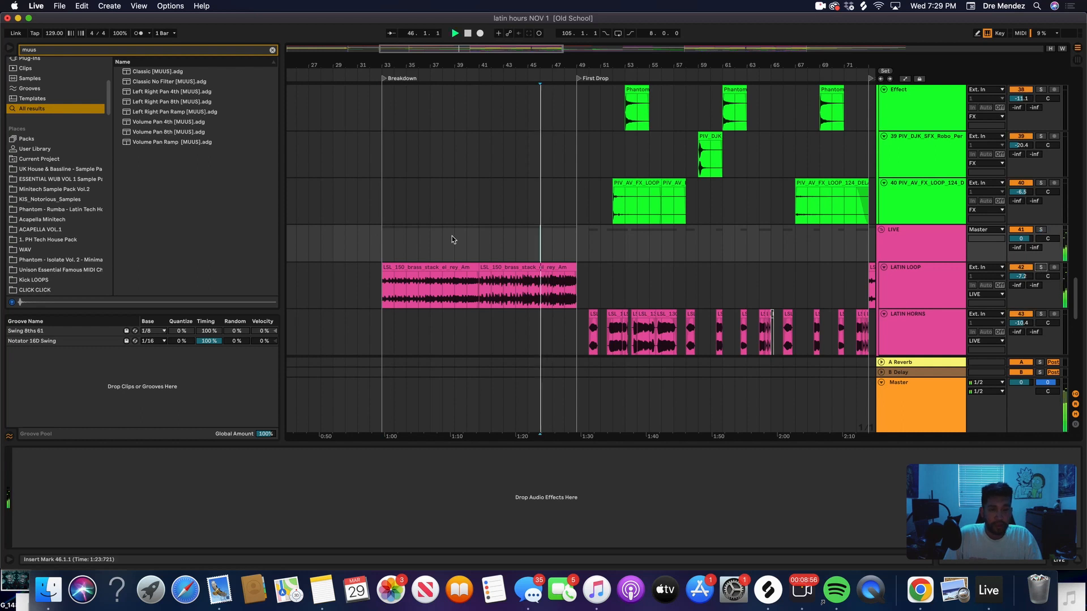
- Solo the Synth Riser track and play it from bar 29, before the Breakdown
{"action": "scroll", "coordinate": [455, 215], "scroll_direction": "up", "scroll_amount": 1}
{"action": "left_click", "coordinate": [456, 196]}
{"action": "scroll", "coordinate": [461, 227], "scroll_direction": "up", "scroll_amount": 5}
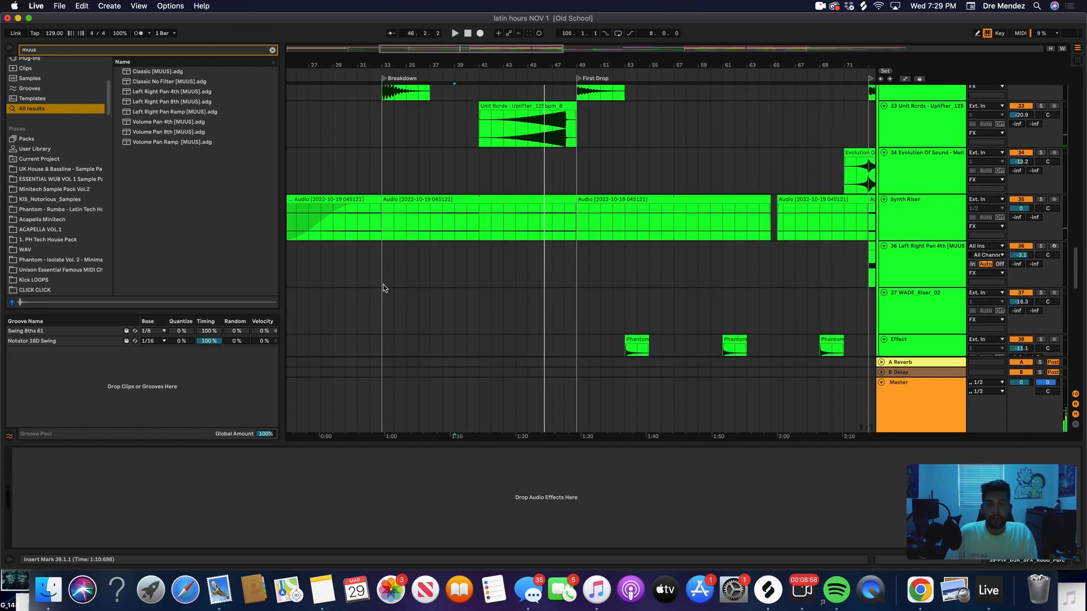
{"action": "key", "text": "minus"}
{"action": "left_click", "coordinate": [381, 271]}
{"action": "key", "text": "plus"}
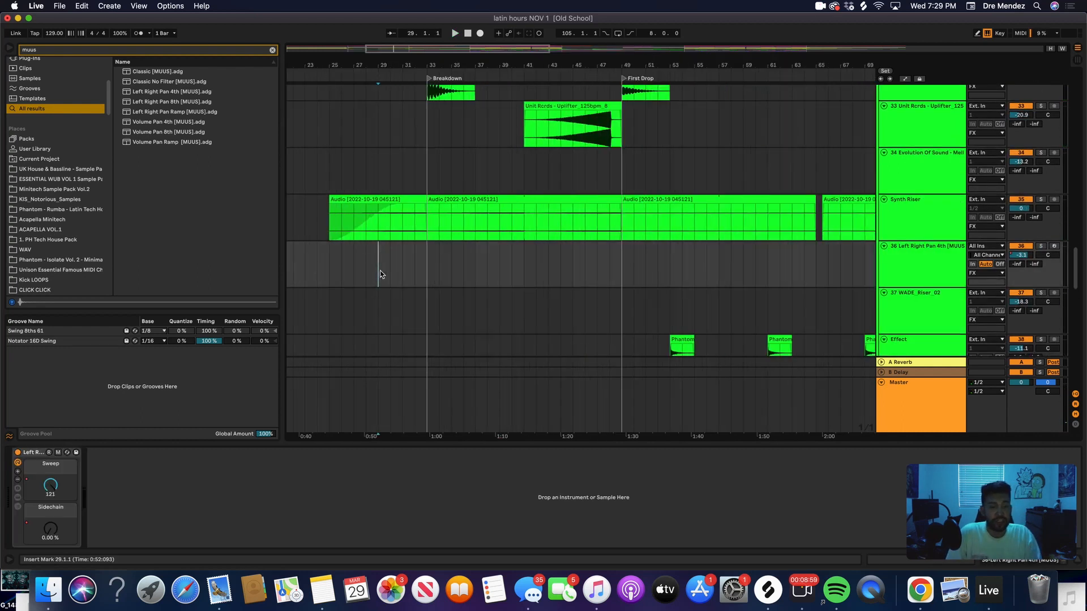
{"action": "key", "text": "plus"}
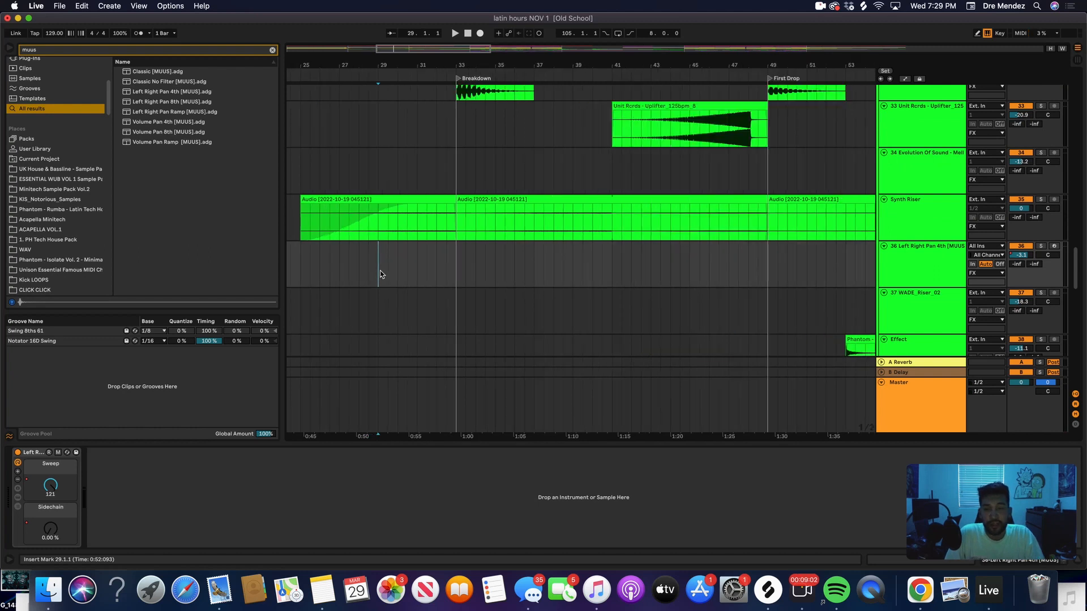
{"action": "left_click", "coordinate": [1039, 199]}
{"action": "key", "text": "space"}
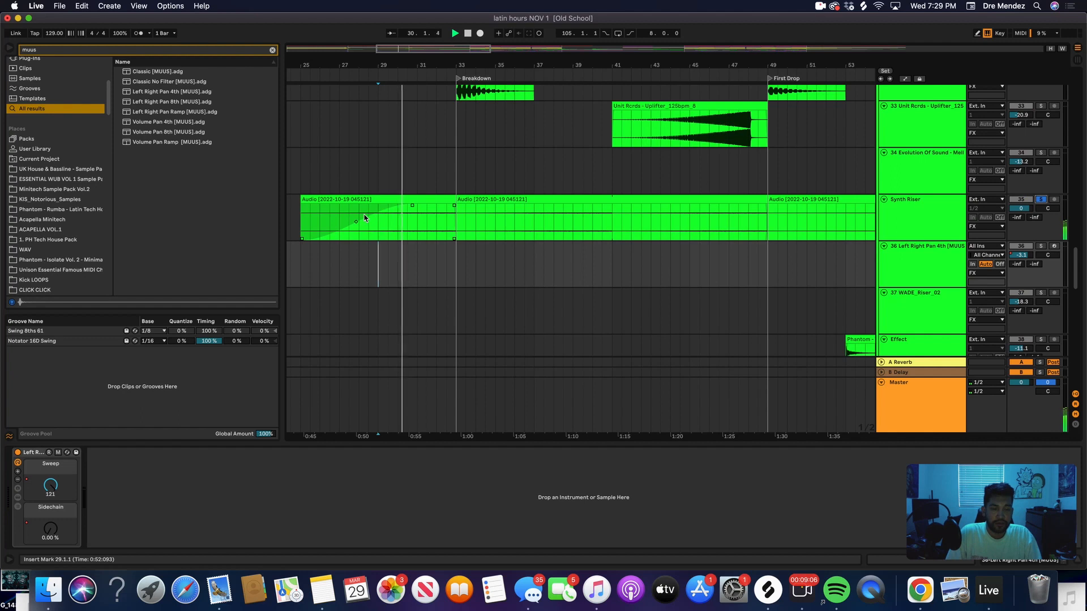
{"action": "scroll", "coordinate": [929, 223], "scroll_direction": "down", "scroll_amount": 10}
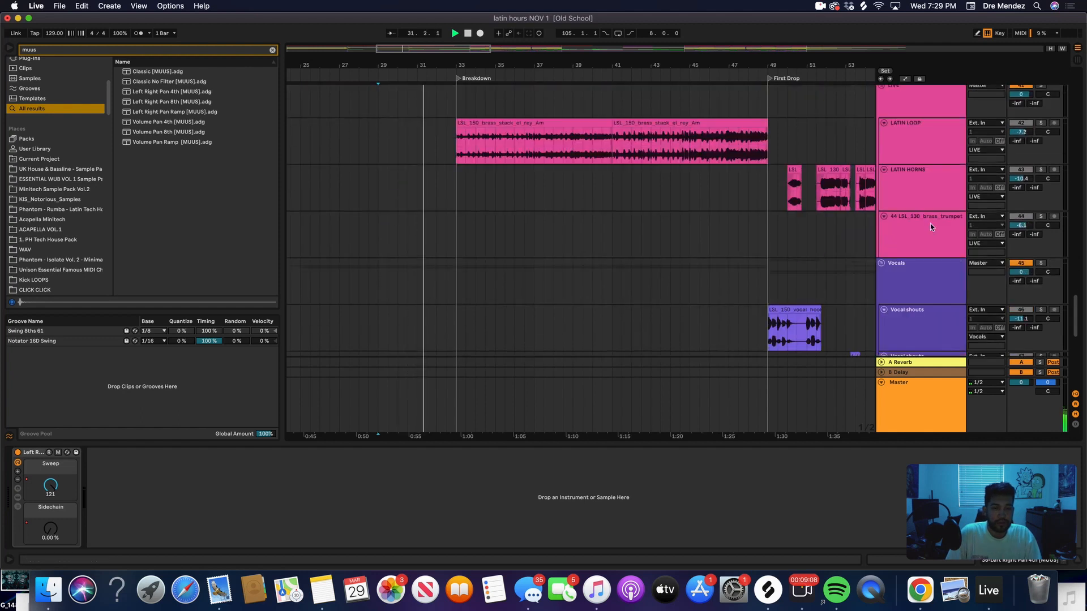
- Solo the LATIN LOOP track as playback enters the Breakdown, stop playback, and show the track's device chain
{"action": "left_click", "coordinate": [1040, 123]}
{"action": "scroll", "coordinate": [715, 212], "scroll_direction": "up", "scroll_amount": 5}
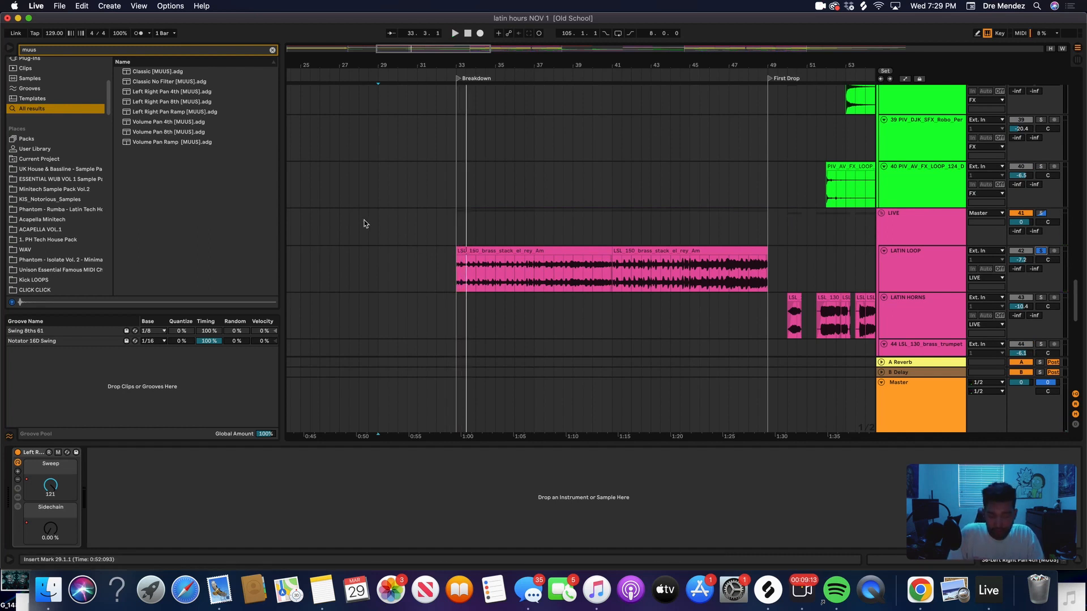
{"action": "scroll", "coordinate": [364, 223], "scroll_direction": "up", "scroll_amount": 5}
{"action": "scroll", "coordinate": [529, 308], "scroll_direction": "down", "scroll_amount": 8}
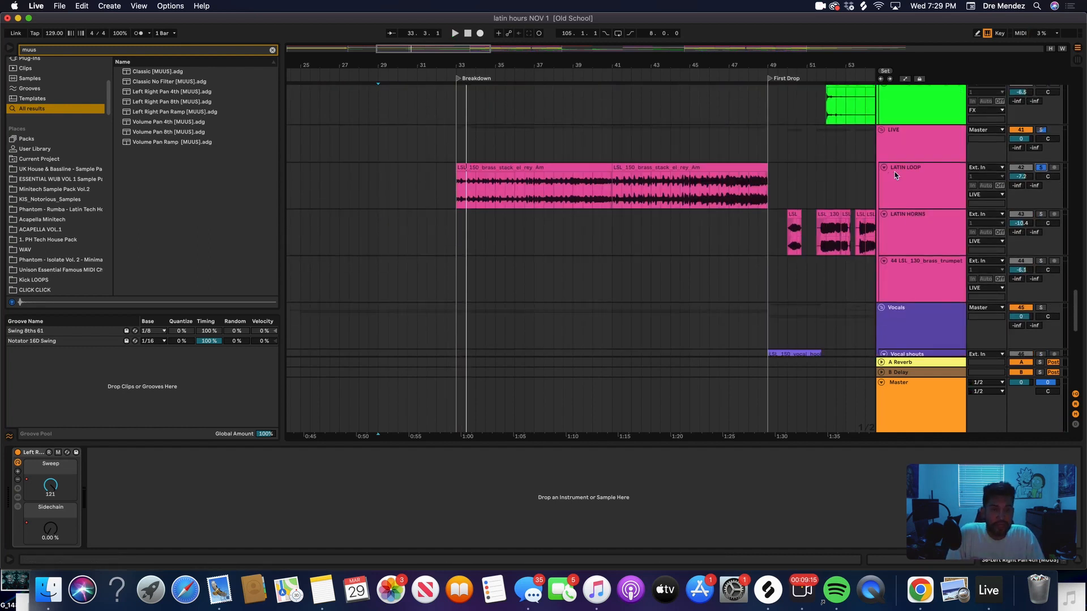
{"action": "left_click", "coordinate": [896, 174]}
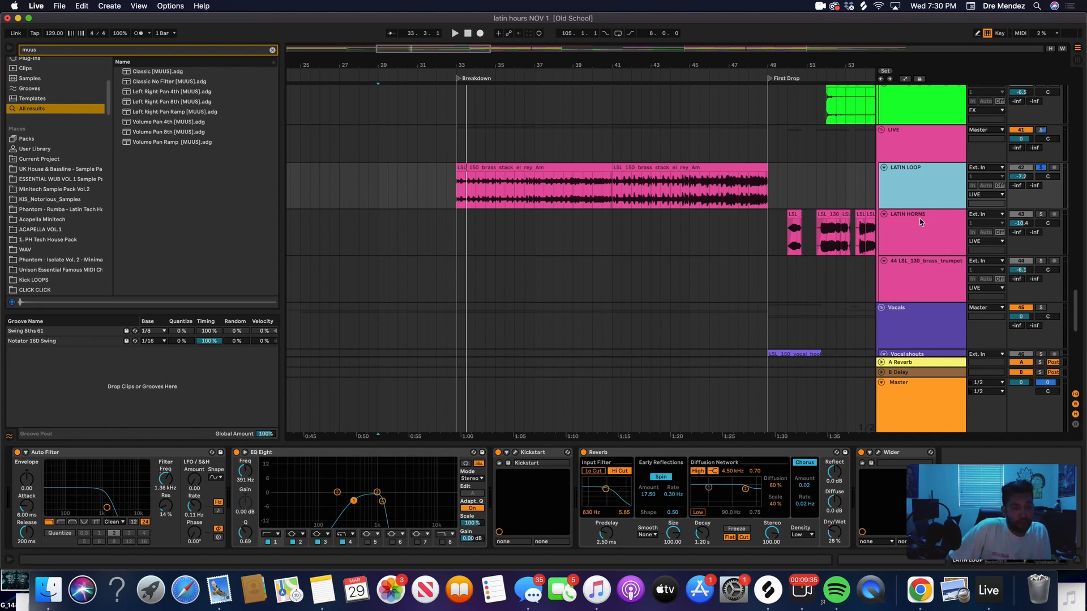
- Lengthen the fade-in of the first Synth Riser clip up to the Breakdown, and play it from bar 31
{"action": "scroll", "coordinate": [601, 314], "scroll_direction": "up", "scroll_amount": 10}
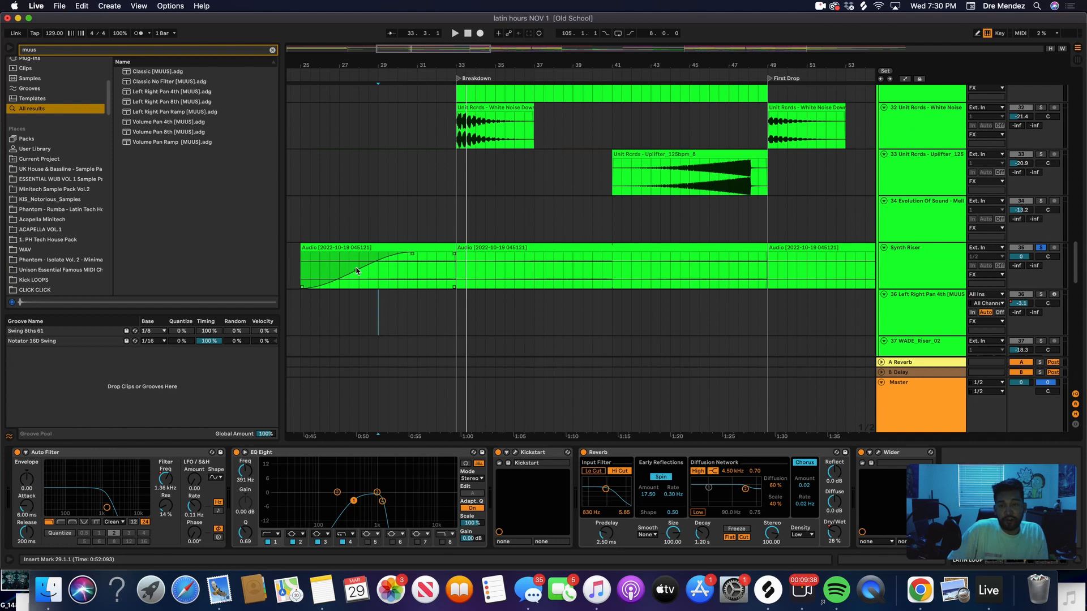
{"action": "left_click_drag", "start_coordinate": [404, 258], "coordinate": [380, 278]}
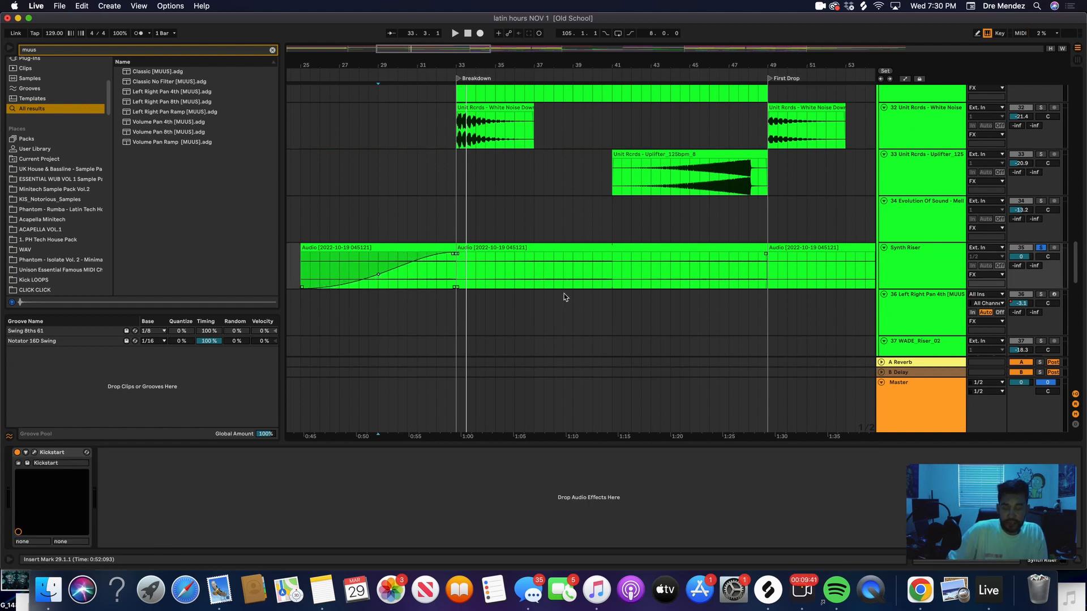
{"action": "key", "text": "minus"}
{"action": "key", "text": "minus"}
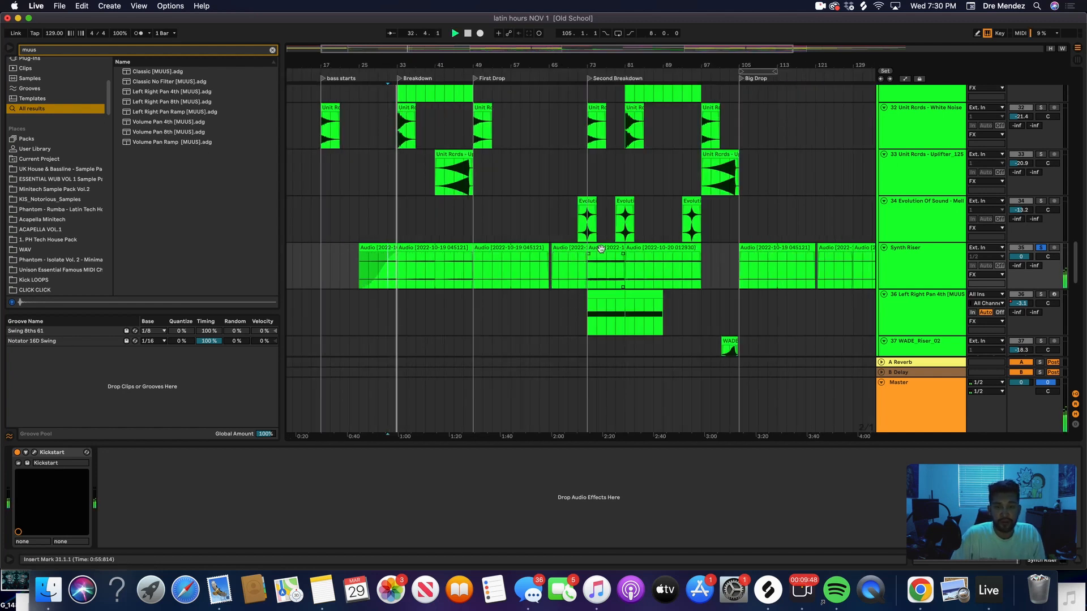
- Play the soloed Synth Riser track from the Second Breakdown at bar 73, and inspect its Kickstart sidechain curve
{"action": "left_click", "coordinate": [586, 275]}
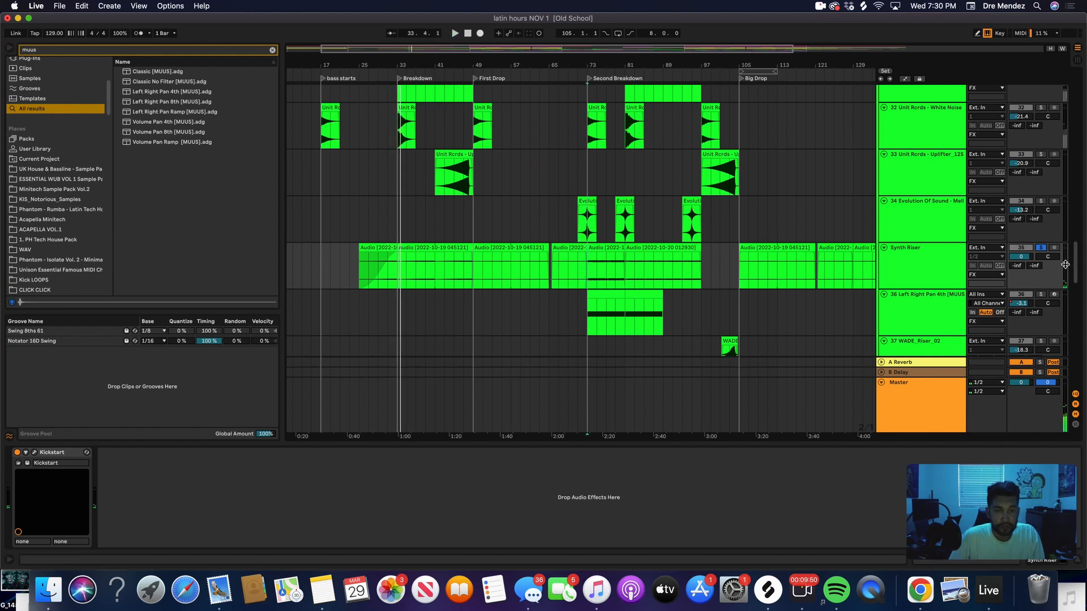
{"action": "key", "text": "space"}
{"action": "left_click", "coordinate": [936, 261]}
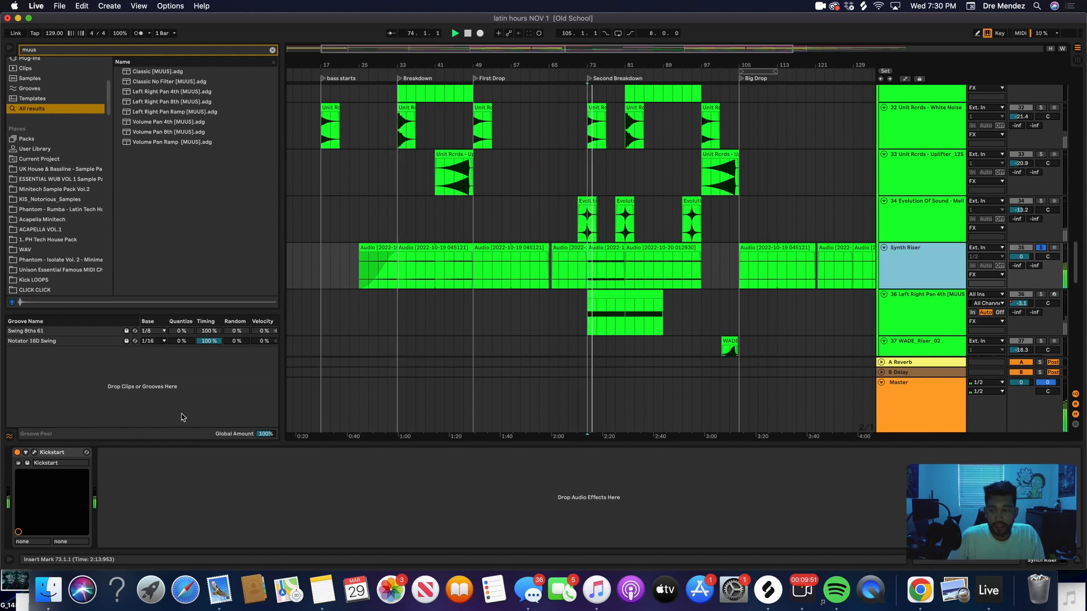
{"action": "left_click", "coordinate": [34, 454]}
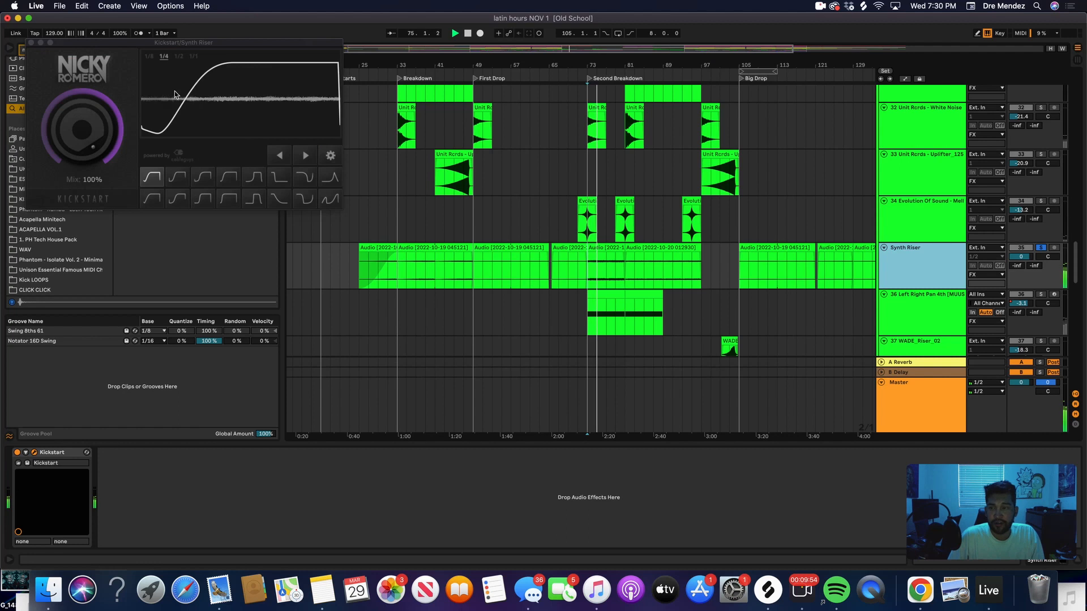
{"action": "left_click", "coordinate": [31, 43]}
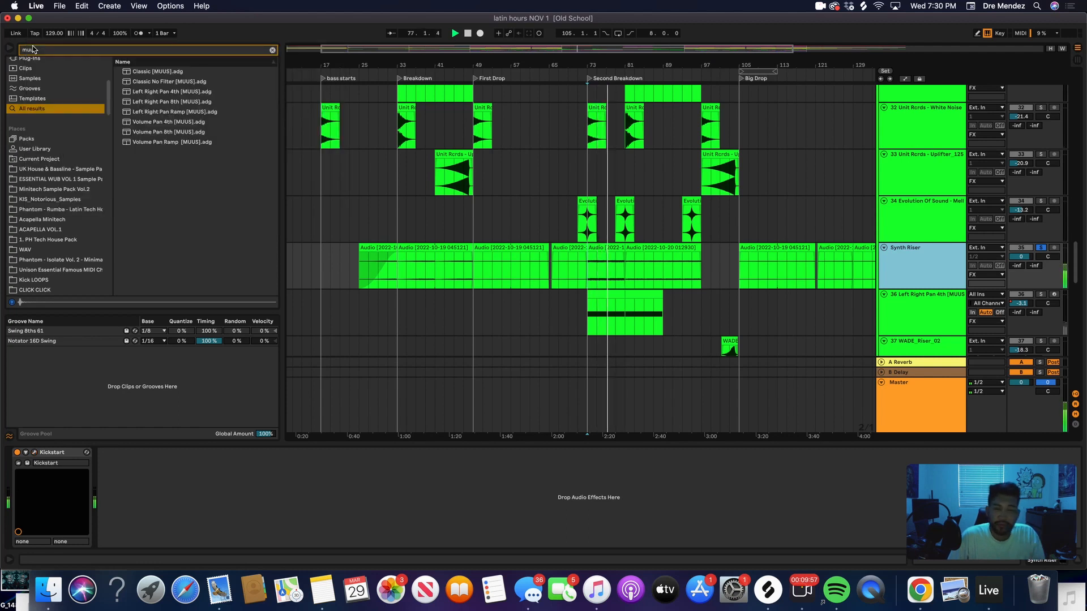
{"action": "type", "text": "s"}
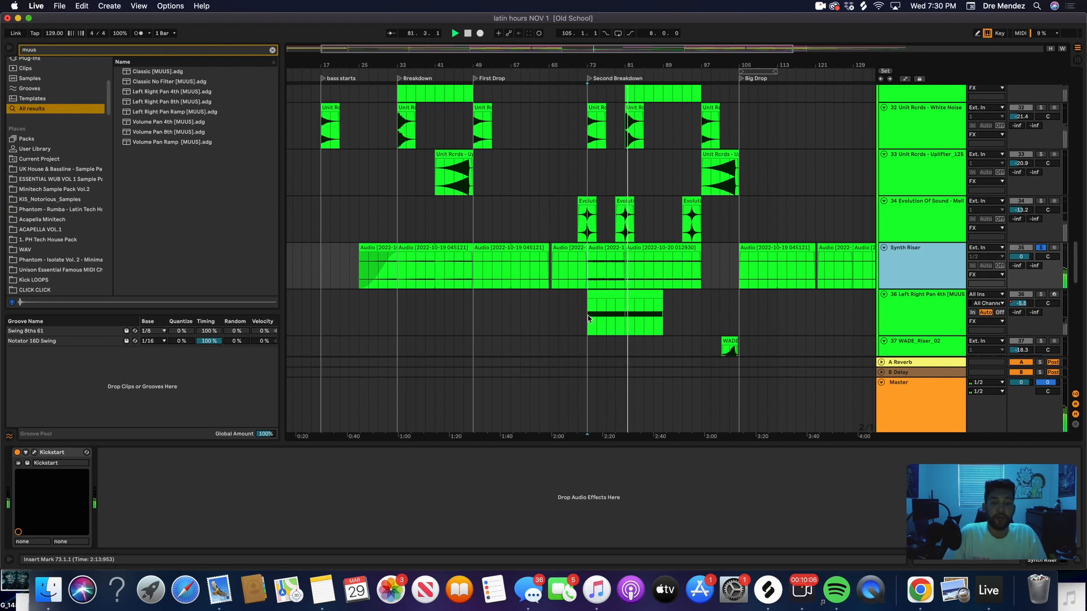
- Solo the whole LIVE group instead of LATIN LOOP, play it from bar 41, and show the LATIN LOOP devices
{"action": "left_click", "coordinate": [710, 311]}
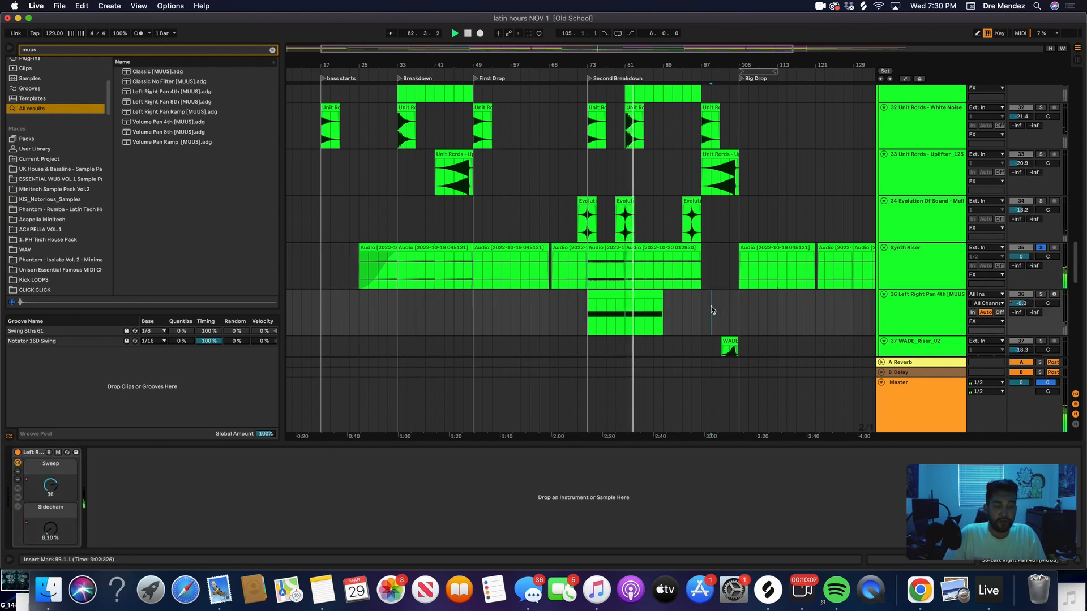
{"action": "scroll", "coordinate": [616, 296], "scroll_direction": "down", "scroll_amount": 10}
{"action": "scroll", "coordinate": [615, 292], "scroll_direction": "up", "scroll_amount": 5}
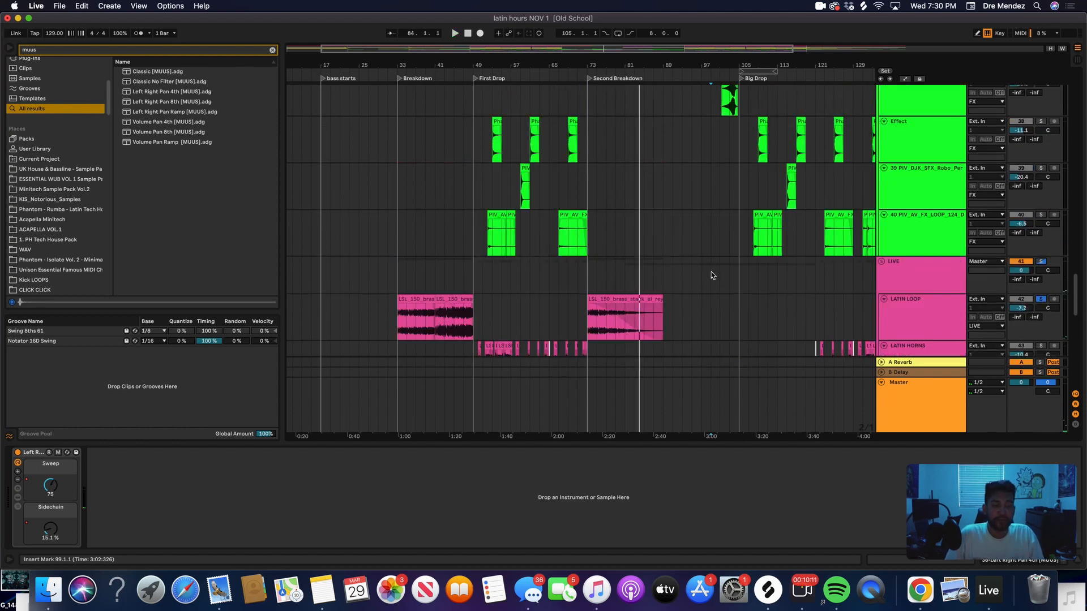
{"action": "scroll", "coordinate": [540, 291], "scroll_direction": "down", "scroll_amount": 5}
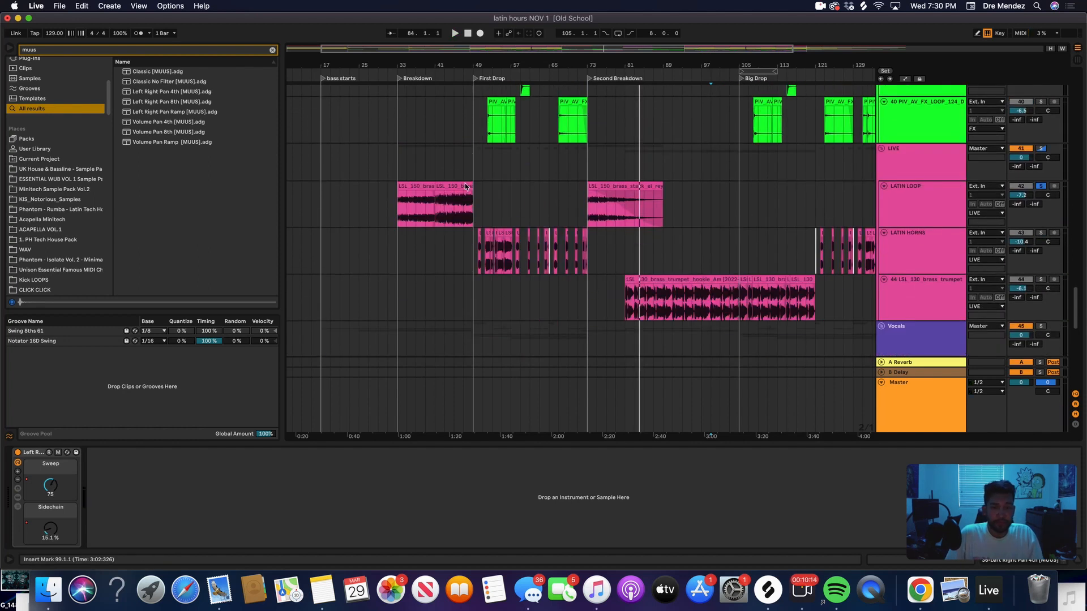
{"action": "left_click", "coordinate": [440, 176]}
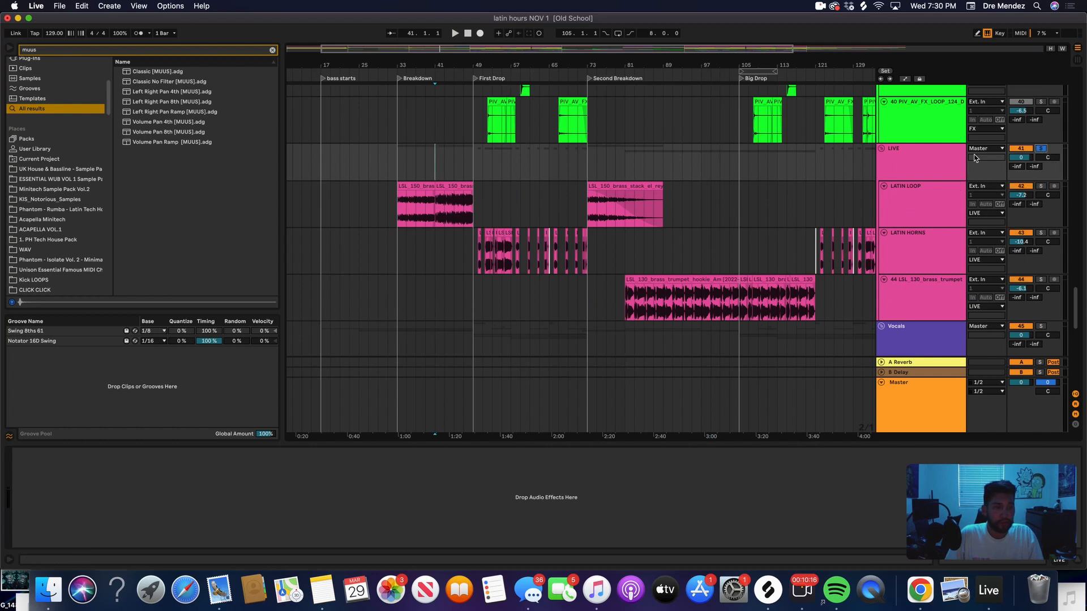
{"action": "key", "text": "space"}
{"action": "left_click", "coordinate": [915, 208]}
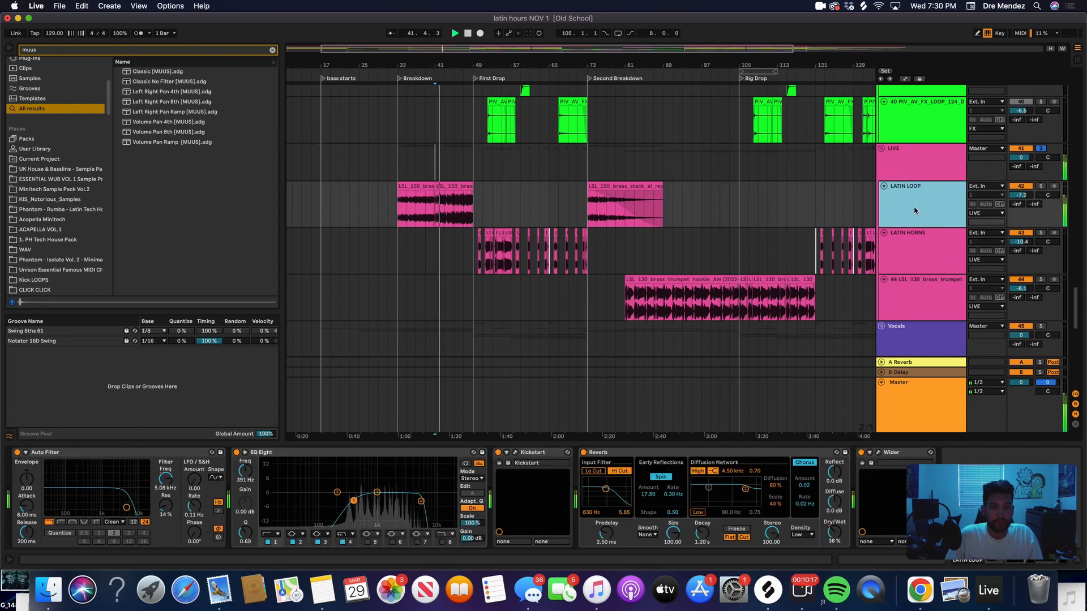
- Examine the Wider Amount and Auto Filter Frequency automation on the LATIN LOOP track, playing the rest of the Breakdown
{"action": "left_click", "coordinate": [887, 453]}
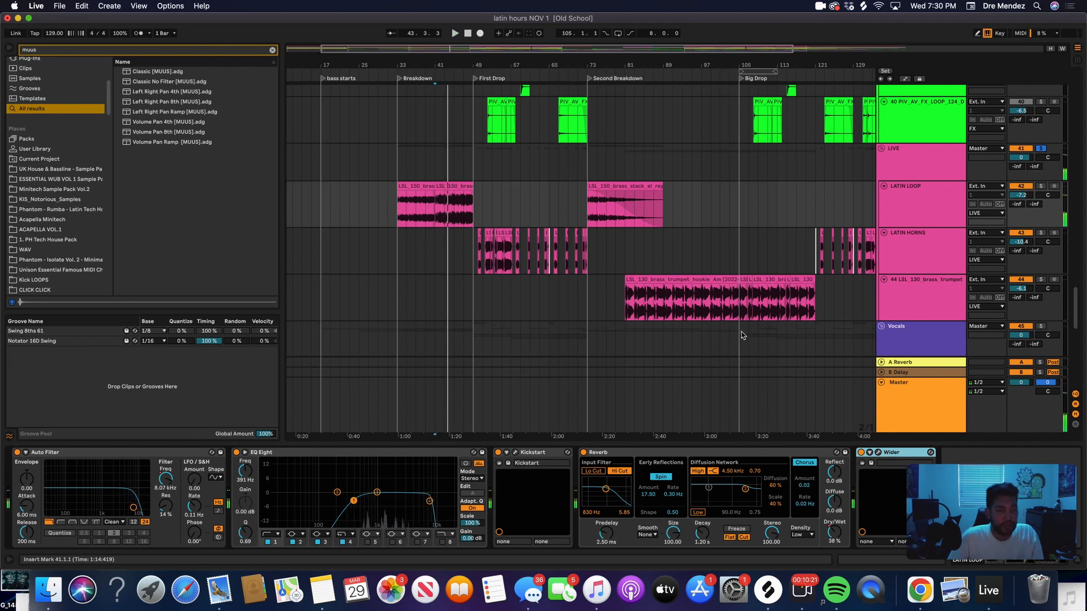
{"action": "left_click", "coordinate": [908, 80]}
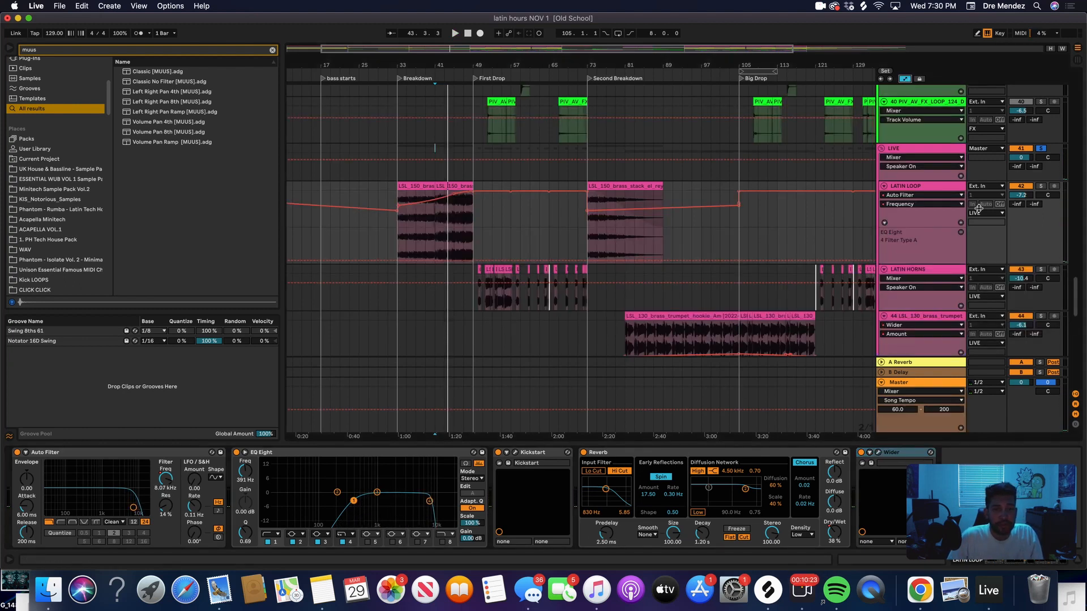
{"action": "left_click", "coordinate": [950, 197]}
{"action": "left_click", "coordinate": [895, 243]}
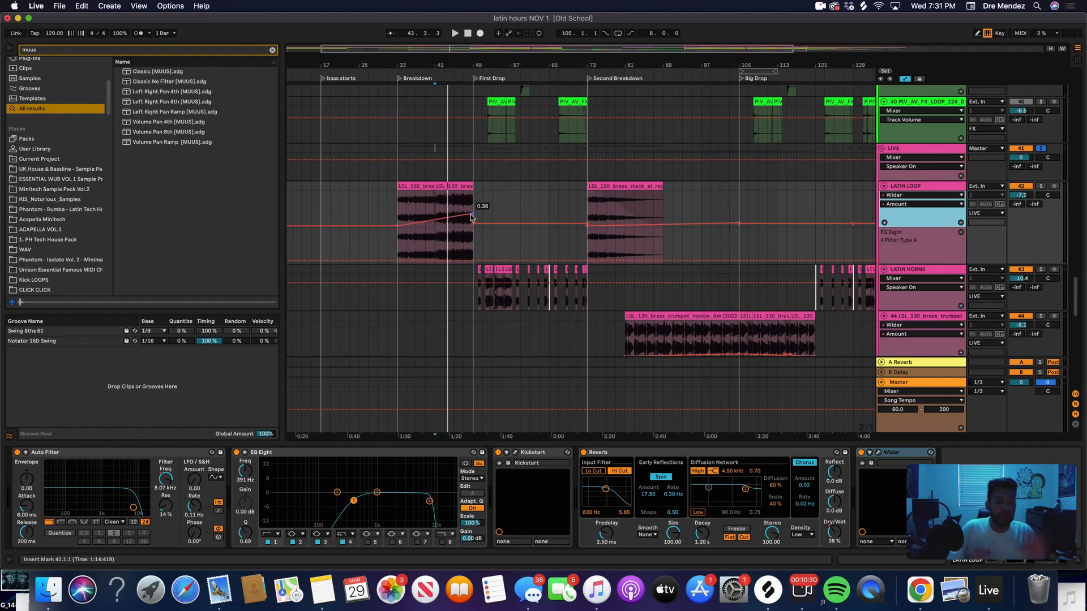
{"action": "key", "text": "space"}
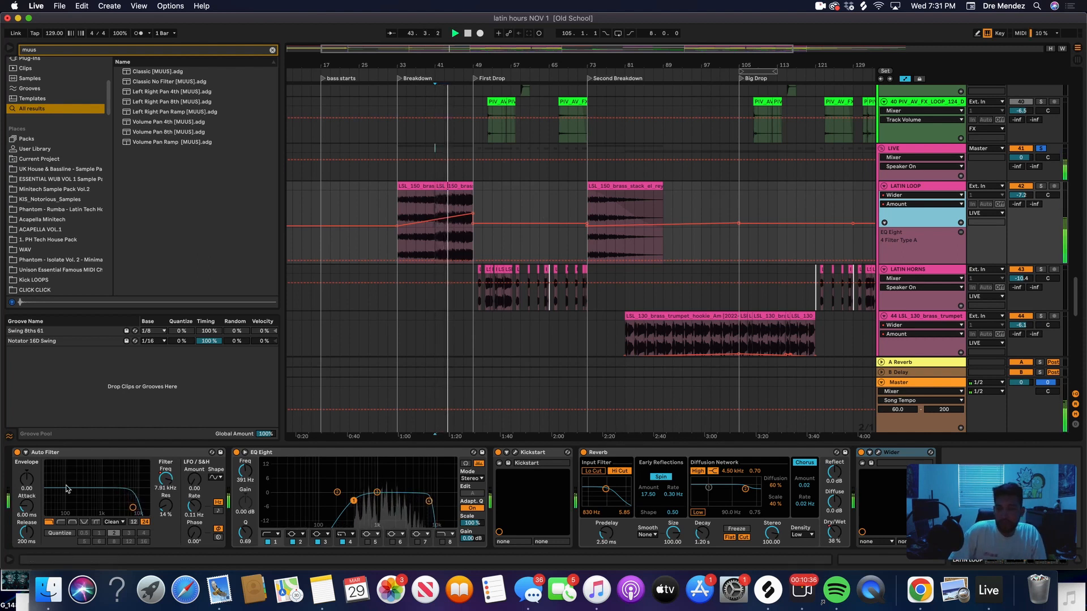
{"action": "left_click", "coordinate": [939, 195]}
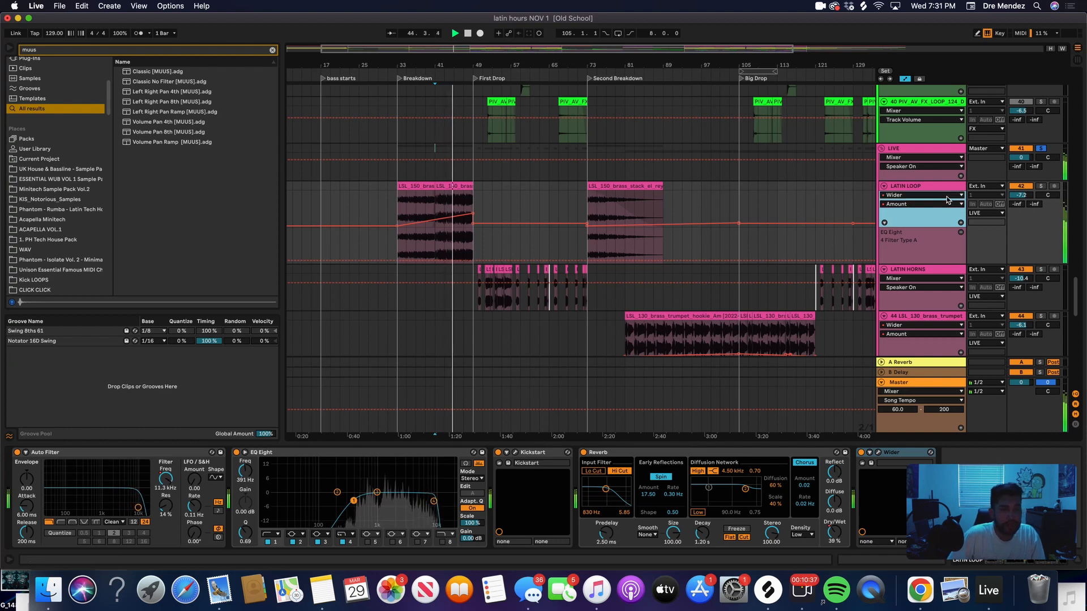
{"action": "left_click", "coordinate": [899, 211]}
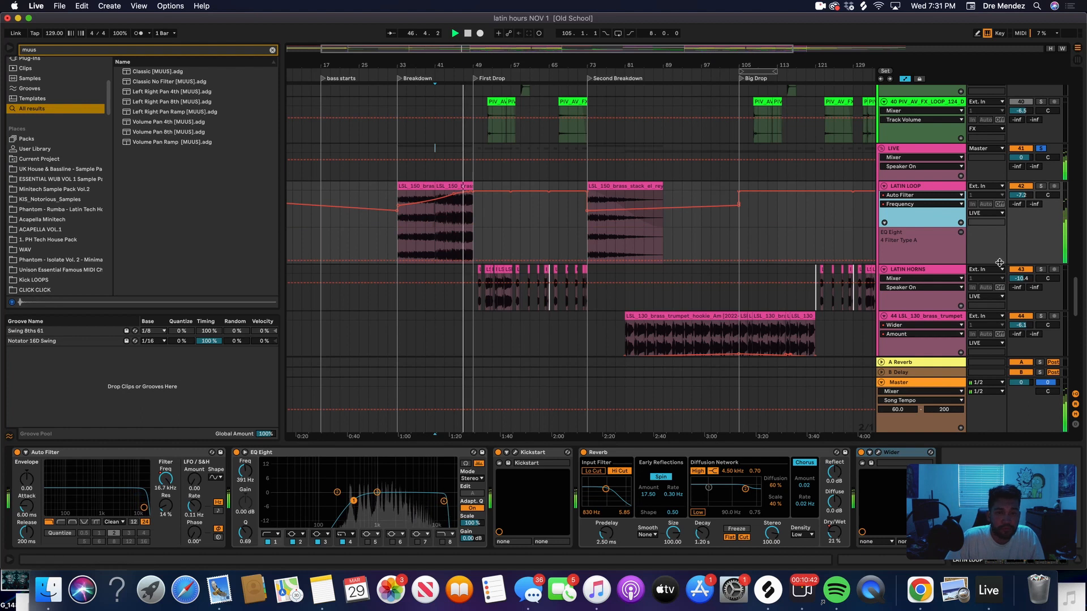
- Play LATIN HORNS from the First Drop at bar 49, switching its solo on and off to compare it with the mix
{"action": "scroll", "coordinate": [736, 266], "scroll_direction": "down", "scroll_amount": 2}
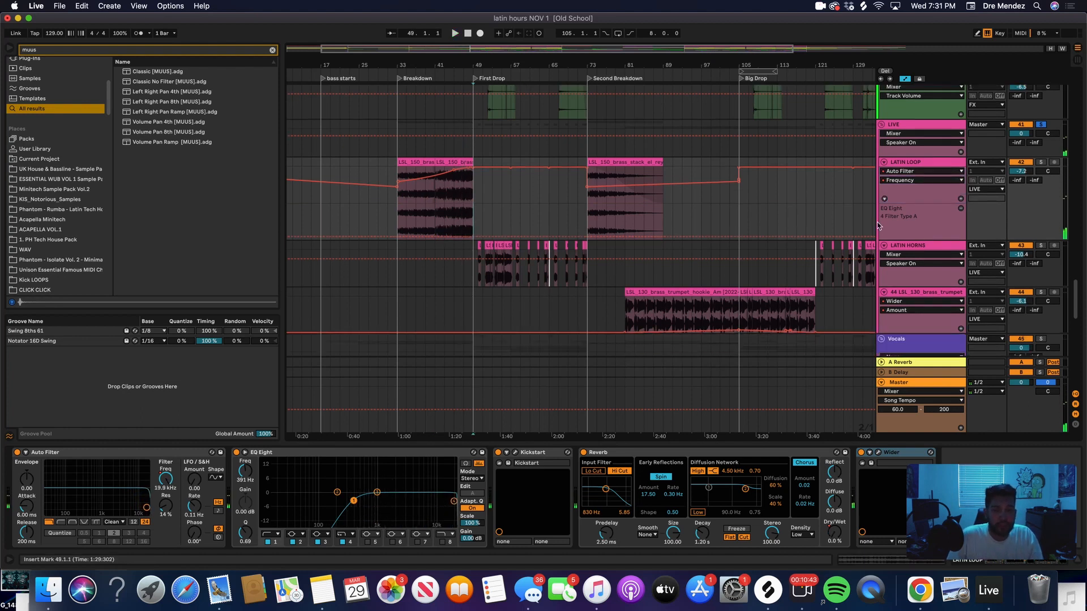
{"action": "key", "text": "minus"}
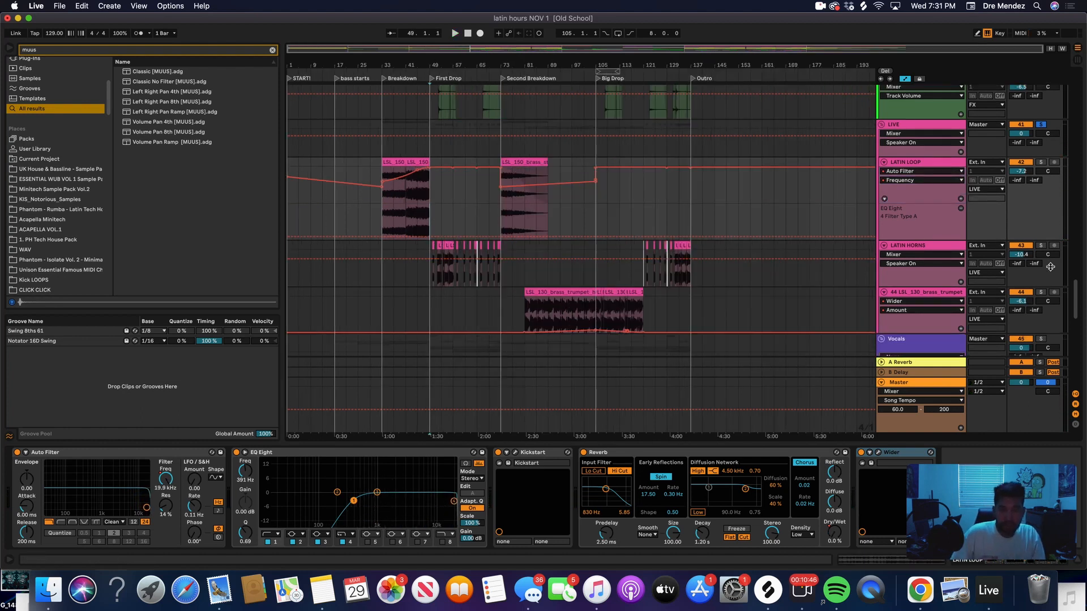
{"action": "left_click", "coordinate": [1041, 246]}
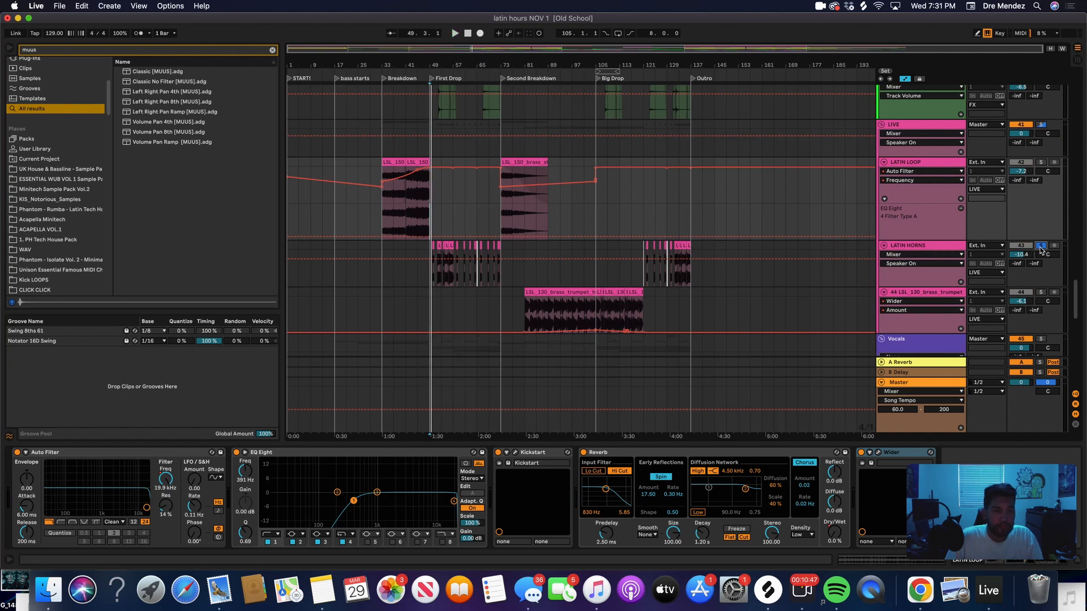
{"action": "key", "text": "space"}
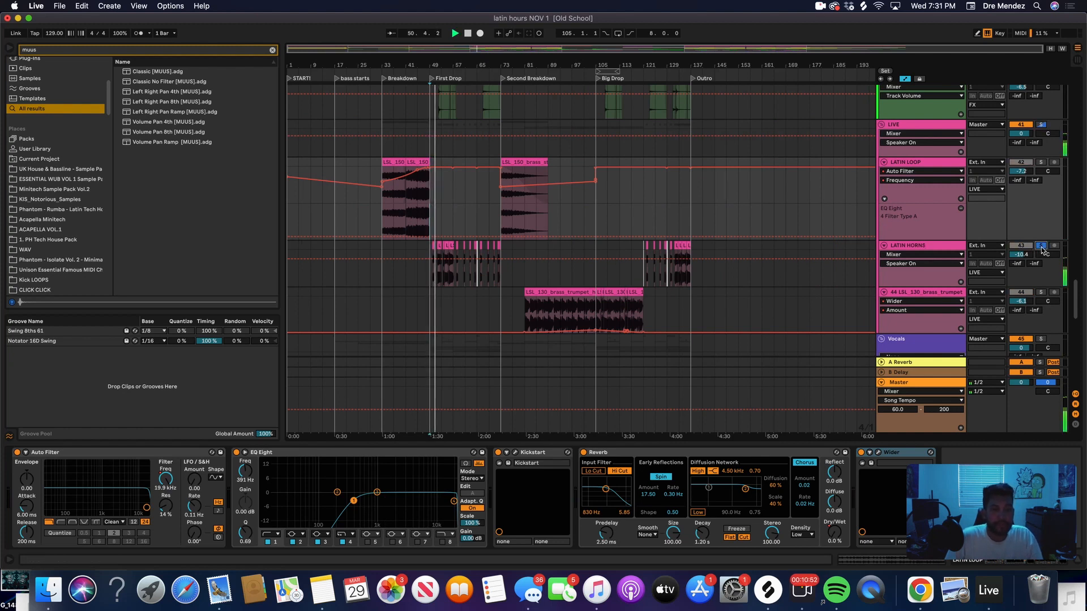
{"action": "left_click", "coordinate": [1041, 246]}
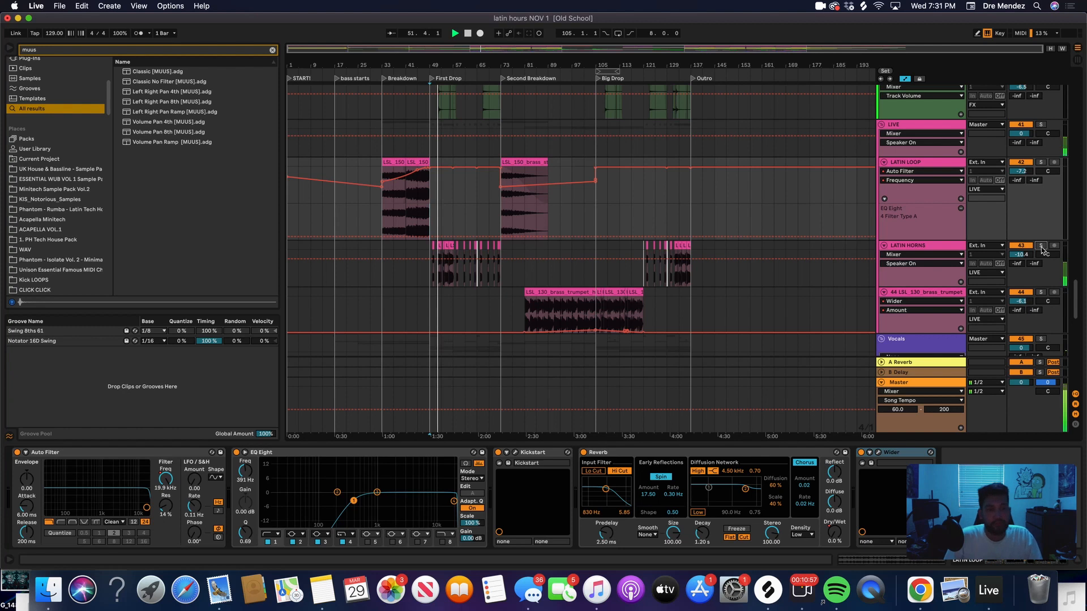
{"action": "left_click", "coordinate": [1040, 246]}
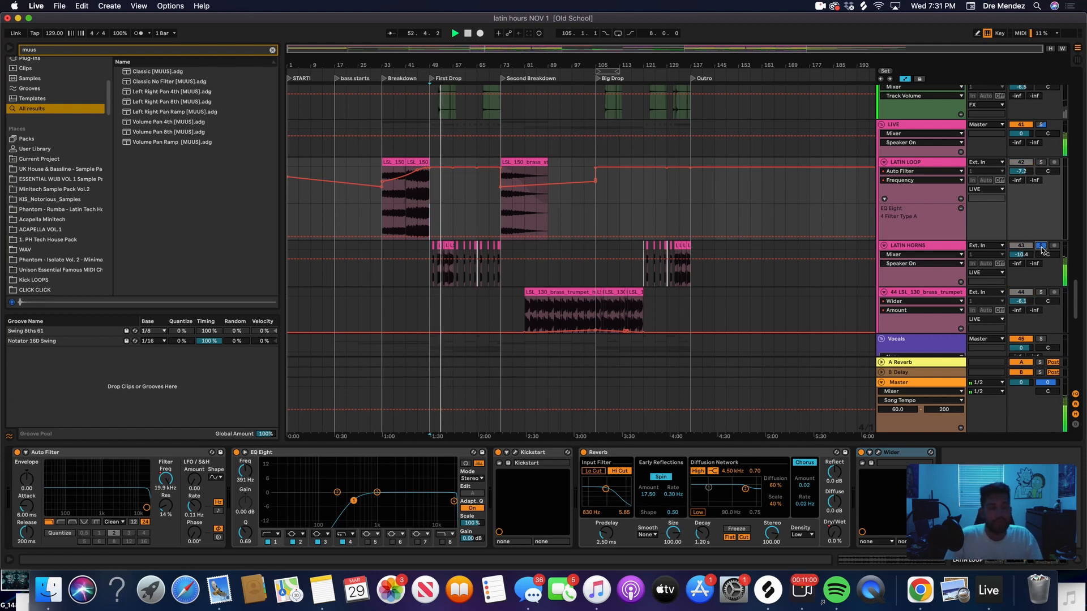
{"action": "left_click", "coordinate": [1041, 246]}
{"action": "left_click", "coordinate": [1040, 245]}
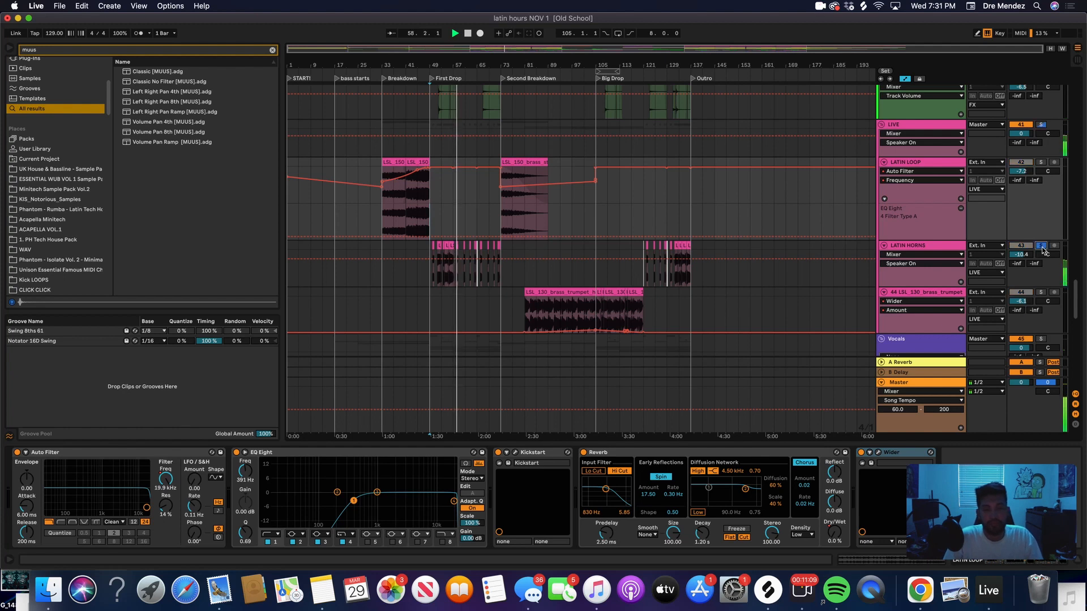
- Stop playback, place the insert mark at bar 17 in the vocal tracks, and hide the automation lanes
{"action": "scroll", "coordinate": [633, 282], "scroll_direction": "down", "scroll_amount": 6}
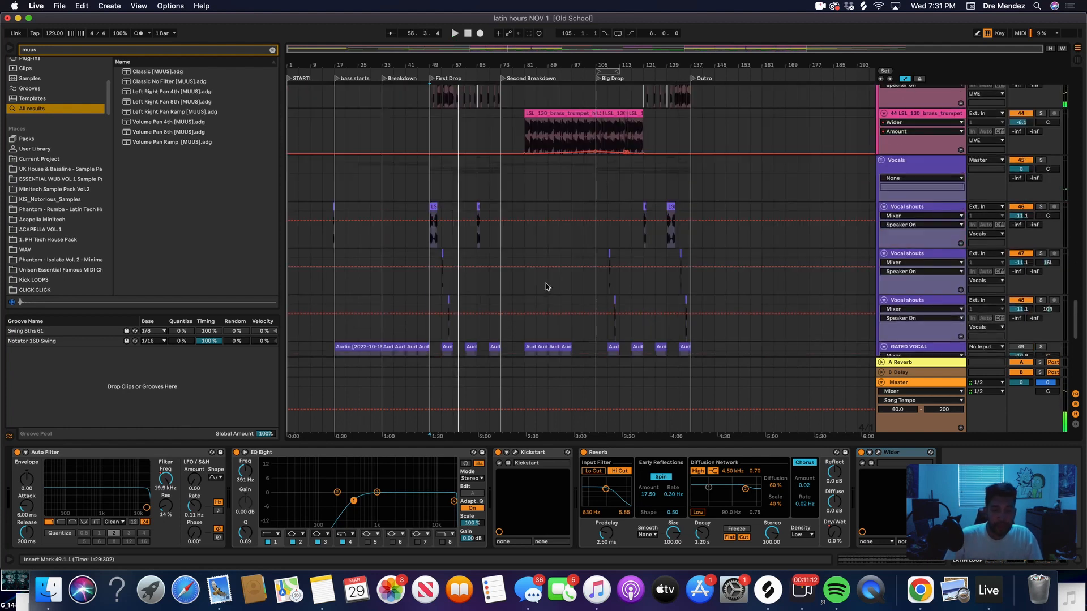
{"action": "scroll", "coordinate": [568, 285], "scroll_direction": "down", "scroll_amount": 1}
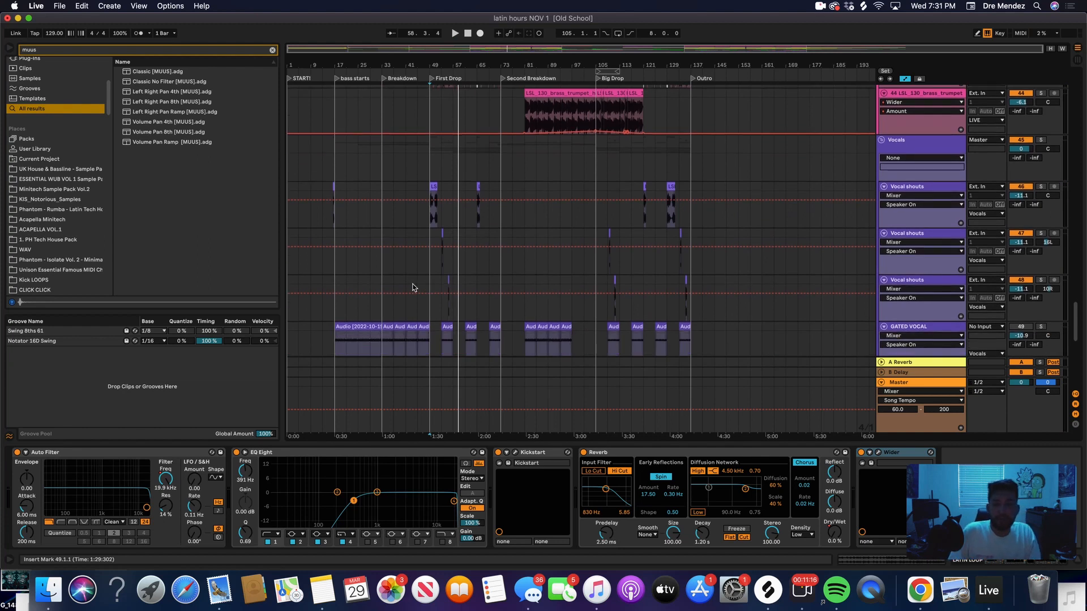
{"action": "scroll", "coordinate": [351, 287], "scroll_direction": "down", "scroll_amount": 3}
{"action": "left_click", "coordinate": [335, 242]}
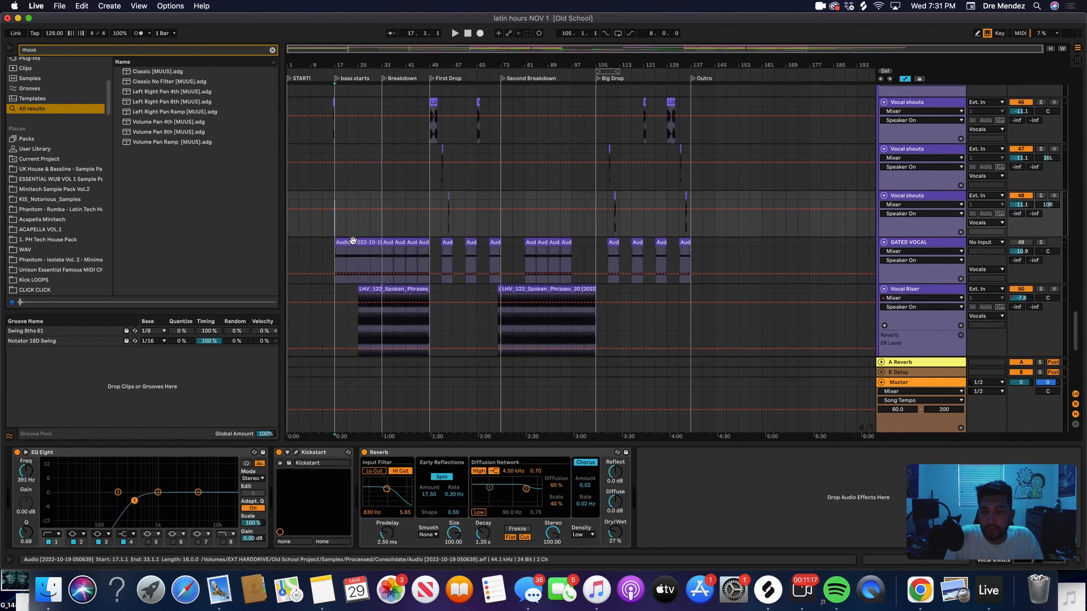
{"action": "key", "text": "plus"}
{"action": "key", "text": "plus"}
{"action": "key", "text": "plus"}
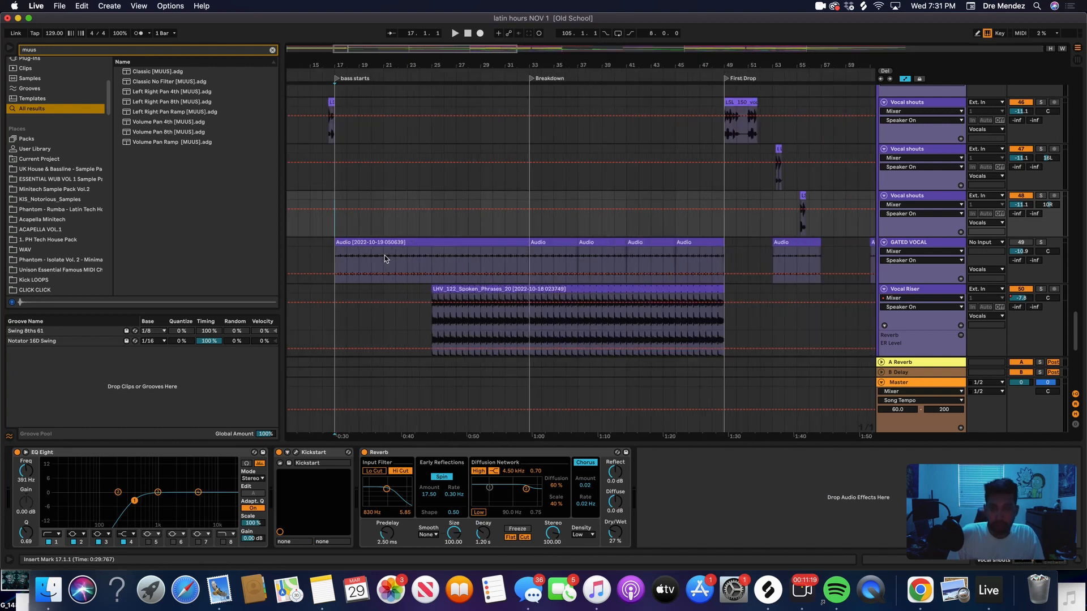
{"action": "scroll", "coordinate": [384, 256], "scroll_direction": "up", "scroll_amount": 2}
{"action": "left_click", "coordinate": [902, 81]}
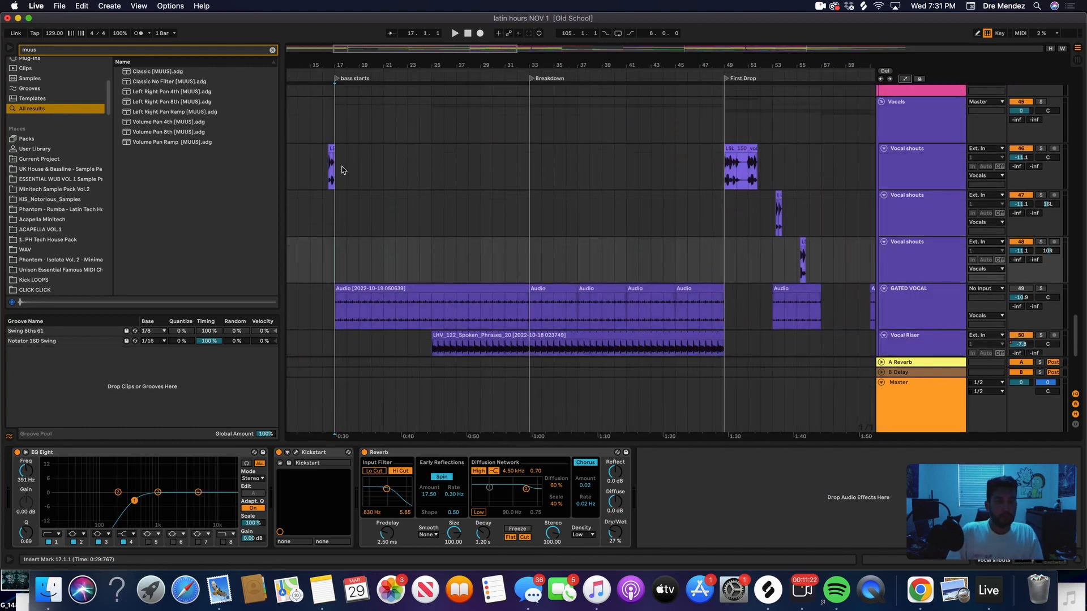
- Solo the first Vocal shouts track and play it from the First Drop at bar 49
{"action": "left_click", "coordinate": [334, 133]}
{"action": "key", "text": "plus"}
{"action": "key", "text": "minus"}
{"action": "key", "text": "minus"}
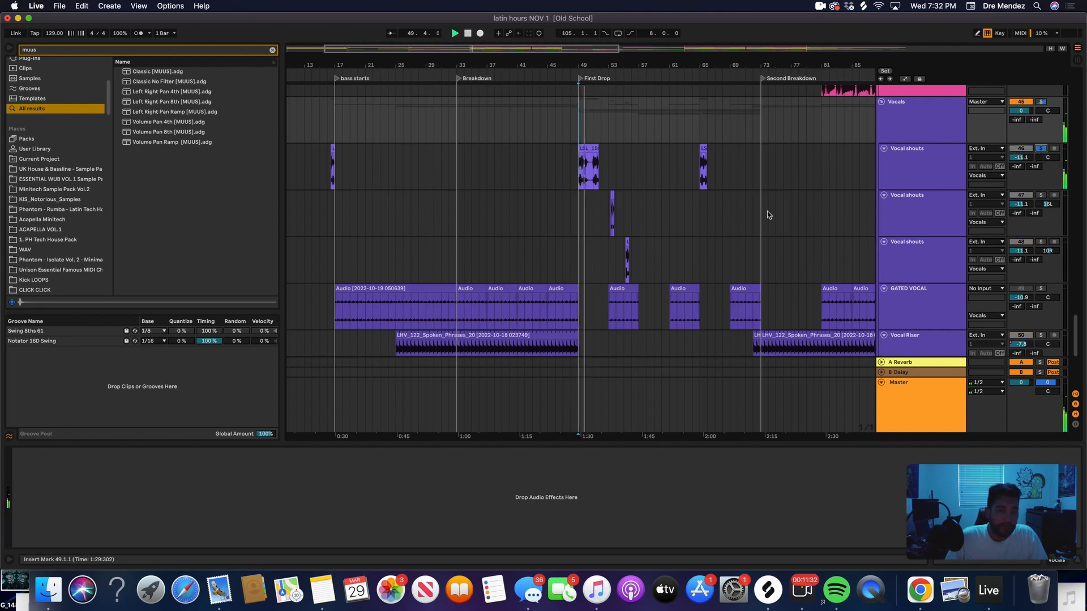
- Solo the second Vocal shouts track and play its First Drop clip from bar 53
{"action": "left_click", "coordinate": [610, 224]}
{"action": "key", "text": "plus"}
{"action": "key", "text": "plus"}
{"action": "left_click", "coordinate": [615, 224]}
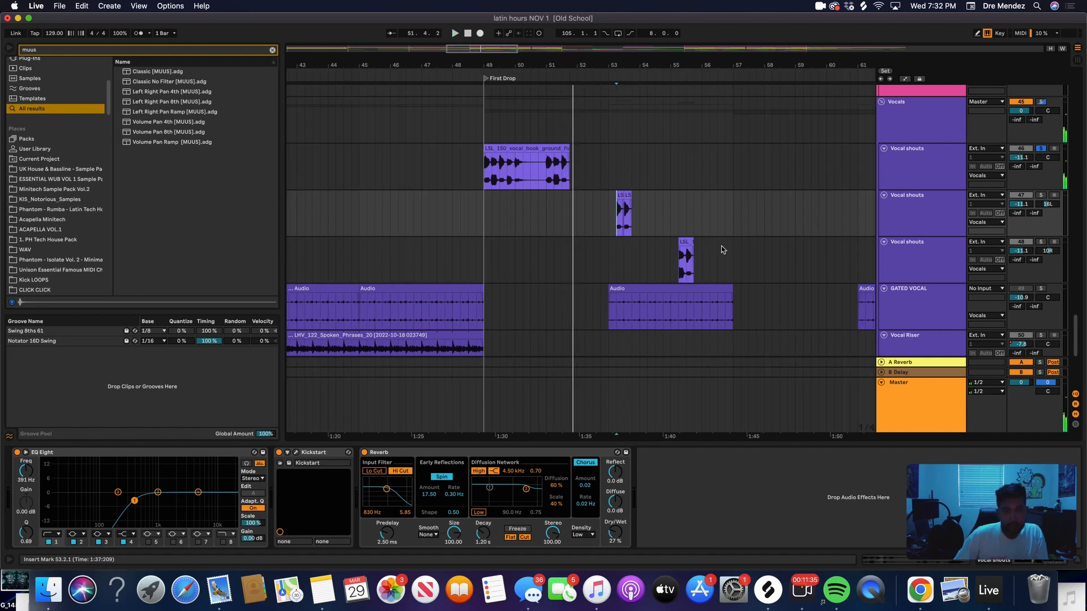
{"action": "key", "text": "space"}
{"action": "key", "text": "space"}
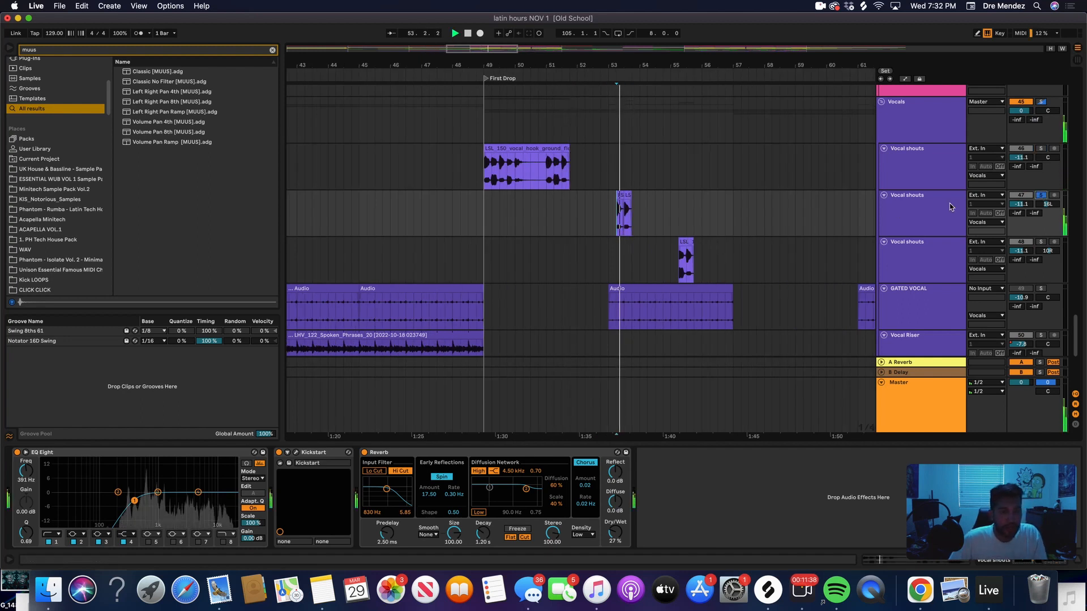
{"action": "left_click", "coordinate": [912, 222]}
{"action": "left_click", "coordinate": [918, 177]}
{"action": "left_click", "coordinate": [915, 252]}
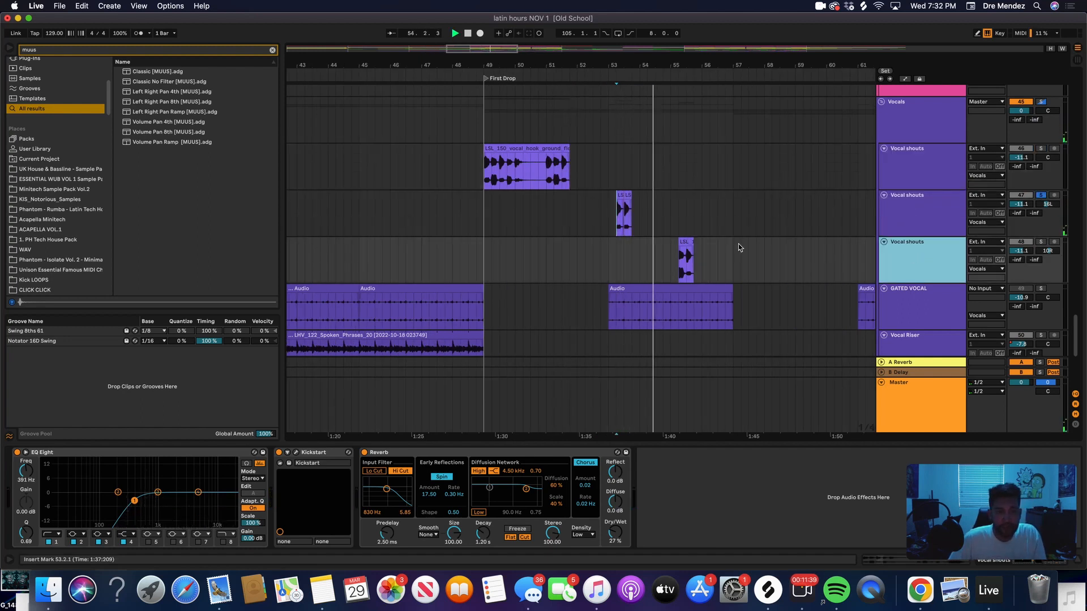
- Solo the third Vocal shouts track and play it from the start of its First Drop clip
{"action": "left_click", "coordinate": [679, 225]}
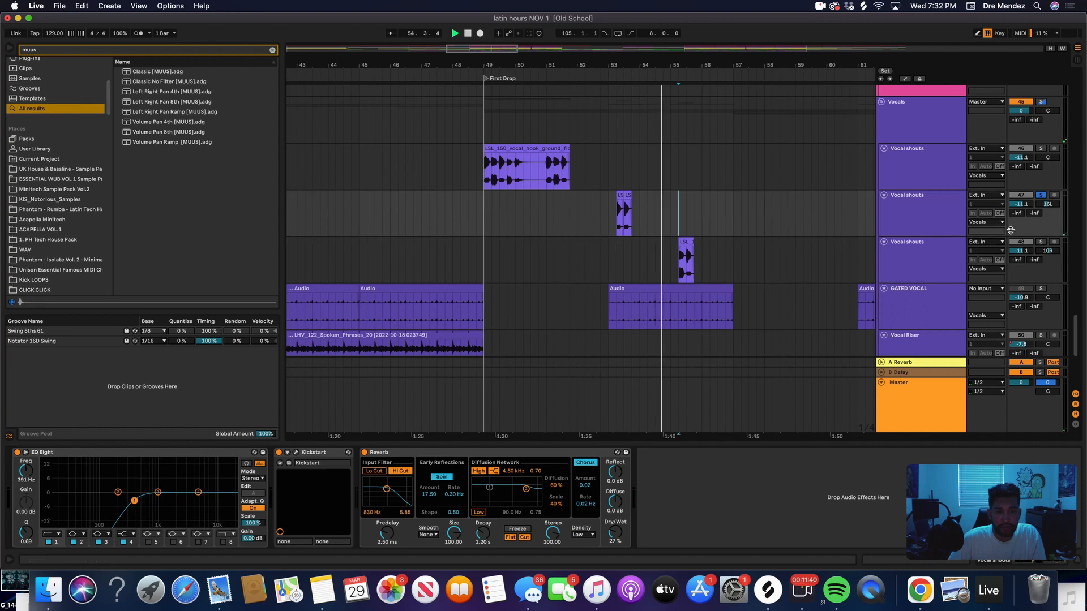
{"action": "left_click", "coordinate": [1040, 242]}
{"action": "left_click", "coordinate": [941, 251]}
{"action": "left_click", "coordinate": [913, 135]}
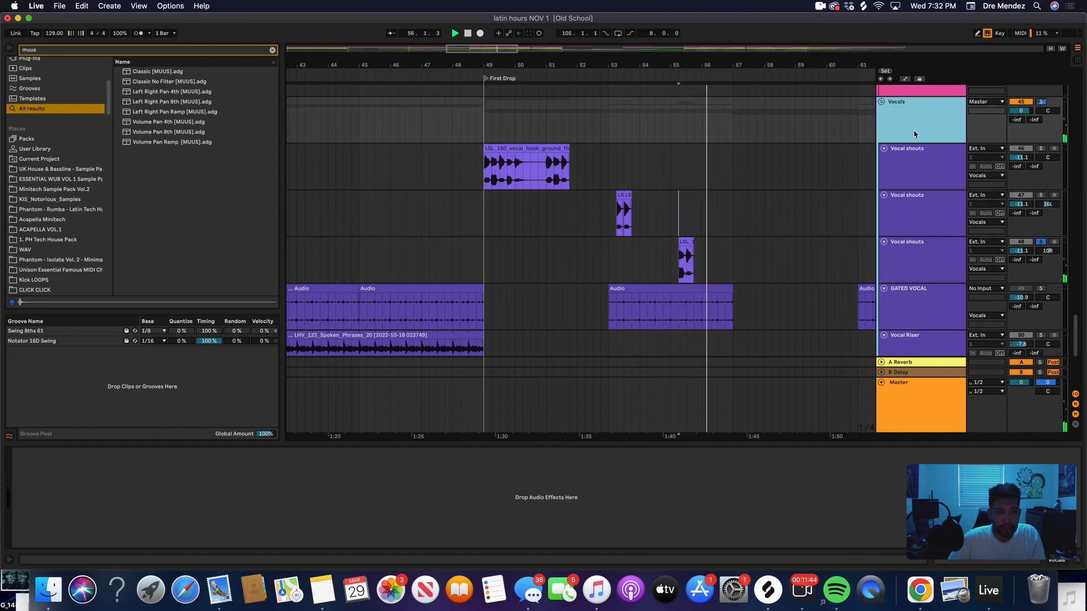
- Stop playback and place the insert mark at bar 25, the start of the first Vocal Riser clip
{"action": "left_click", "coordinate": [902, 305]}
{"action": "scroll", "coordinate": [900, 302], "scroll_direction": "down", "scroll_amount": 1}
{"action": "scroll", "coordinate": [708, 254], "scroll_direction": "down", "scroll_amount": 2}
{"action": "left_click", "coordinate": [328, 269]}
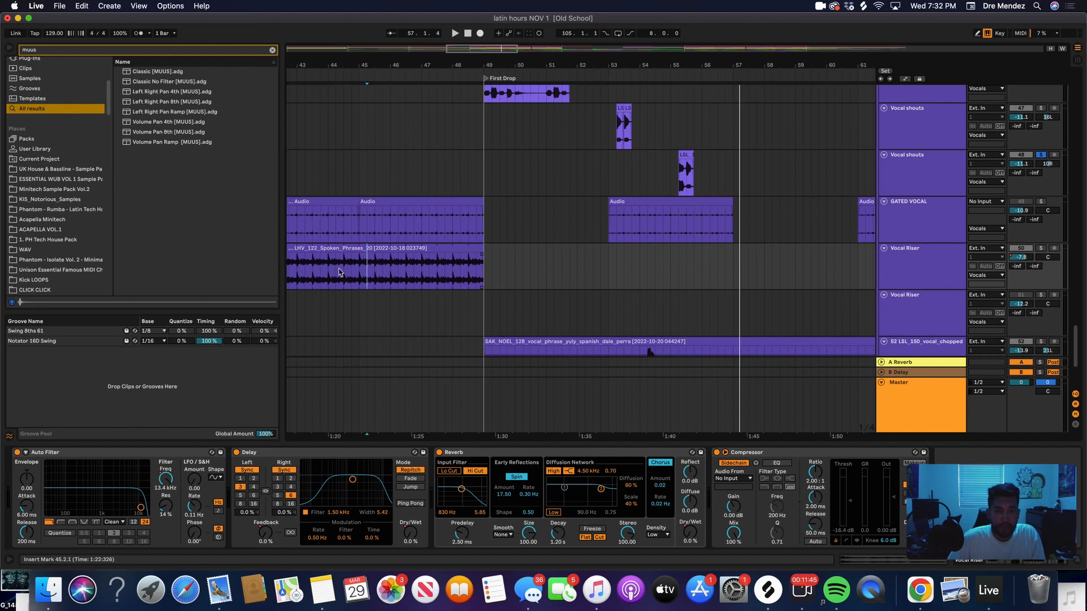
{"action": "key", "text": "space"}
{"action": "key", "text": "minus"}
{"action": "key", "text": "minus"}
{"action": "key", "text": "minus"}
{"action": "key", "text": "minus"}
{"action": "key", "text": "minus"}
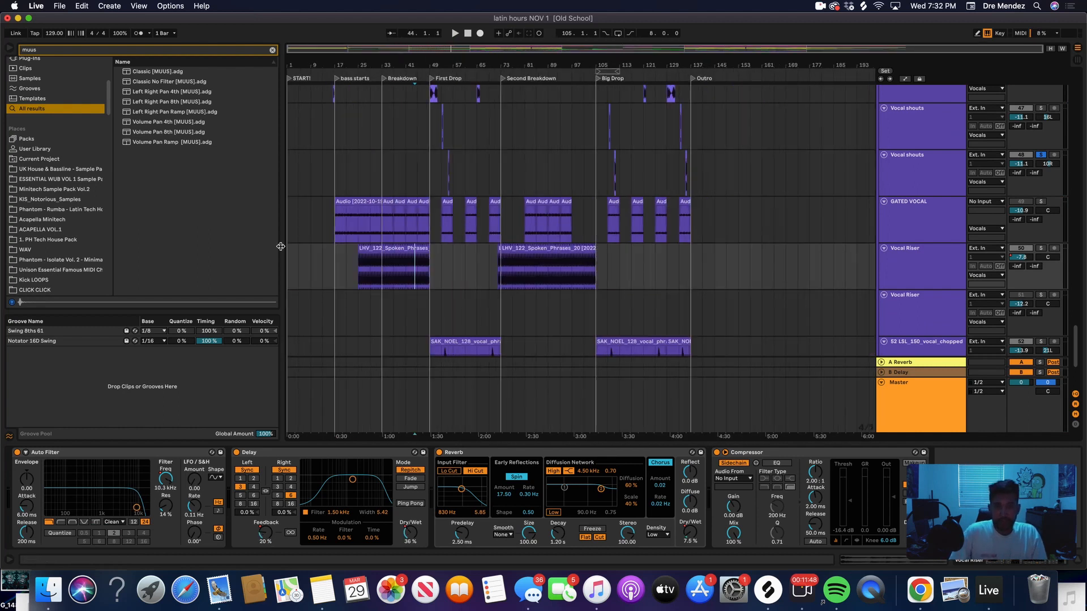
{"action": "left_click", "coordinate": [359, 263]}
{"action": "key", "text": "plus"}
{"action": "key", "text": "plus"}
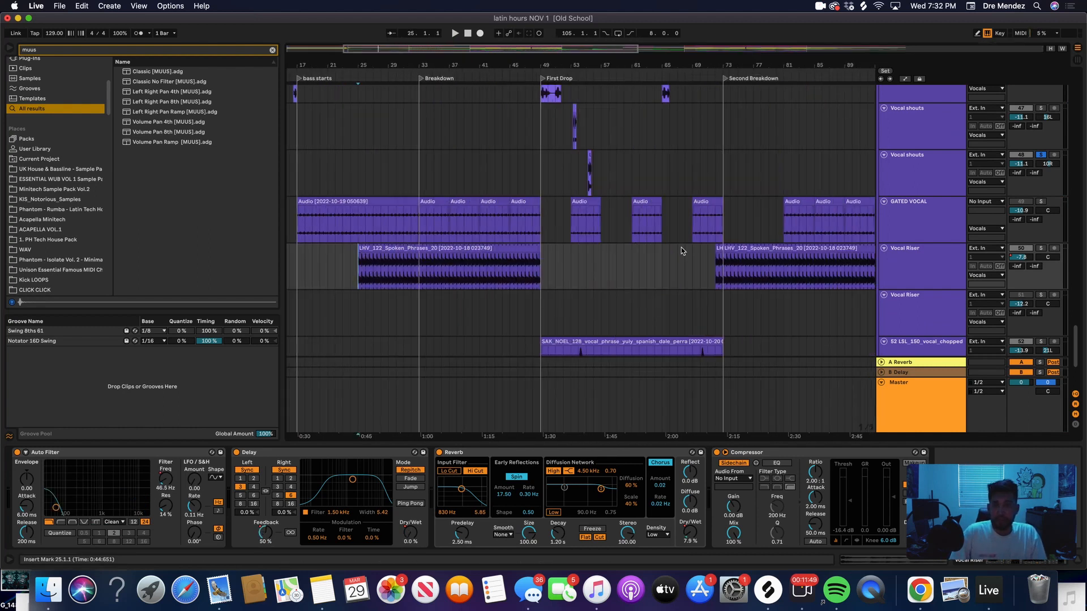
- Show the automation lanes and play the soloed Vocal Riser track from bar 25 into the Breakdown
{"action": "left_click", "coordinate": [906, 79]}
{"action": "key", "text": "space"}
{"action": "scroll", "coordinate": [808, 267], "scroll_direction": "down", "scroll_amount": 2}
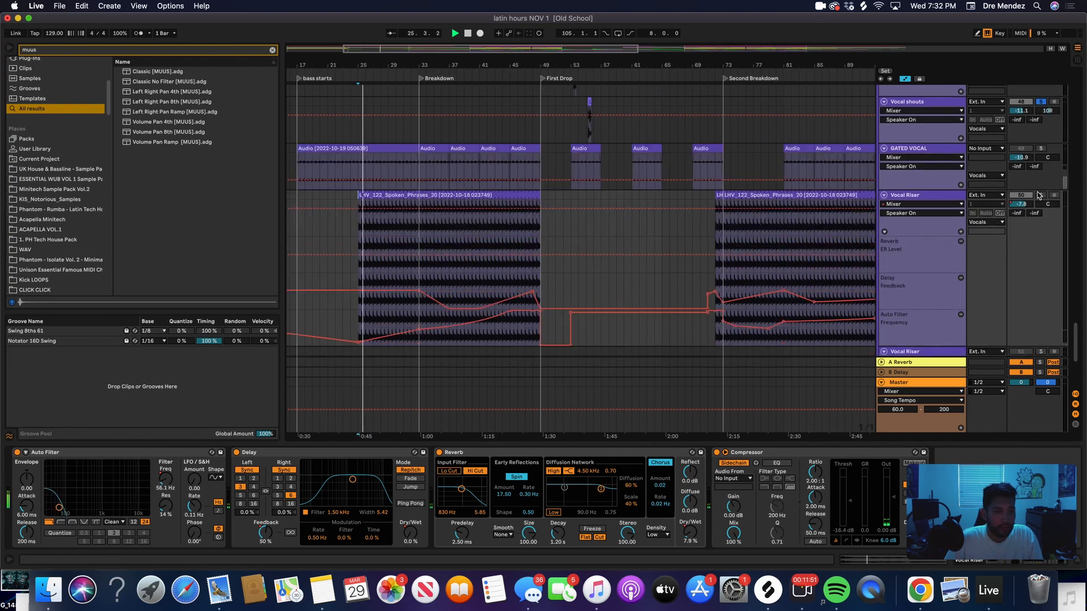
{"action": "scroll", "coordinate": [768, 234], "scroll_direction": "down", "scroll_amount": 2}
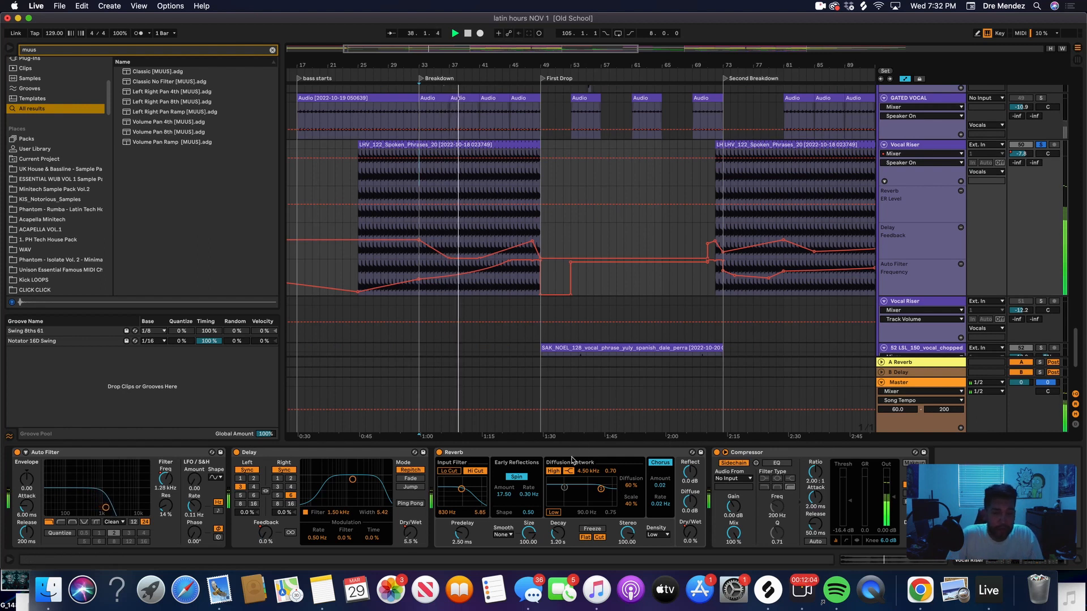
- Show the Reverb Dry/Wet automation on the Vocal Riser track and examine its curve while playing up to the First Drop
{"action": "left_click", "coordinate": [921, 154]}
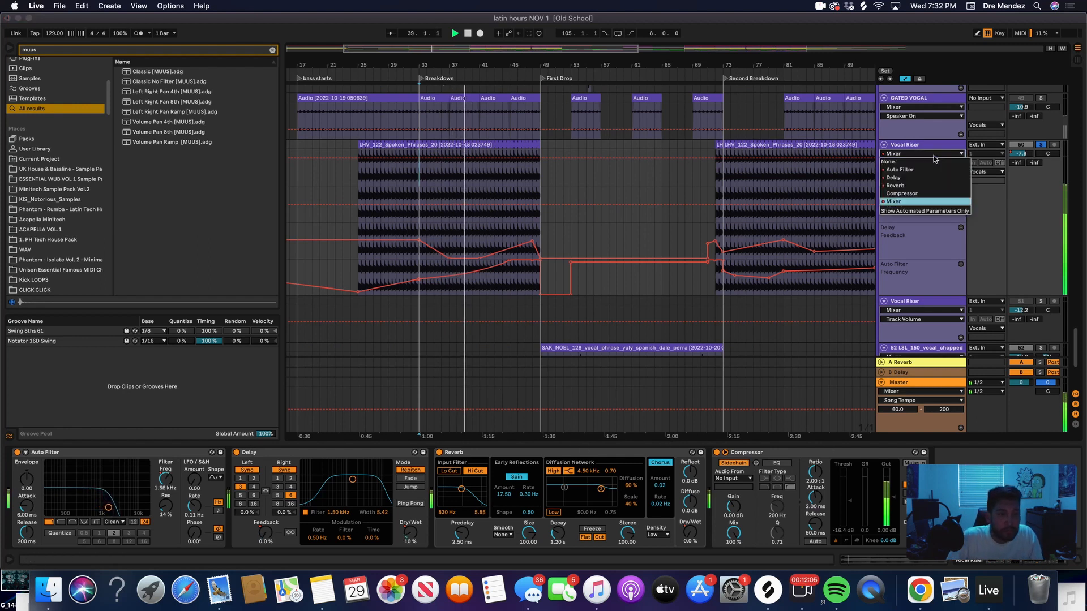
{"action": "left_click", "coordinate": [921, 186]}
{"action": "left_click", "coordinate": [946, 163]}
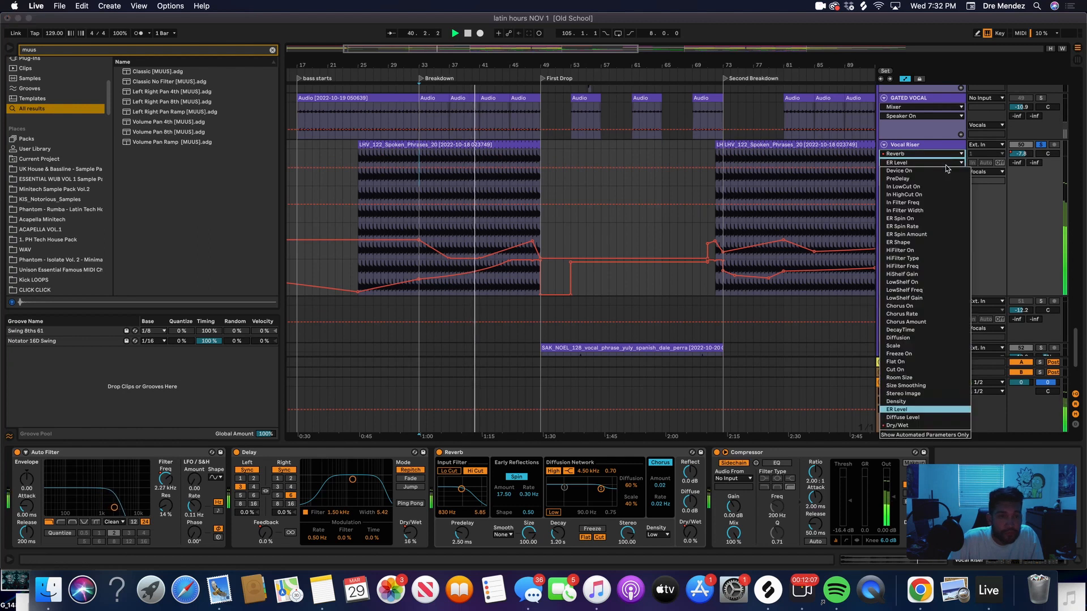
{"action": "left_click", "coordinate": [920, 425]}
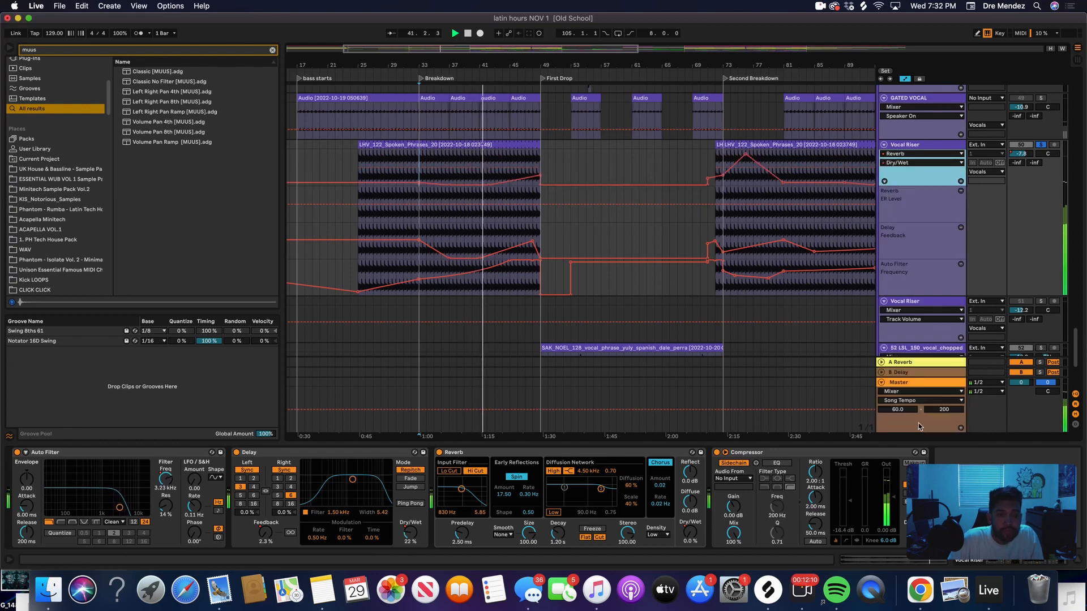
{"action": "left_click", "coordinate": [515, 168]}
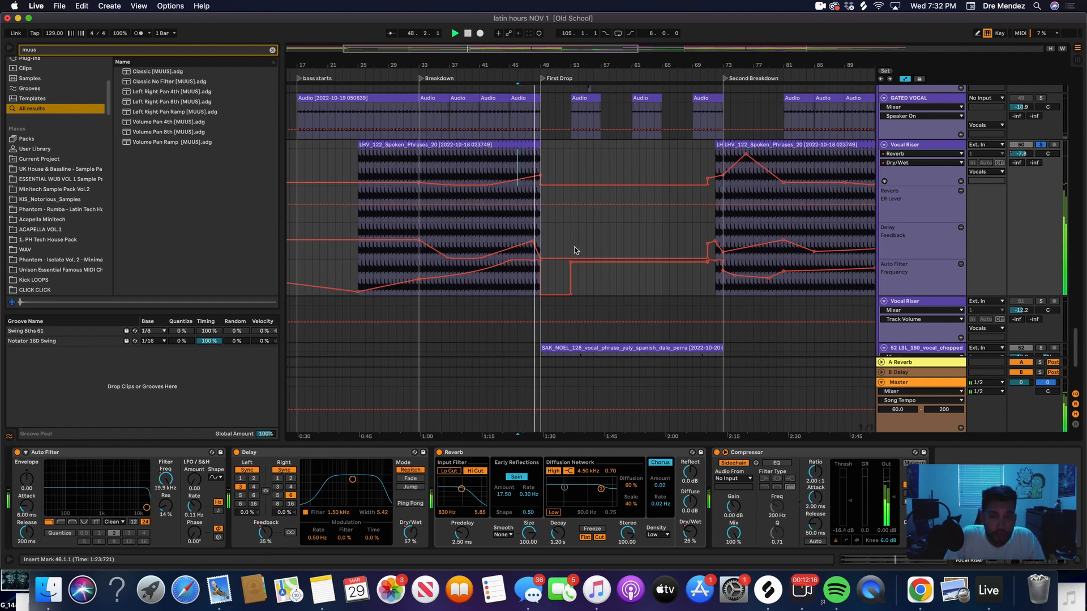
- Solo vocal track 52 below the risers and play it from its first vocal hit in the First Drop
{"action": "scroll", "coordinate": [683, 276], "scroll_direction": "down", "scroll_amount": 5}
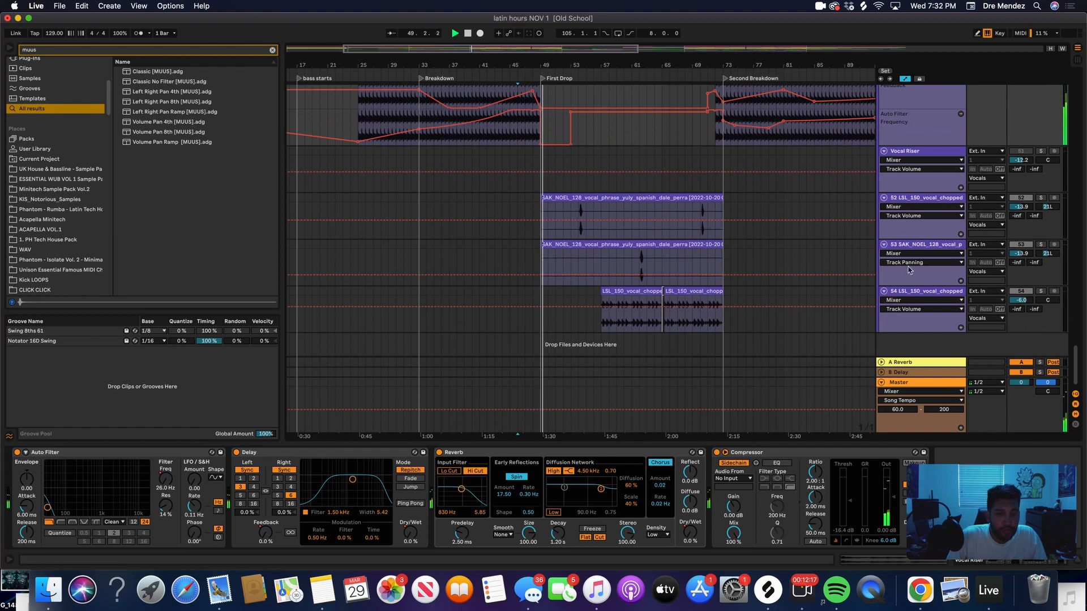
{"action": "scroll", "coordinate": [1059, 201], "scroll_direction": "down", "scroll_amount": 5}
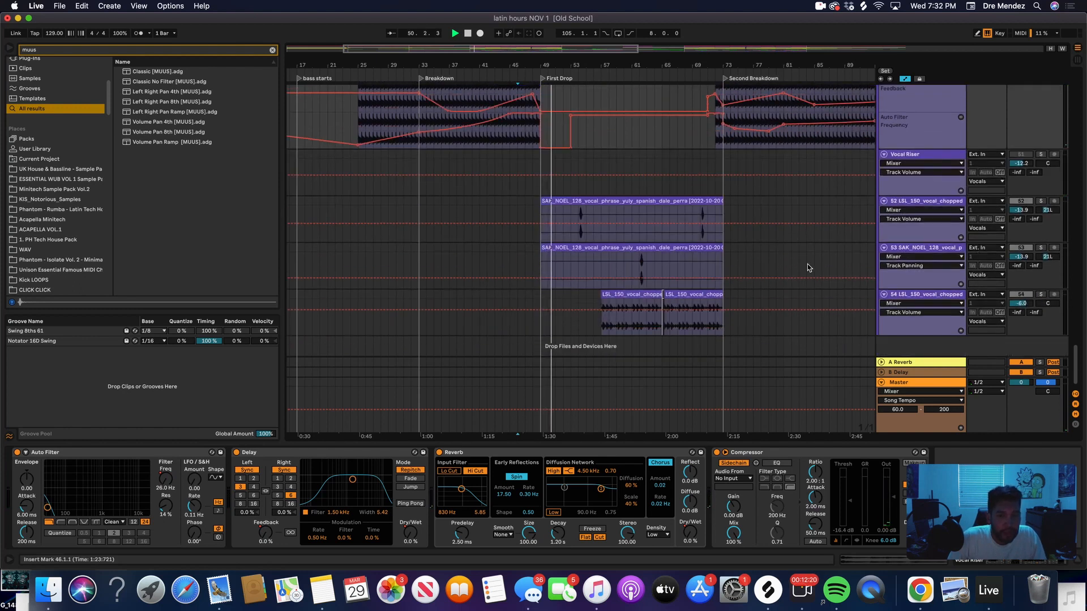
{"action": "left_click", "coordinate": [577, 214]}
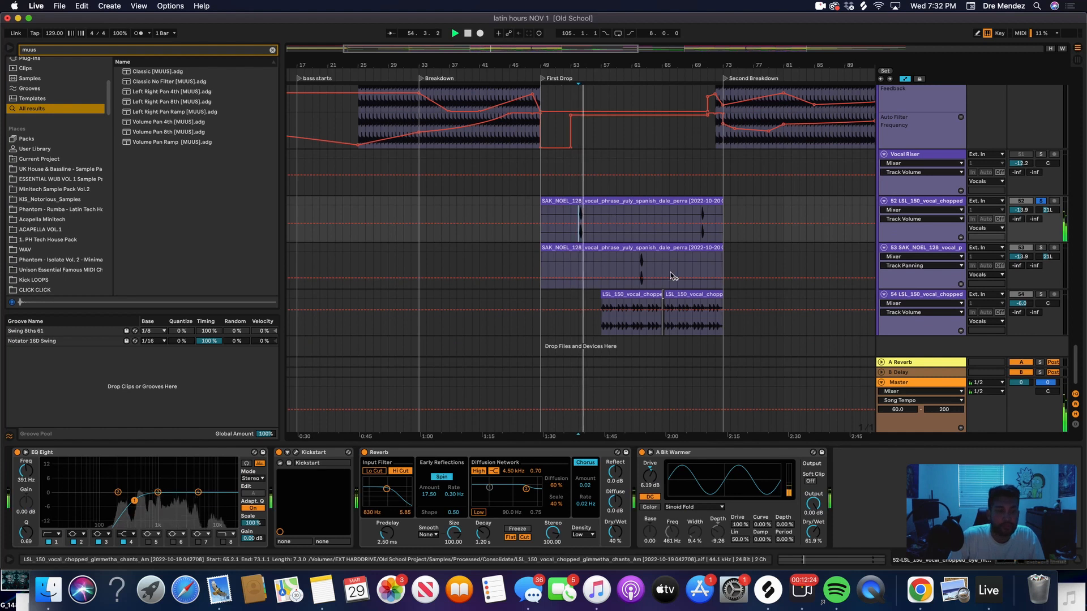
- Solo the SAK_NOEL vocal phrase track 53, play its hit from bar 62, and stop playback
{"action": "left_click", "coordinate": [637, 259]}
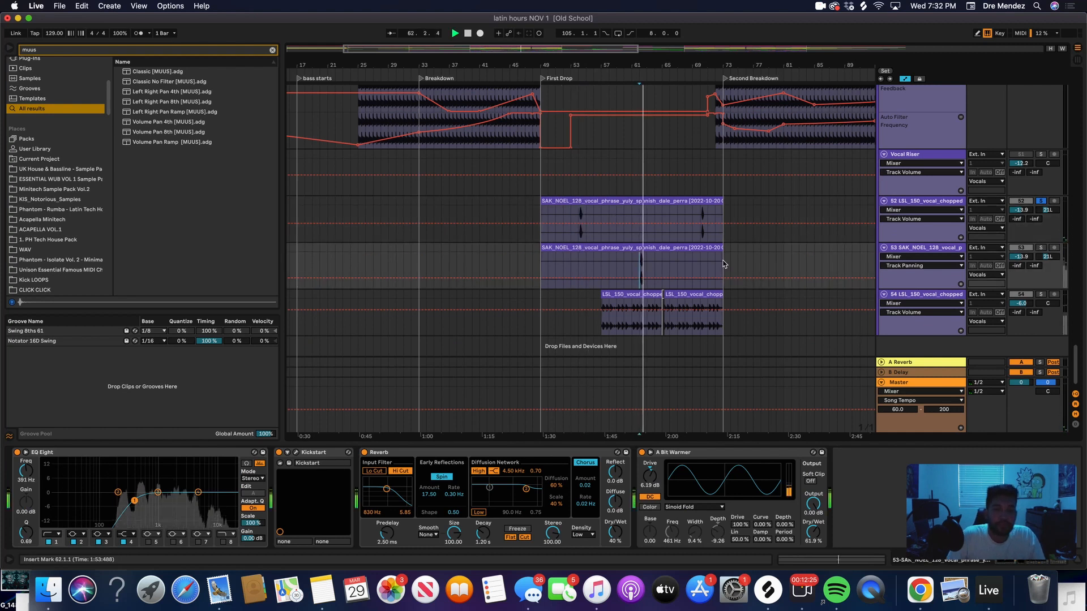
{"action": "left_click", "coordinate": [1043, 248]}
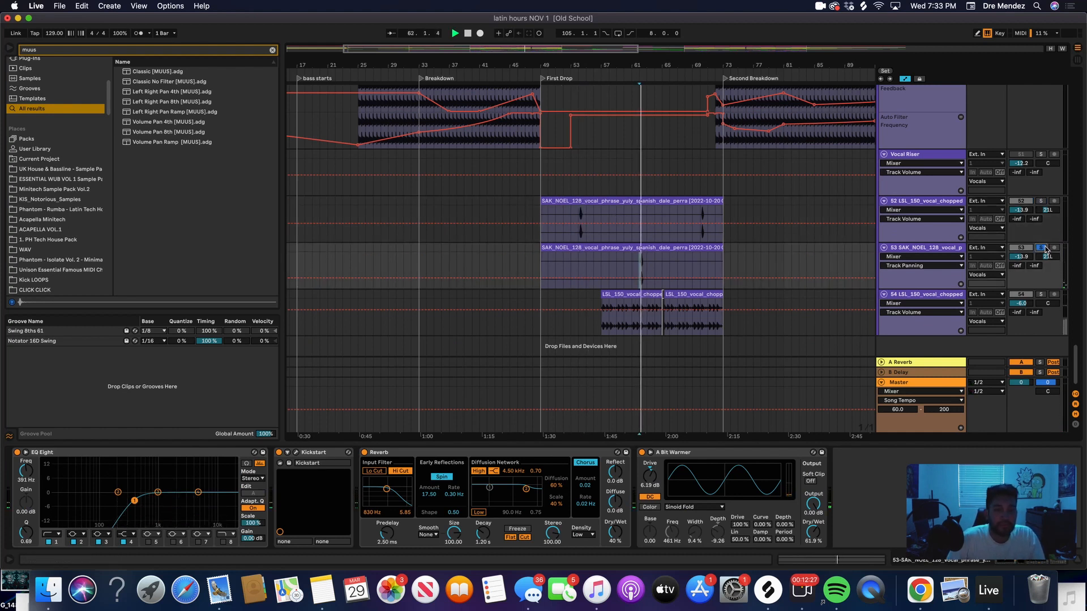
{"action": "key", "text": "space"}
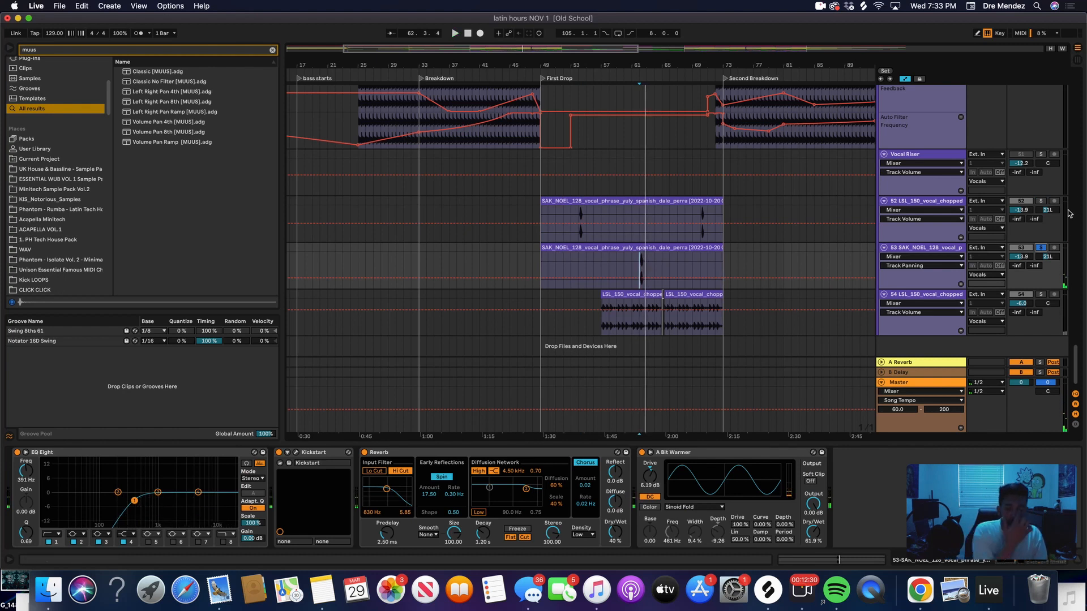
- Solo the LSL_150 chopped vocal track 54 and play its First Drop clips from bar 57
{"action": "scroll", "coordinate": [622, 266], "scroll_direction": "up", "scroll_amount": 10}
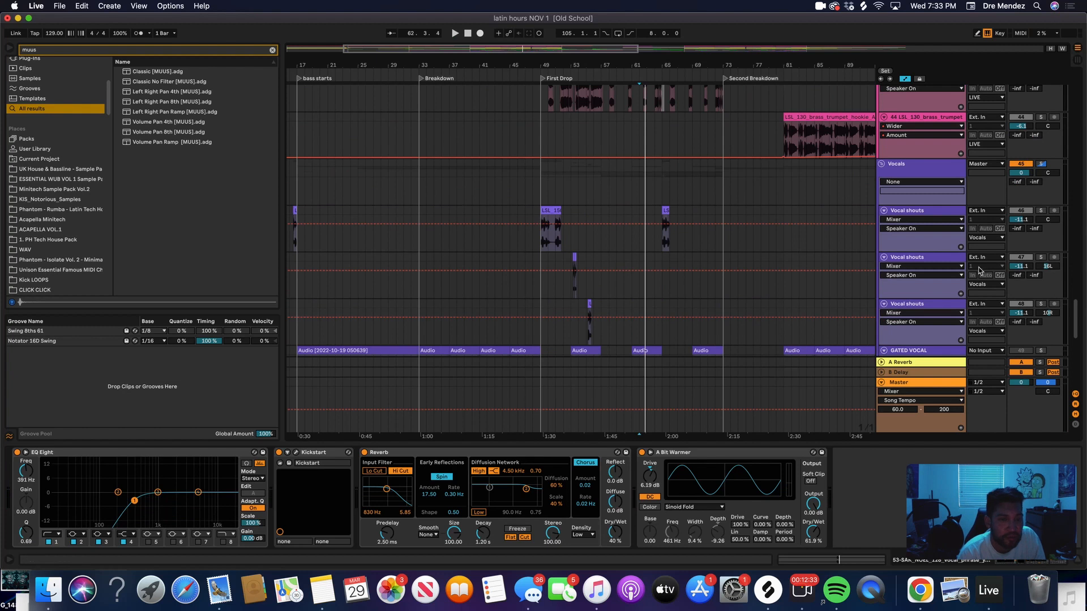
{"action": "scroll", "coordinate": [930, 260], "scroll_direction": "down", "scroll_amount": 10}
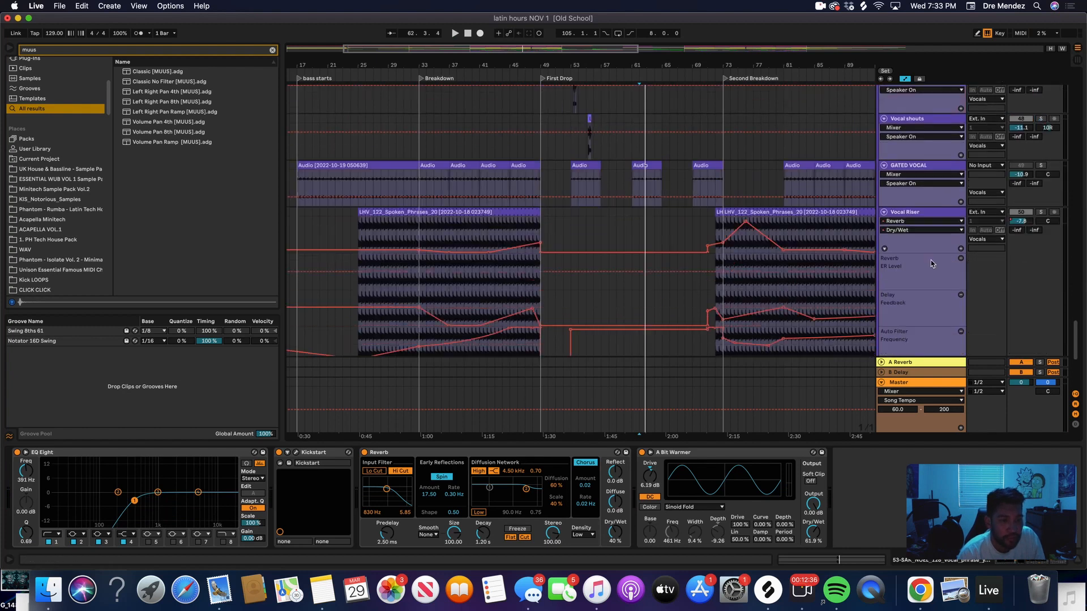
{"action": "left_click", "coordinate": [606, 296]}
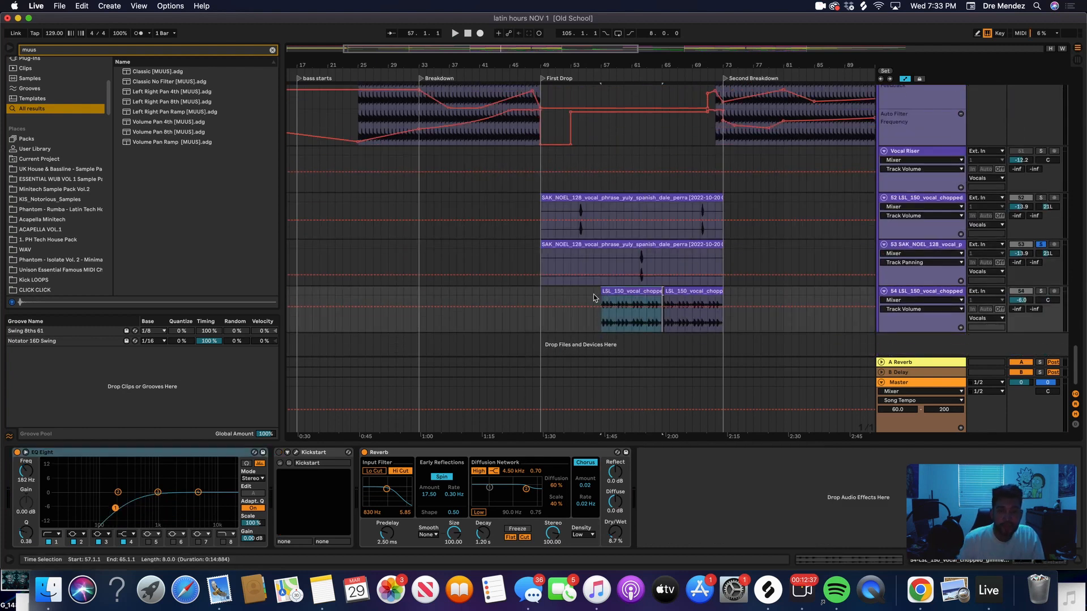
{"action": "left_click_drag", "start_coordinate": [598, 299], "coordinate": [743, 298]}
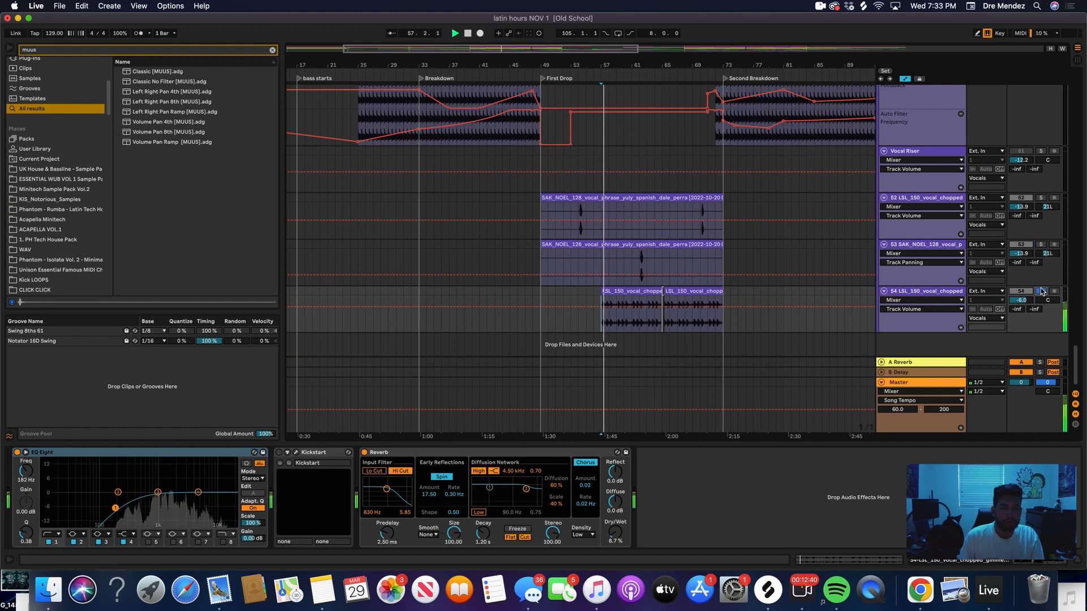
{"action": "left_click", "coordinate": [775, 249]}
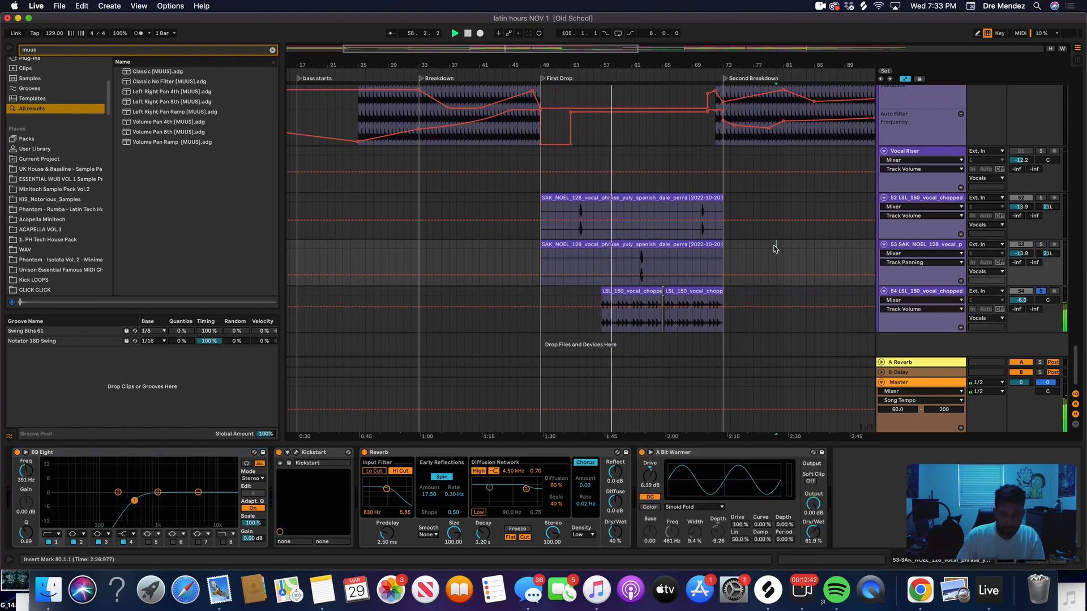
- Turn off the solo on vocal track 54 and play the full mix from the First Drop at bar 49
{"action": "key", "text": "minus"}
{"action": "key", "text": "minus"}
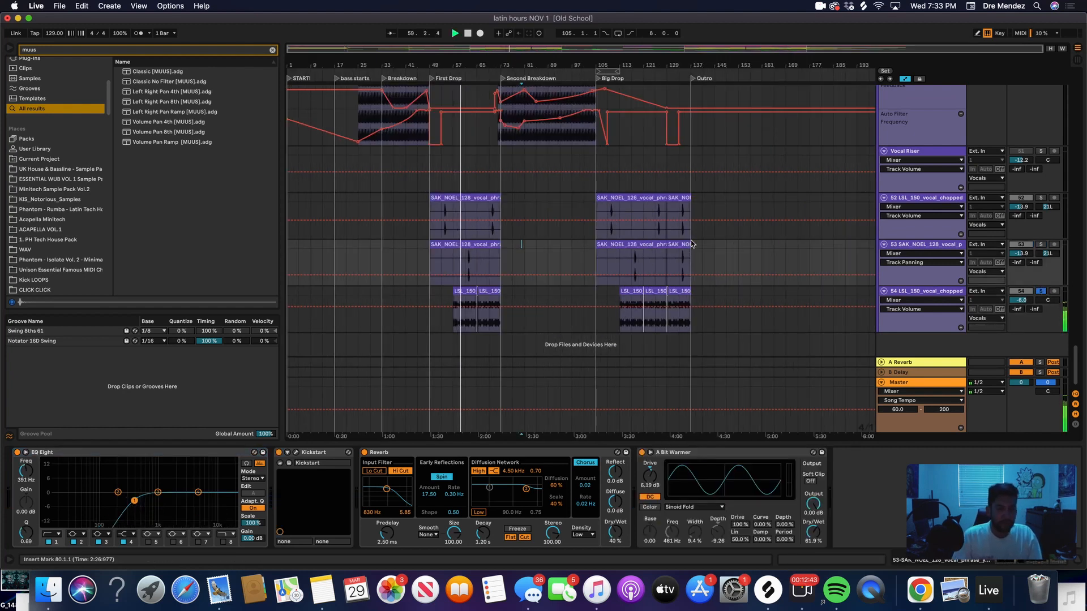
{"action": "left_click", "coordinate": [429, 294]}
{"action": "left_click", "coordinate": [1040, 292]}
{"action": "key", "text": "space"}
{"action": "key", "text": "space"}
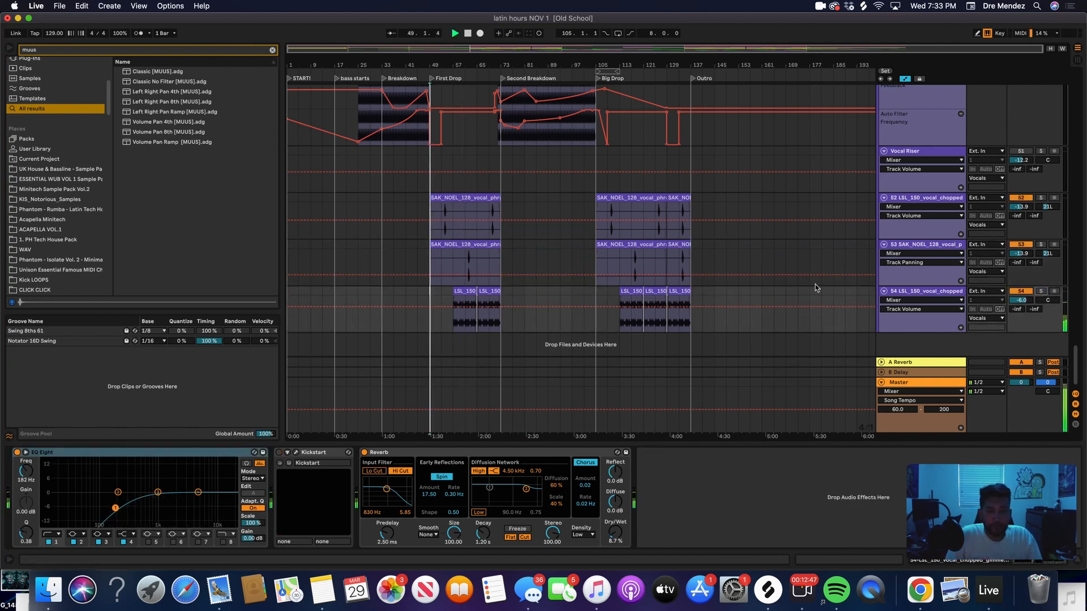
- Play the full mix from bar 57, where the chopped vocal clips on track 54 start
{"action": "key", "text": "plus"}
{"action": "key", "text": "plus"}
{"action": "key", "text": "plus"}
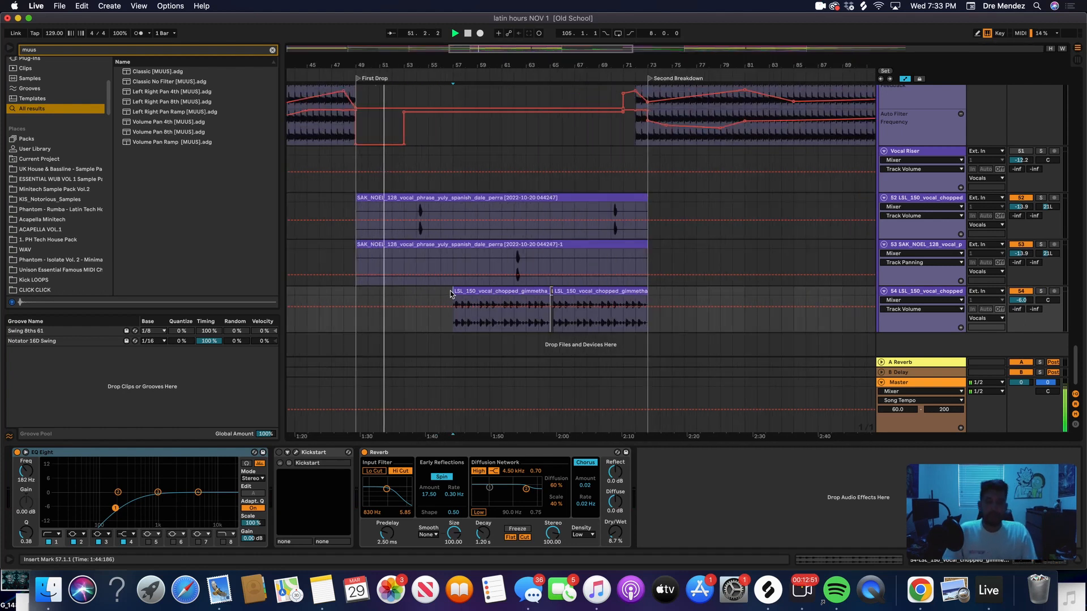
{"action": "key", "text": "space"}
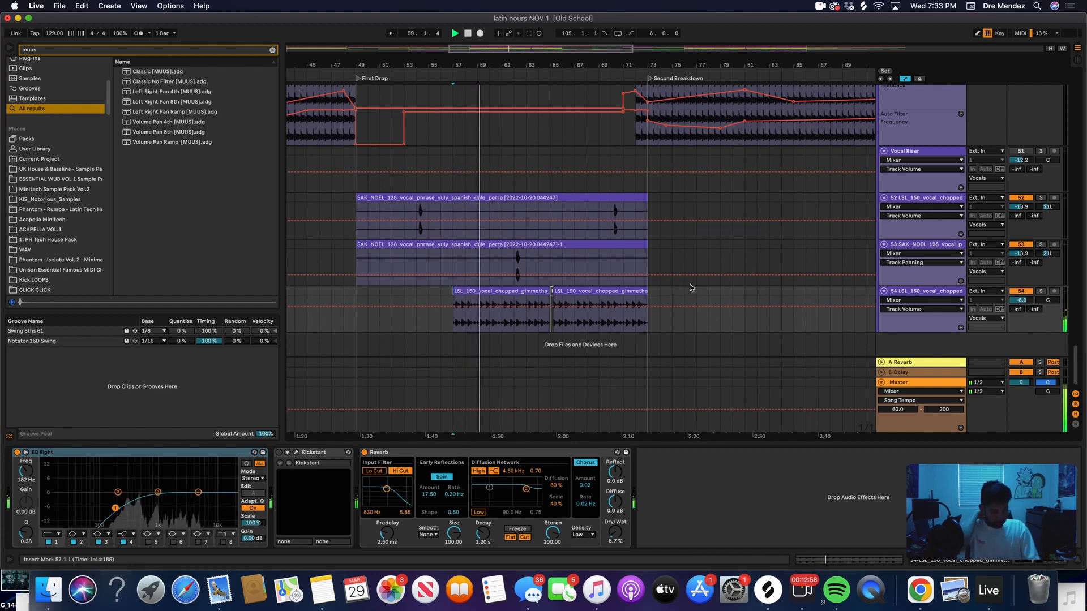
- Return to the Low End group, stop playback, and place the insert mark at bar 81 on the Kick track
{"action": "scroll", "coordinate": [730, 272], "scroll_direction": "up", "scroll_amount": 5}
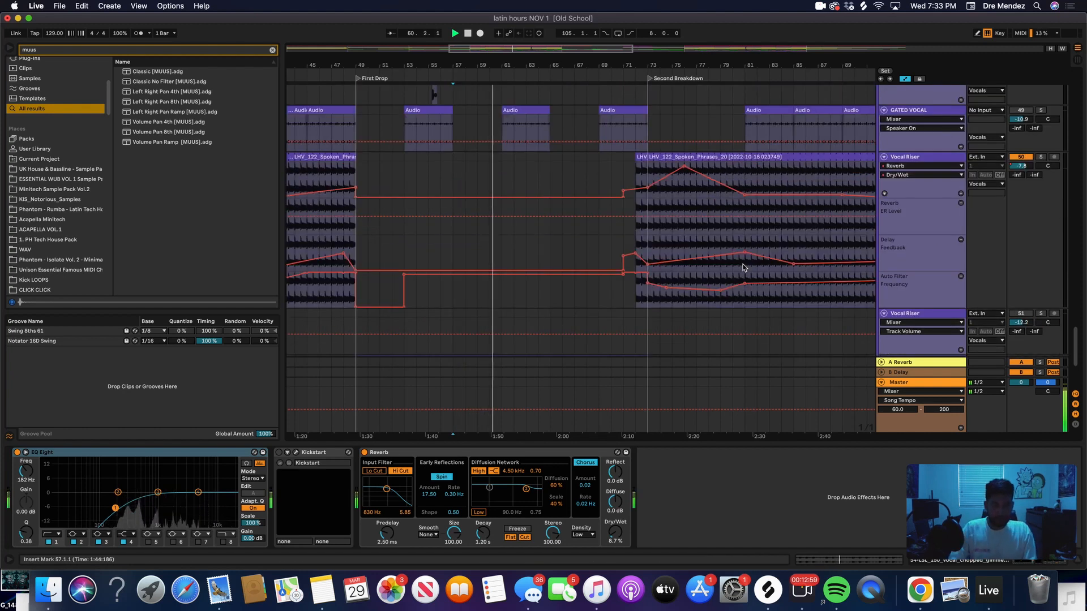
{"action": "key", "text": "minus"}
{"action": "key", "text": "minus"}
{"action": "scroll", "coordinate": [572, 263], "scroll_direction": "up", "scroll_amount": 14}
{"action": "scroll", "coordinate": [580, 260], "scroll_direction": "up", "scroll_amount": 20}
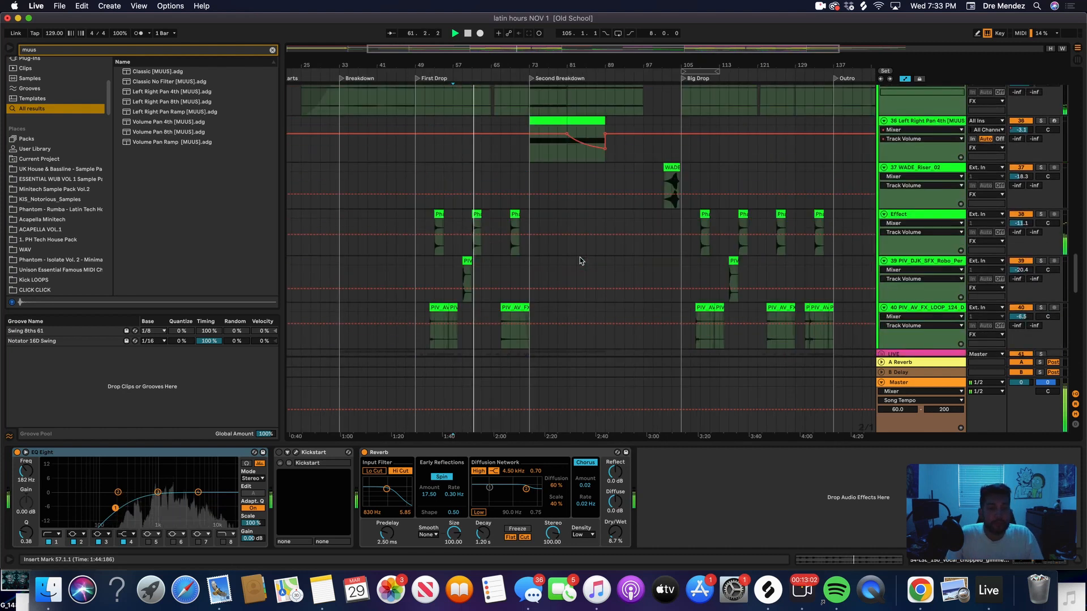
{"action": "scroll", "coordinate": [581, 261], "scroll_direction": "up", "scroll_amount": 10}
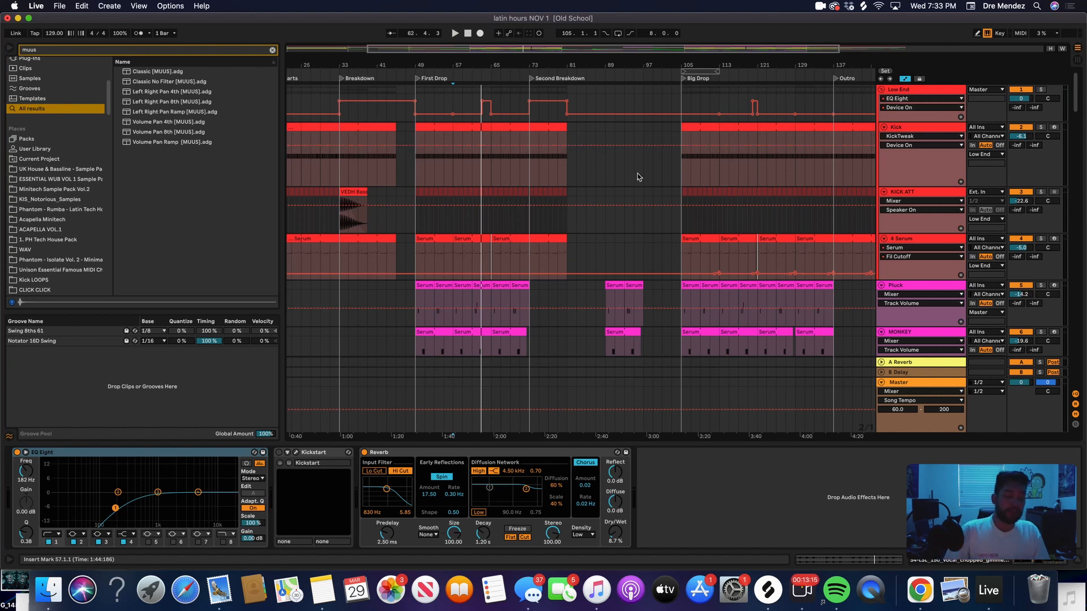
{"action": "left_click", "coordinate": [596, 177]}
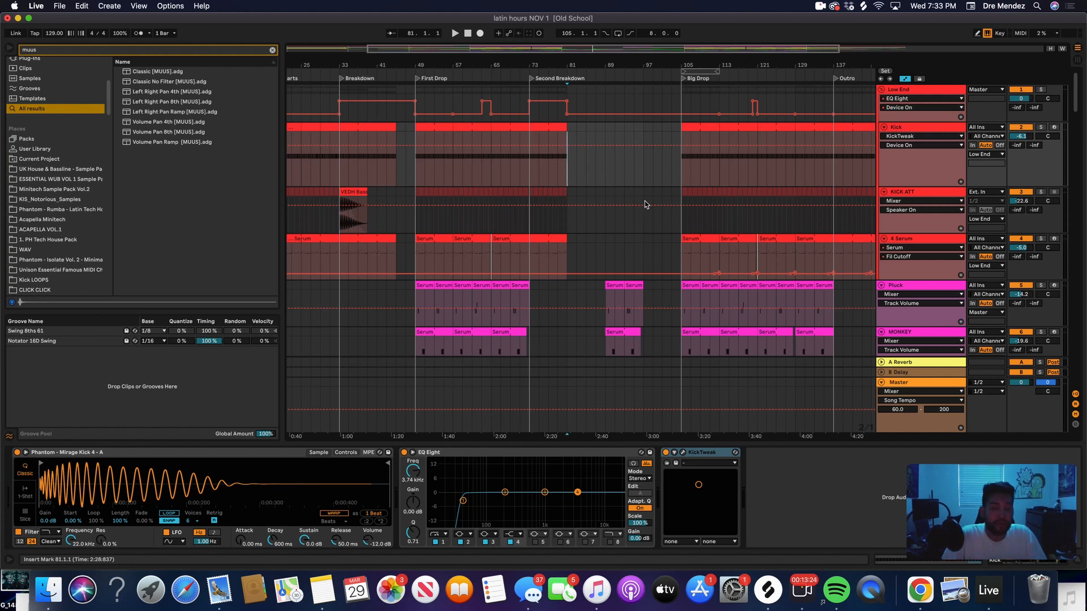
- Play the full arrangement from bar 29 on the Low End track and switch to the RecMaster recording controls
{"action": "left_click", "coordinate": [318, 97]}
{"action": "key", "text": "minus"}
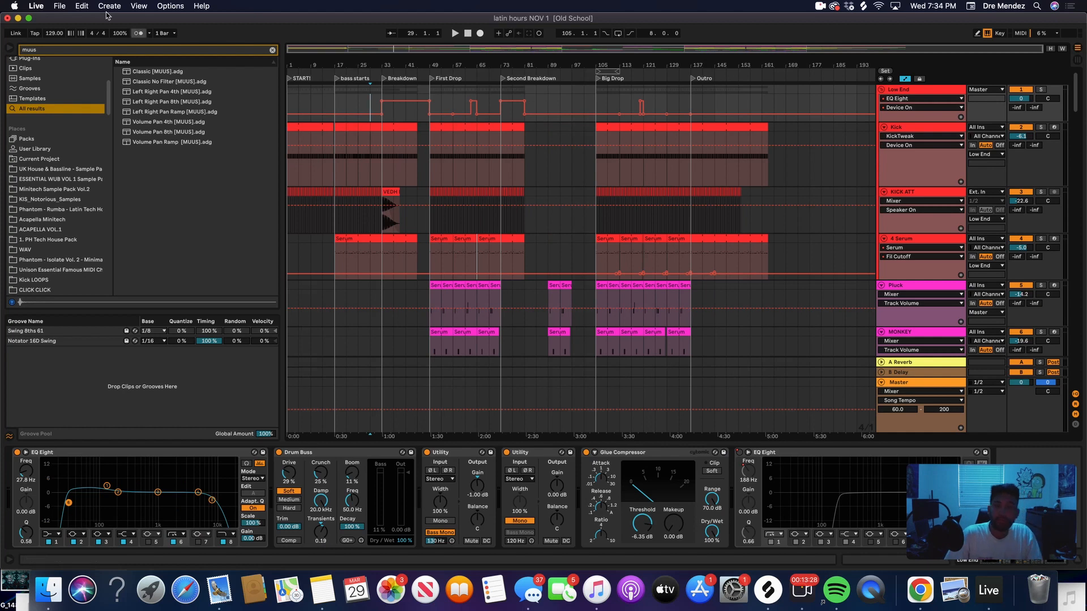
{"action": "key", "text": "space"}
{"action": "left_click", "coordinate": [803, 589]}
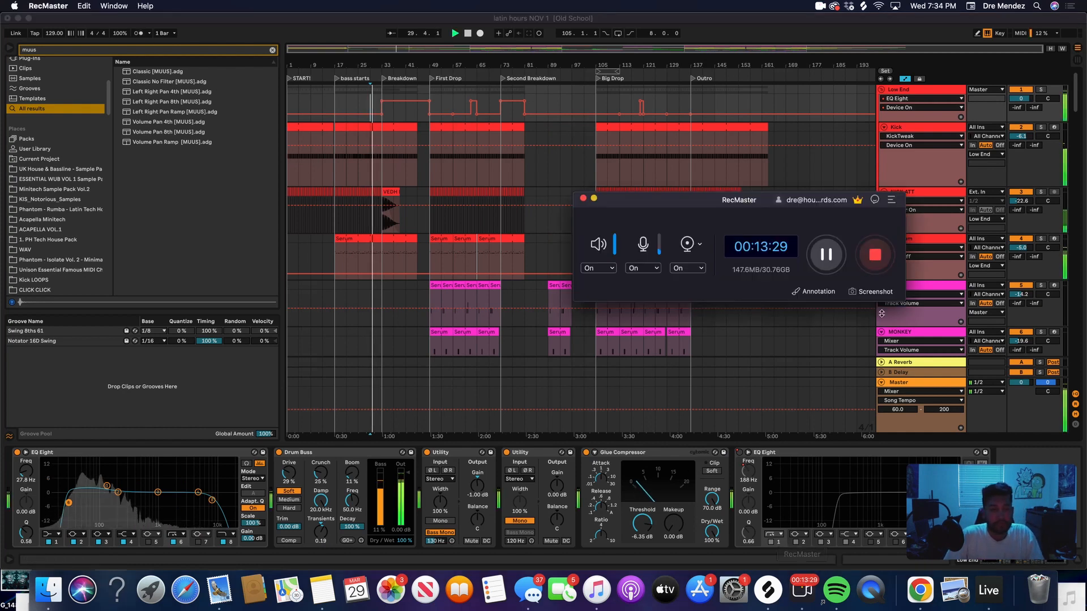